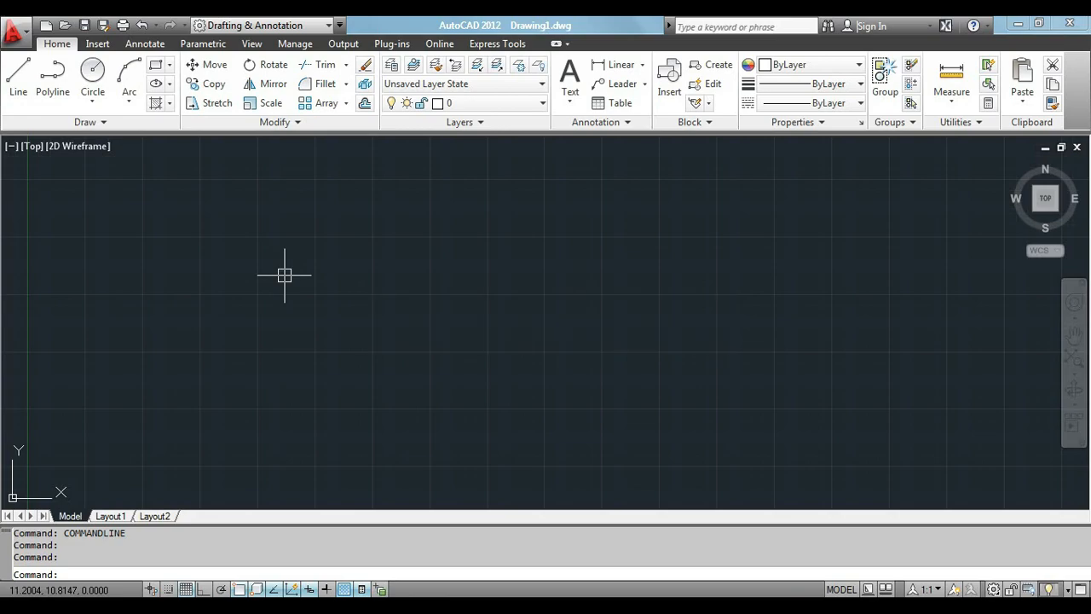
Step: Set the units for scaling inserted content to Millimeters in the drawing units settings
type("UN")
key("Return")
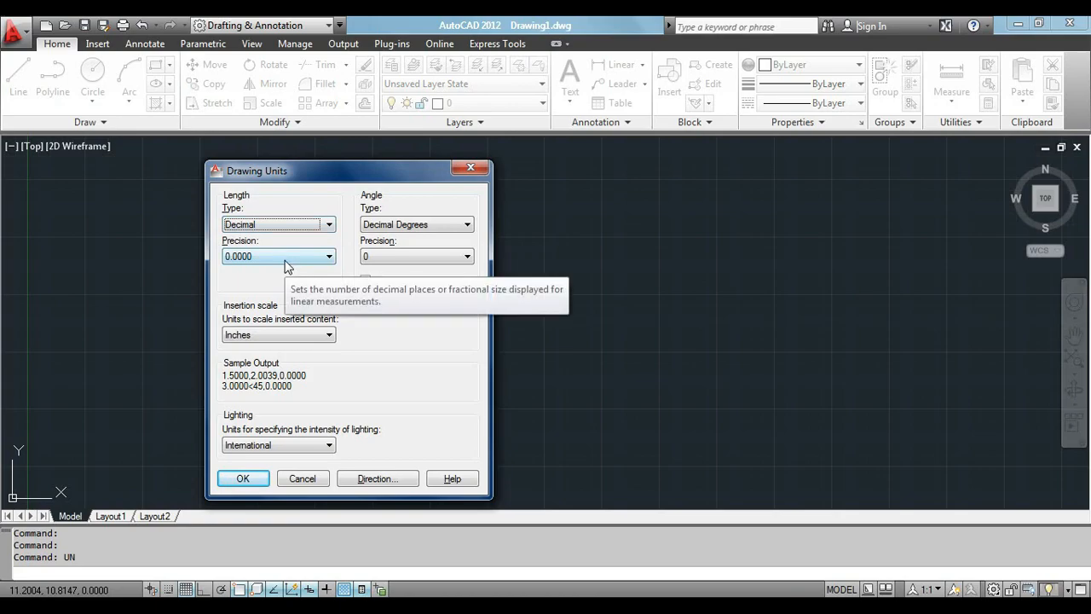
left_click(291, 334)
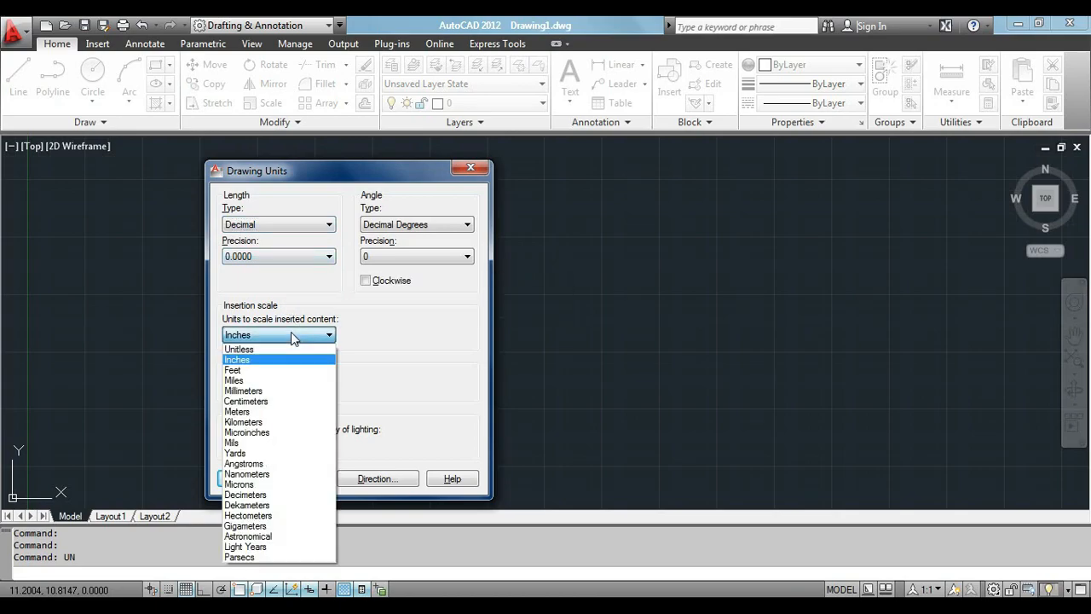
left_click(265, 393)
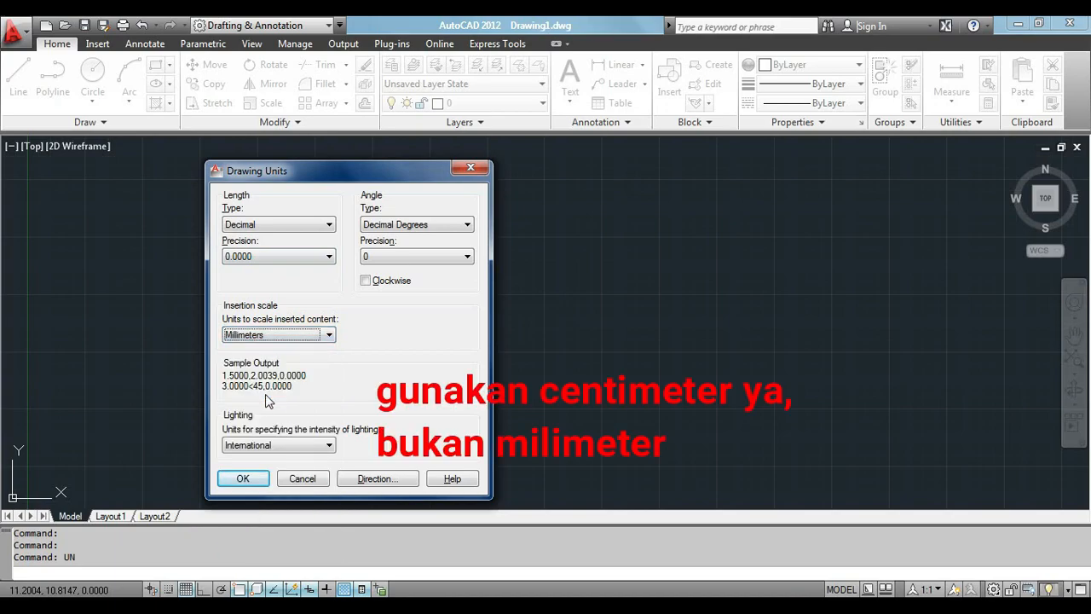
left_click(243, 478)
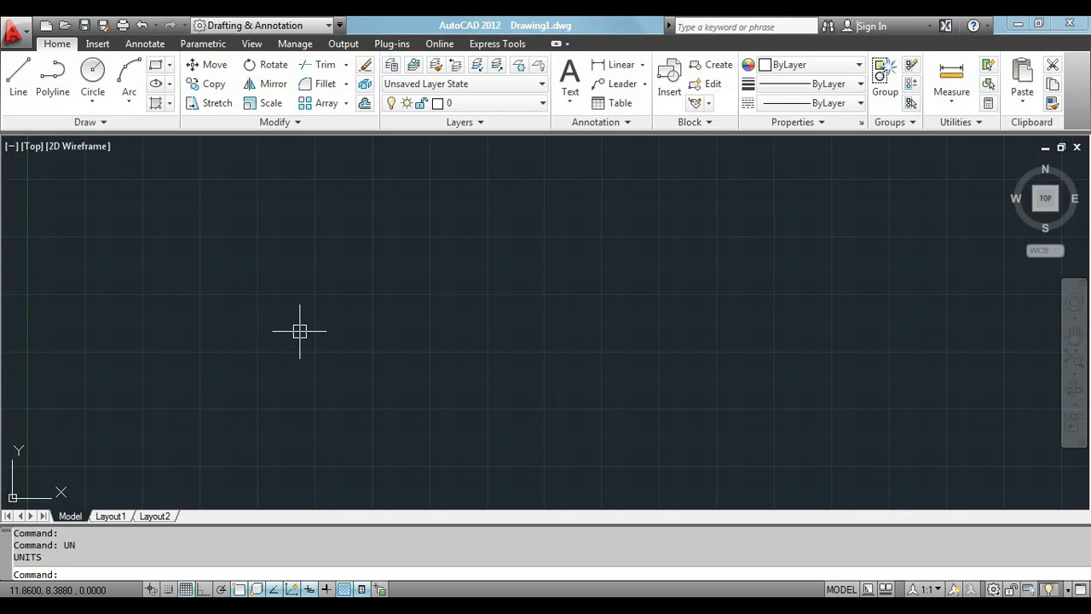
Step: Create a new layer named "dinding" and set its color to yellow
type("LA")
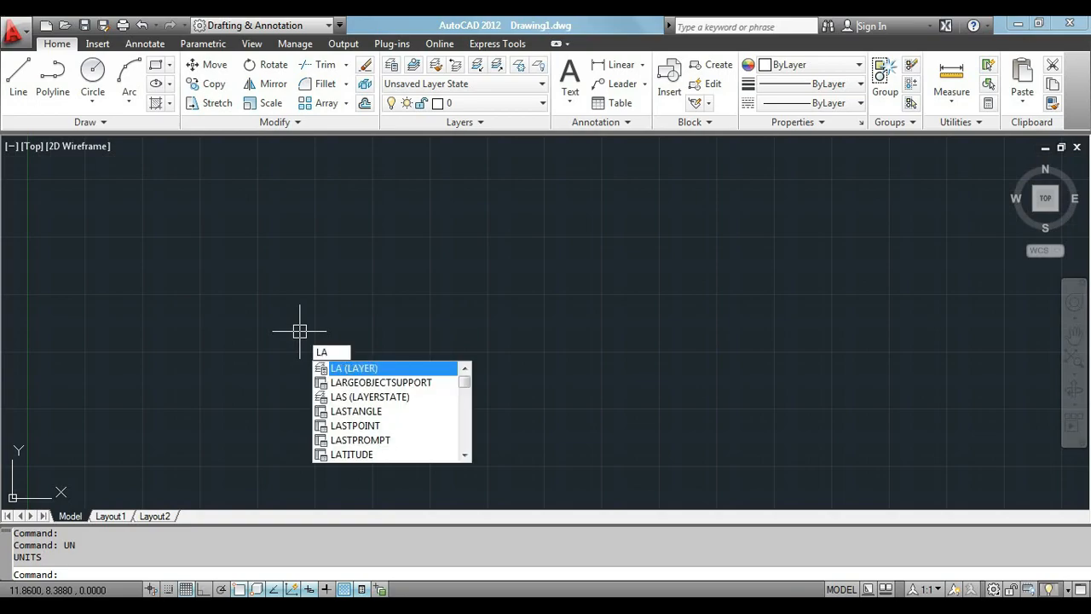
key("Return")
left_click(228, 92)
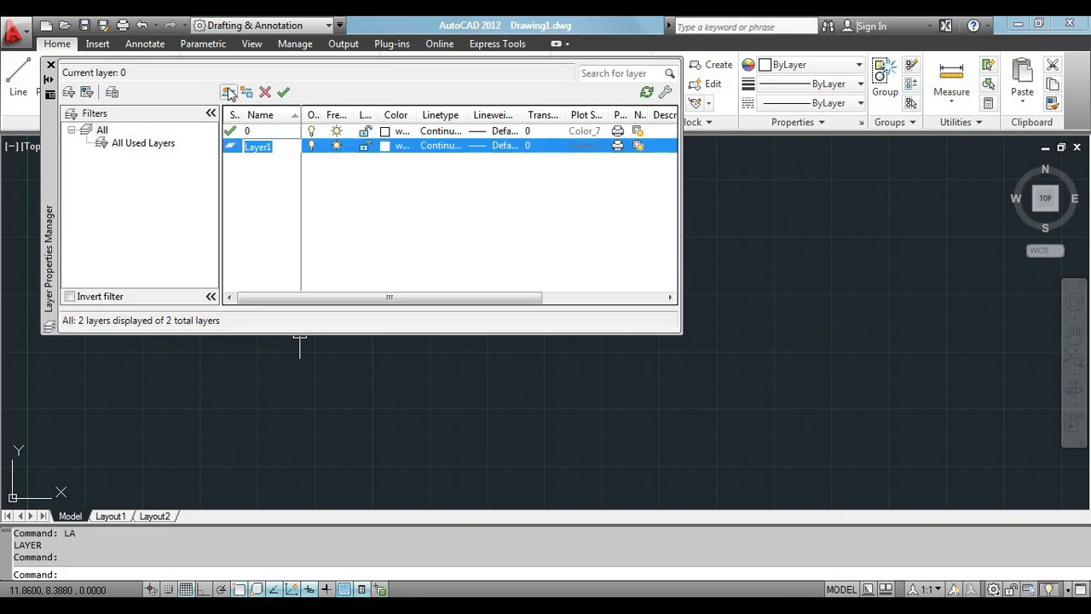
type("dinding")
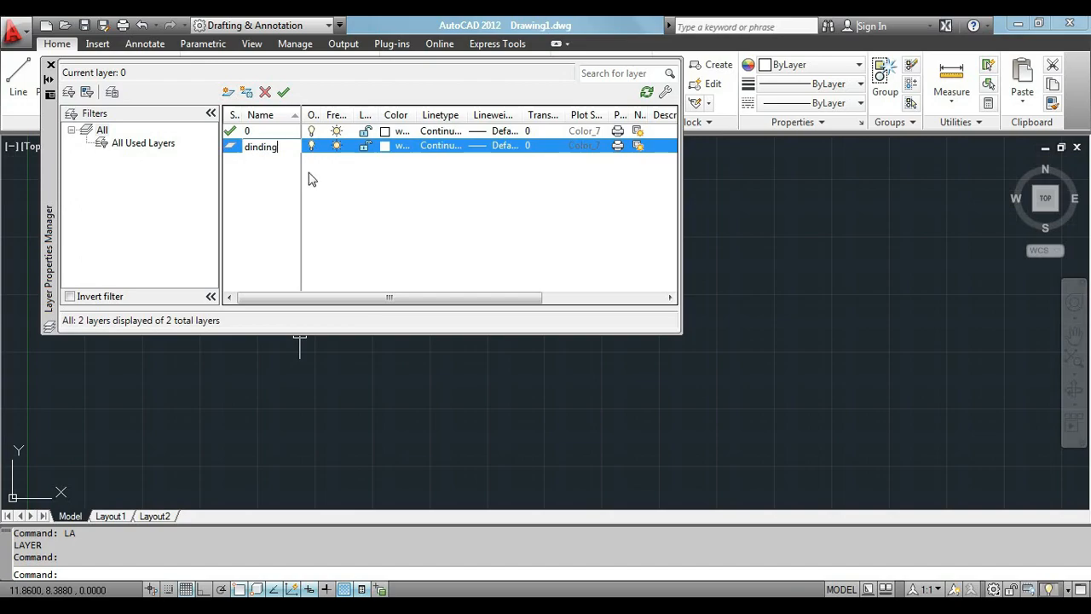
left_click(386, 148)
left_click(386, 148)
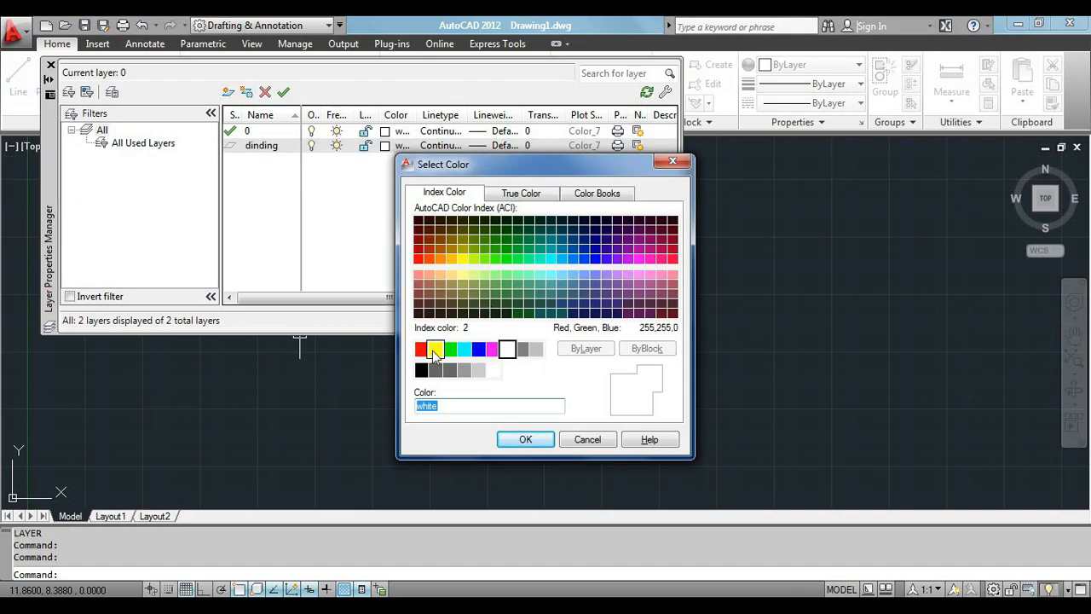
left_click(434, 350)
left_click(525, 438)
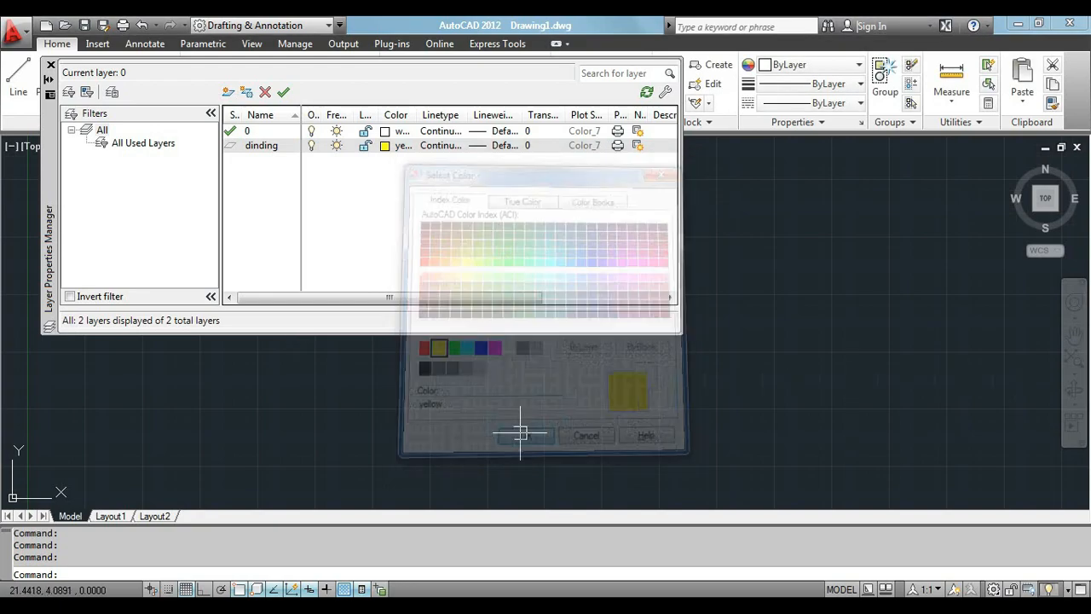
Step: Look through the loadable linetypes in acad.lin for the dinding layer without loading any
left_click(449, 146)
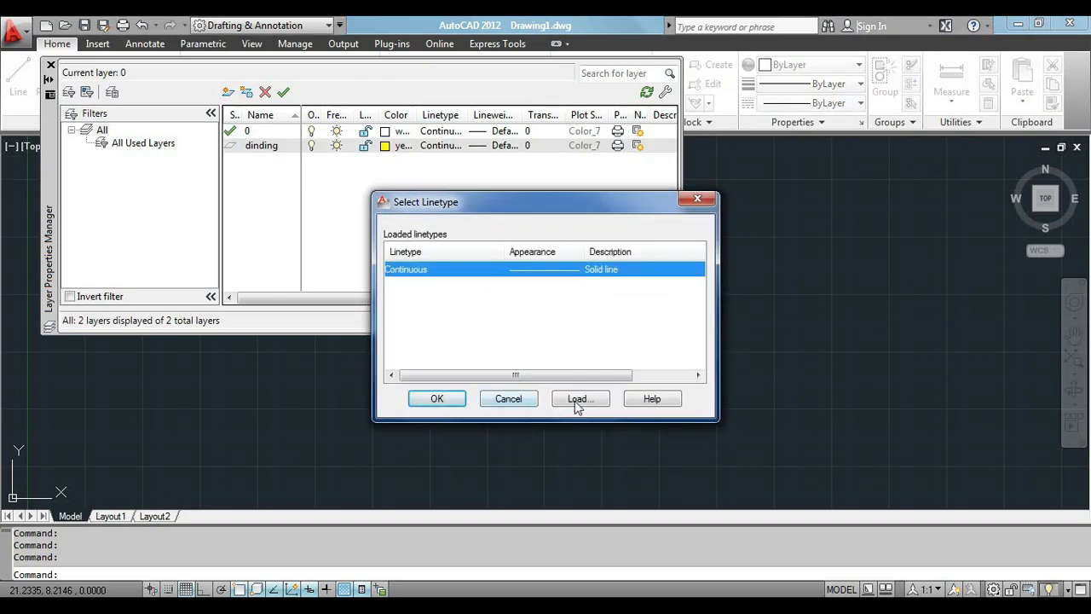
left_click(578, 398)
left_click_drag(701, 290, 706, 349)
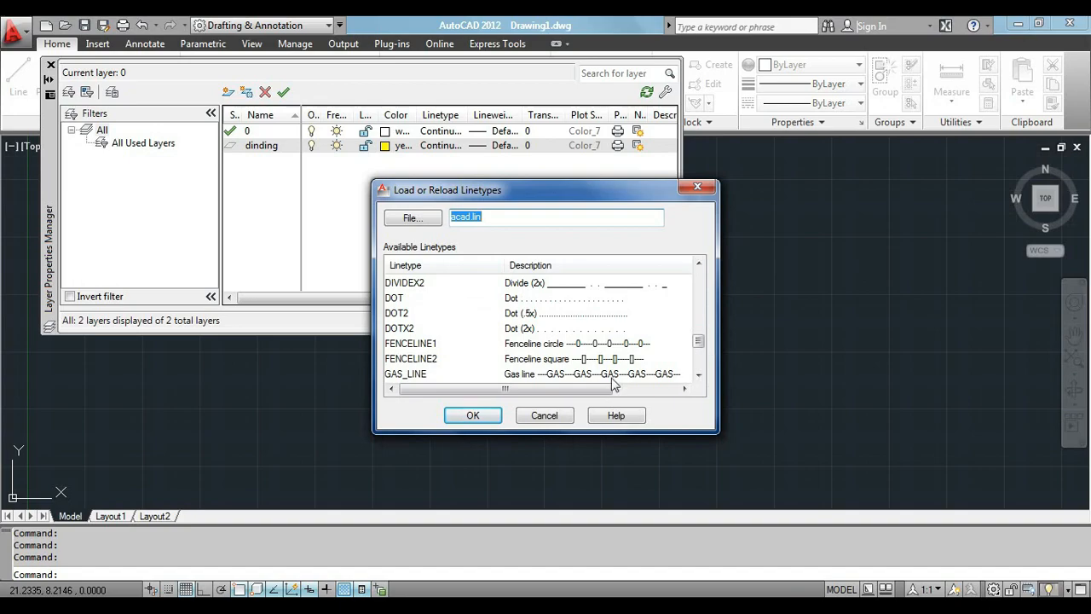
left_click(493, 414)
key("Return")
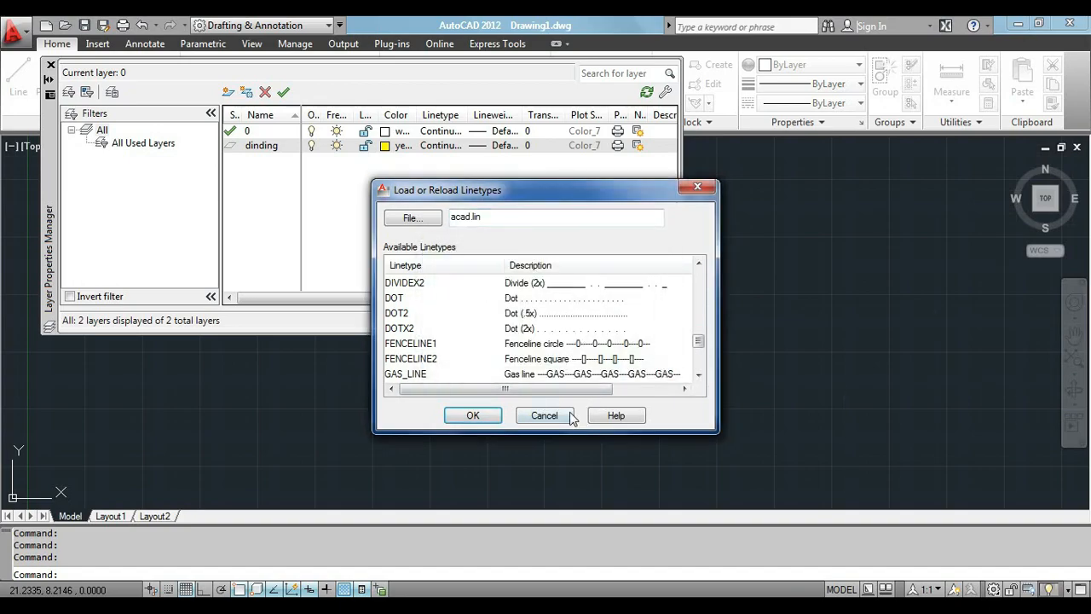
left_click(571, 416)
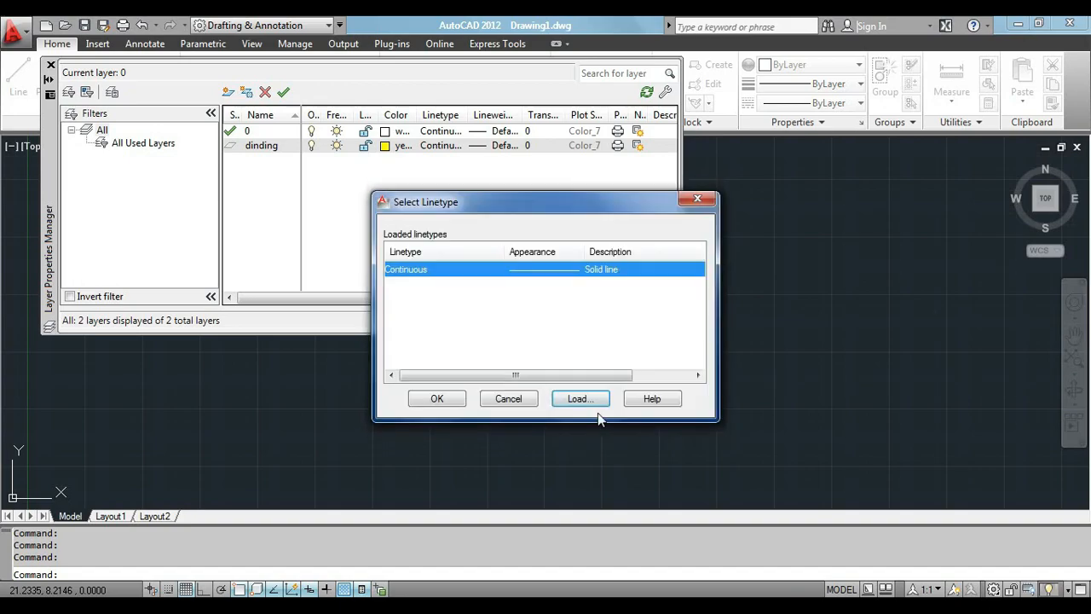
left_click(509, 398)
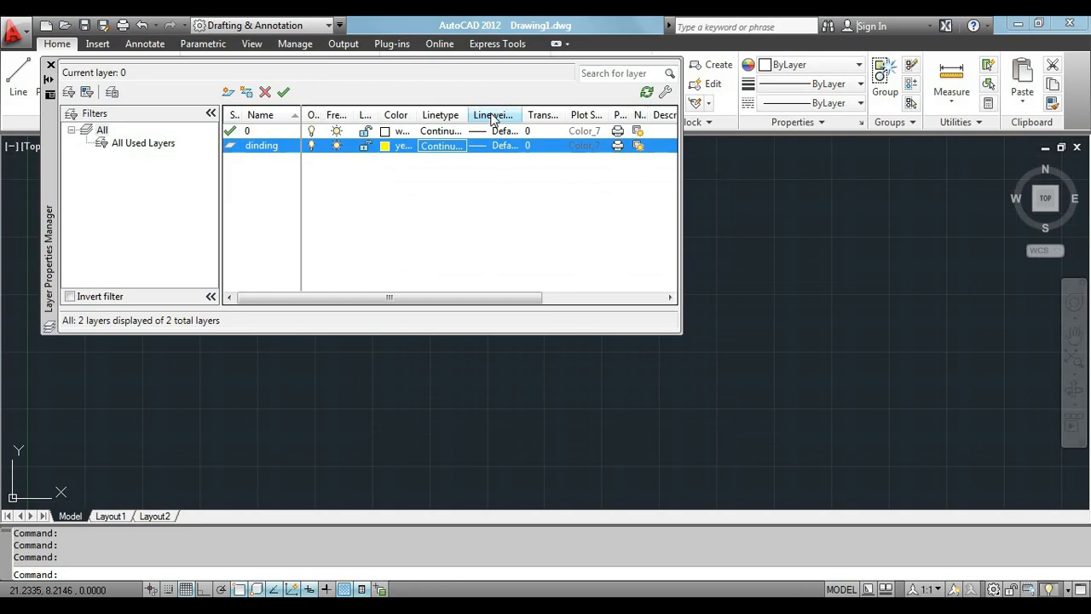
Step: Set the dinding layer's lineweight to 0.20
left_click(502, 145)
left_click(531, 309)
left_click(486, 426)
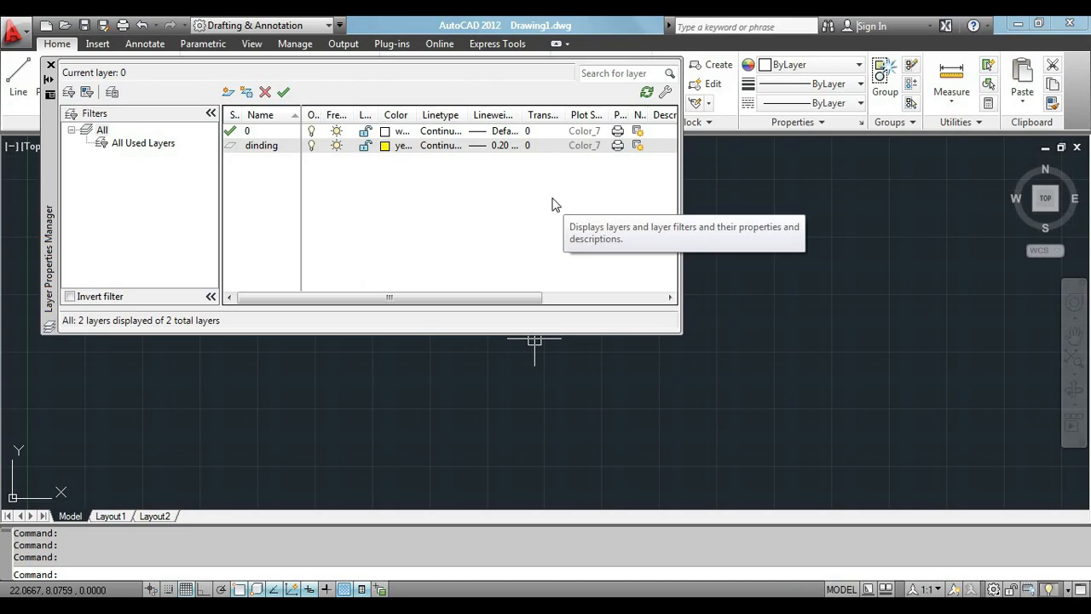
Step: Create a new layer named "kolom" and set its color to blue
left_click(228, 92)
type("kolom")
left_click(384, 159)
left_click(462, 343)
left_click(519, 438)
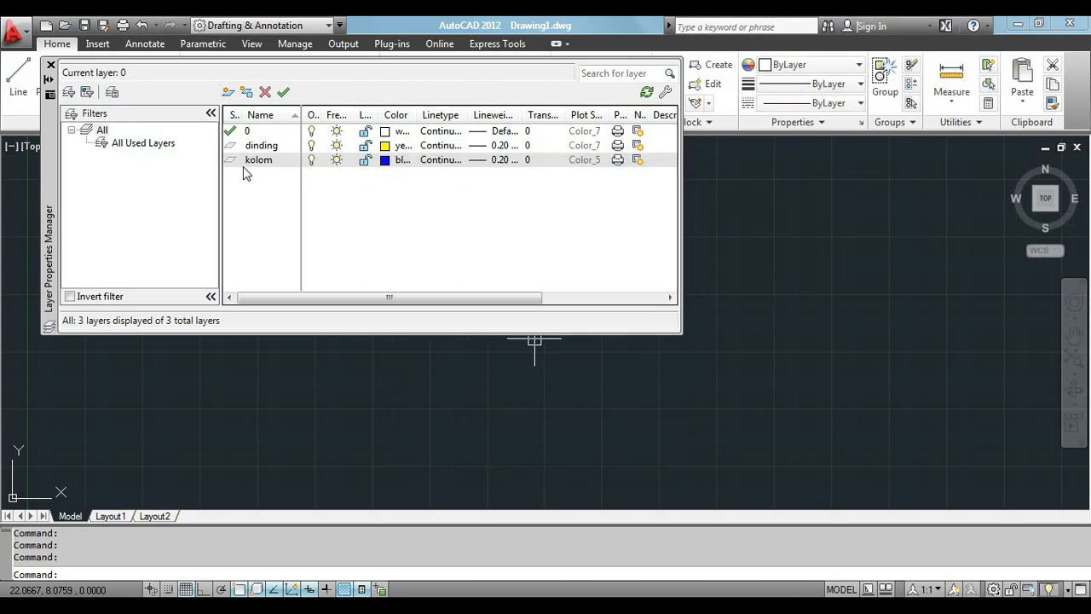
Step: Create a new layer named "arsir" with color 253 and a lineweight of 0.15
left_click(229, 92)
type("arsir")
left_click(384, 174)
left_click(464, 370)
left_click(525, 439)
left_click(499, 174)
left_click(537, 278)
left_click(482, 418)
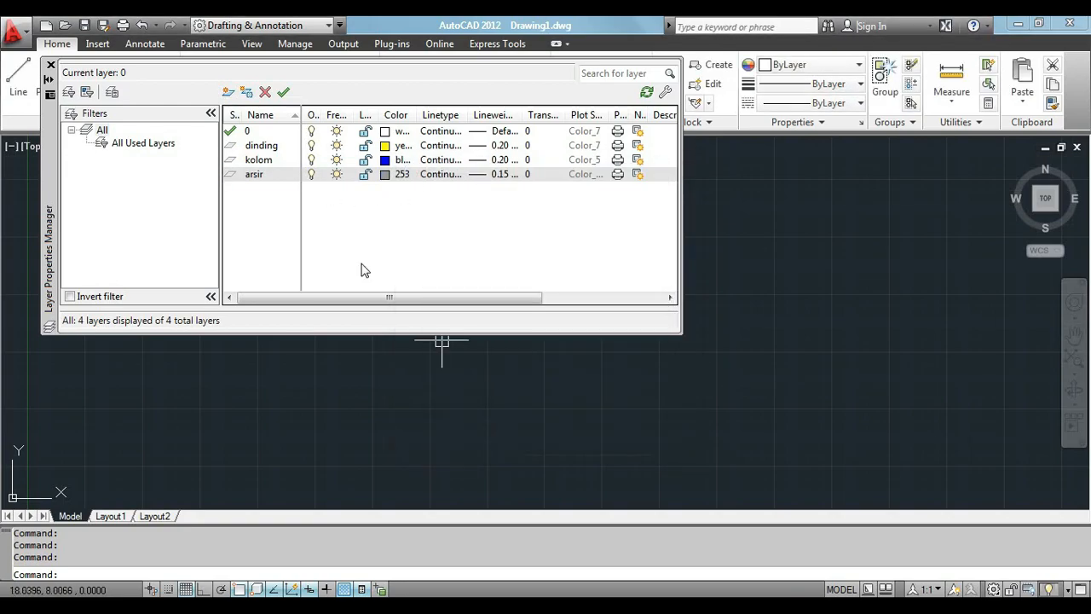
Step: Create a new layer named "text" with color white and a lineweight of 0.15
left_click(228, 92)
type("text")
left_click(384, 189)
left_click(519, 438)
left_click(503, 188)
left_click(477, 419)
Step: Set the arsir layer's lineweight to 0.05
left_click(500, 174)
left_click(536, 244)
left_click(477, 424)
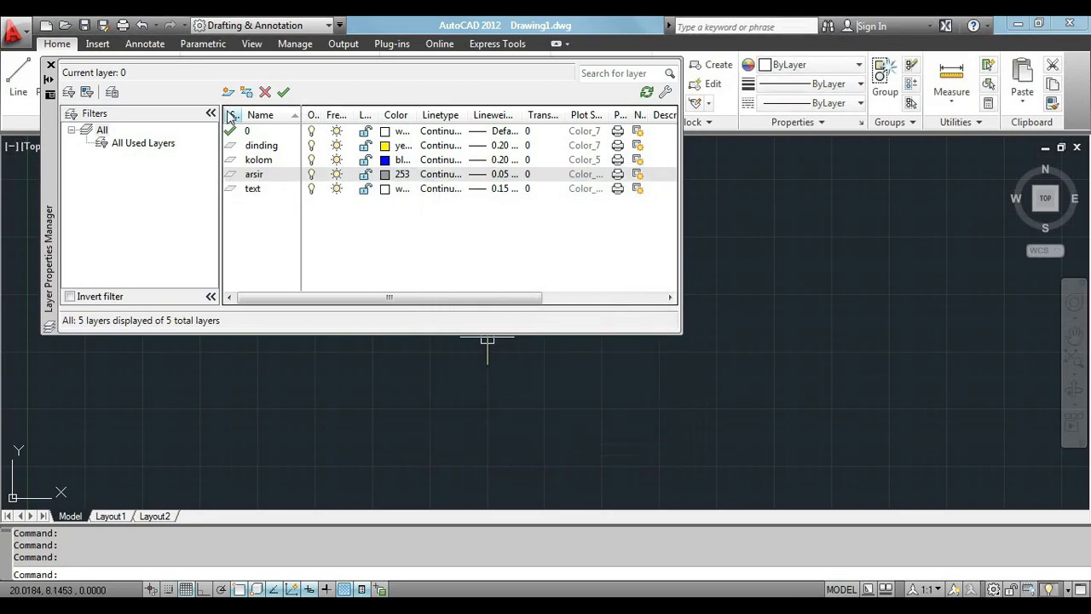
Step: Create a new layer named "kusen" based on the arsir layer and set its color to cyan
left_click(229, 92)
type("kusen")
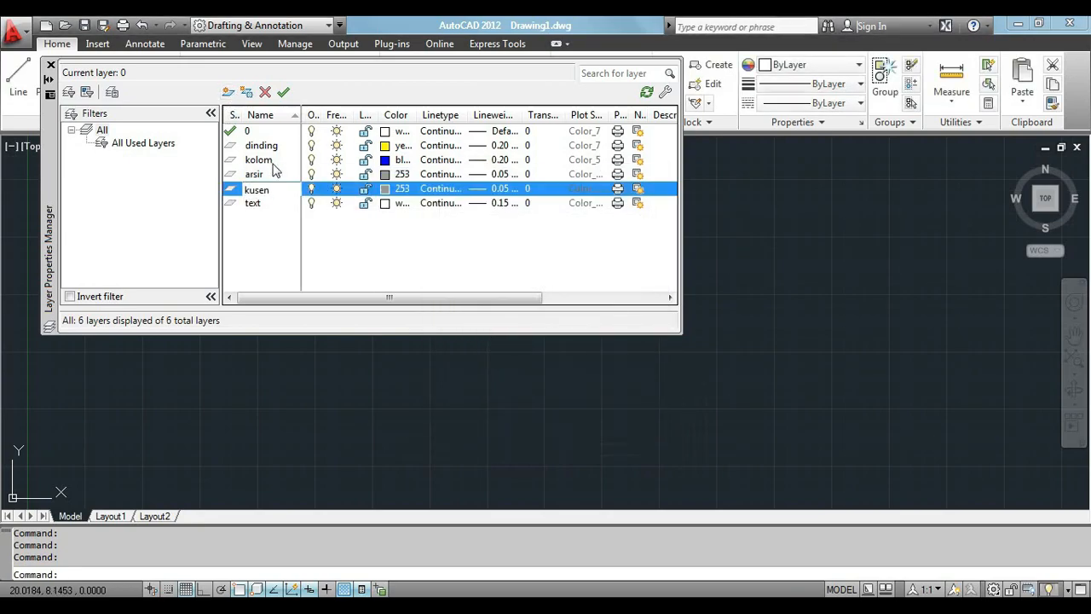
left_click(385, 188)
left_click(464, 349)
left_click(525, 439)
Step: Create a new layer named "furniture" with color magenta and close the layer manager
key("alt+n")
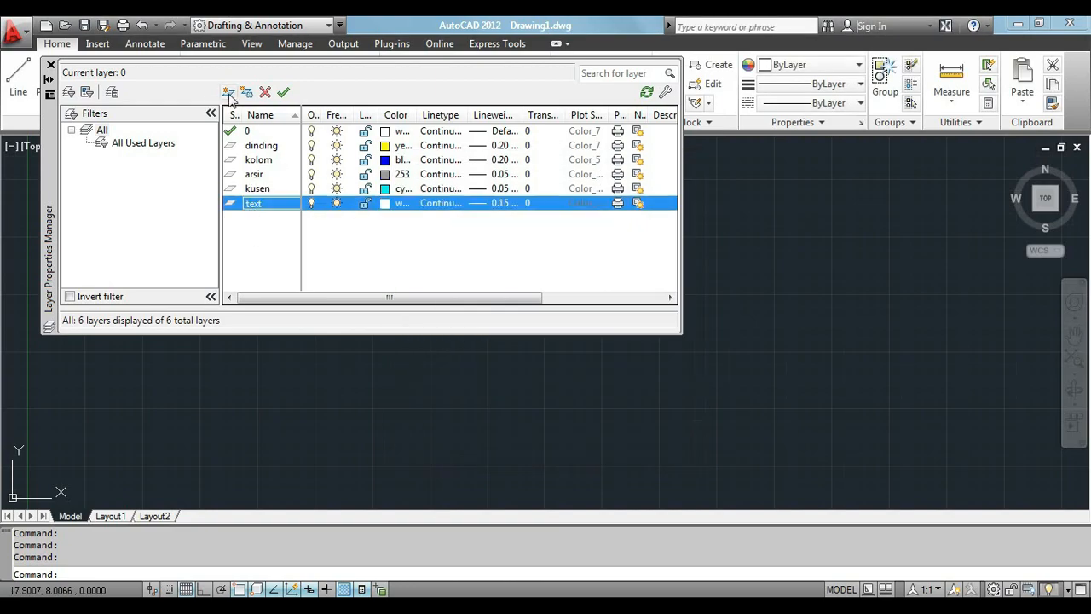
type("furniture")
left_click(385, 217)
left_click(484, 348)
left_click(526, 438)
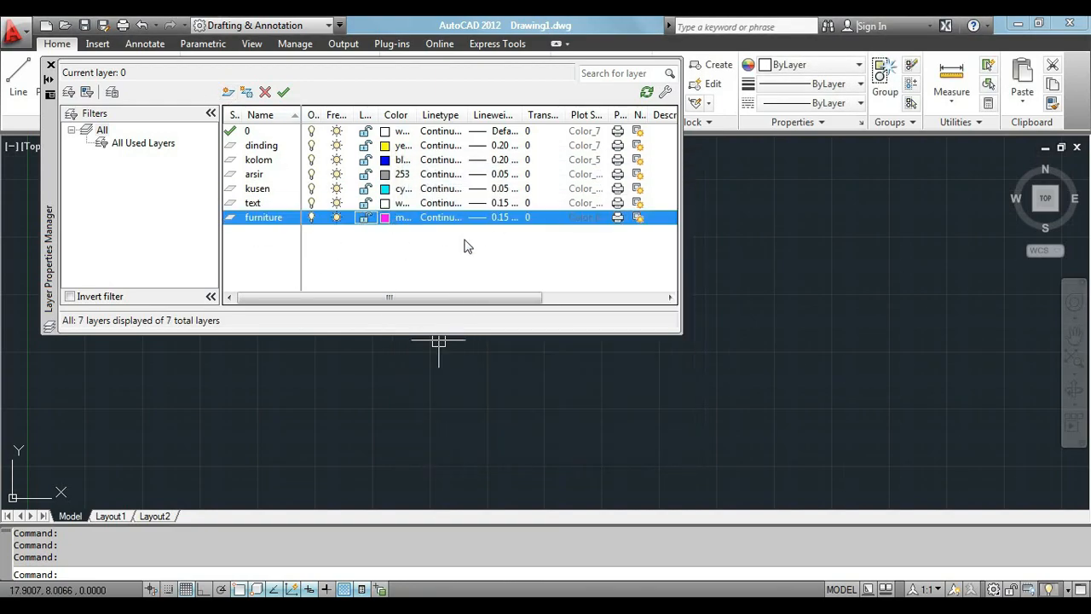
left_click(50, 64)
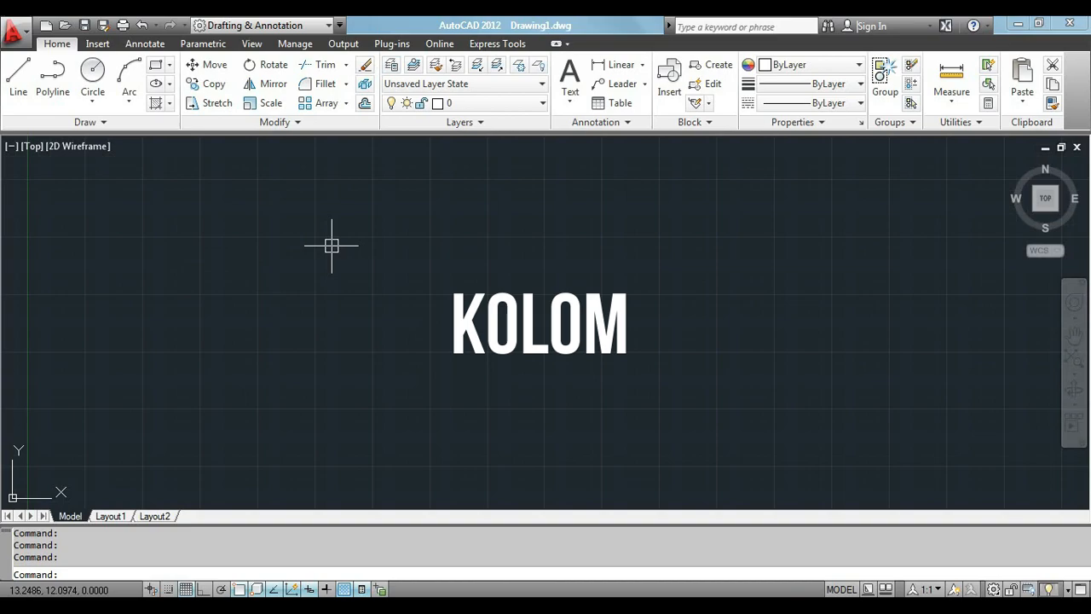
Step: Make kolom the current layer and draw a 15 by 15 rectangle for the column in the empty drawing area
left_click(477, 104)
left_click(473, 179)
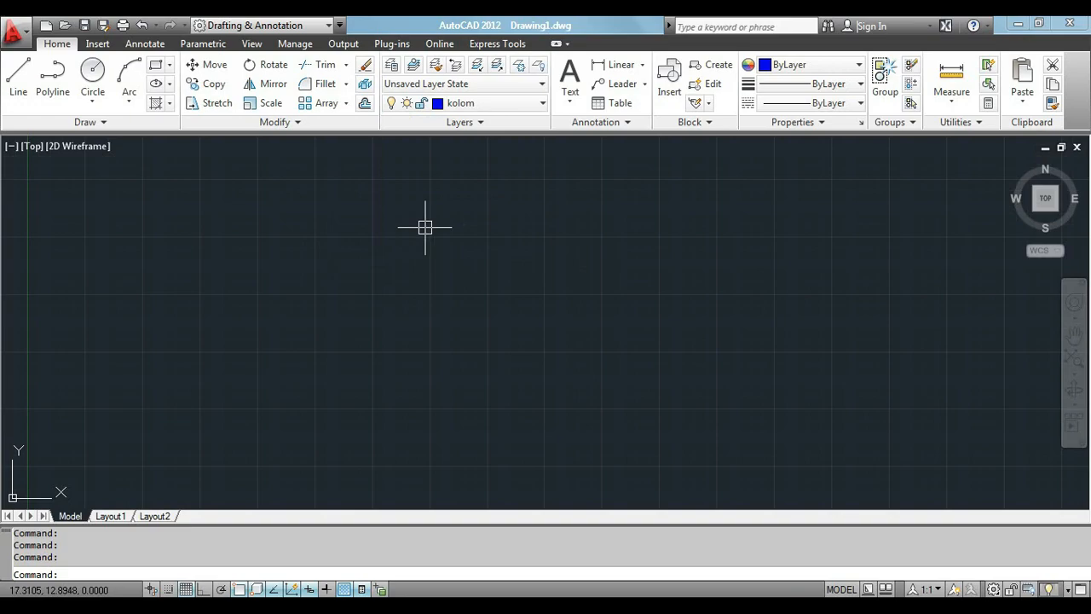
type("rec")
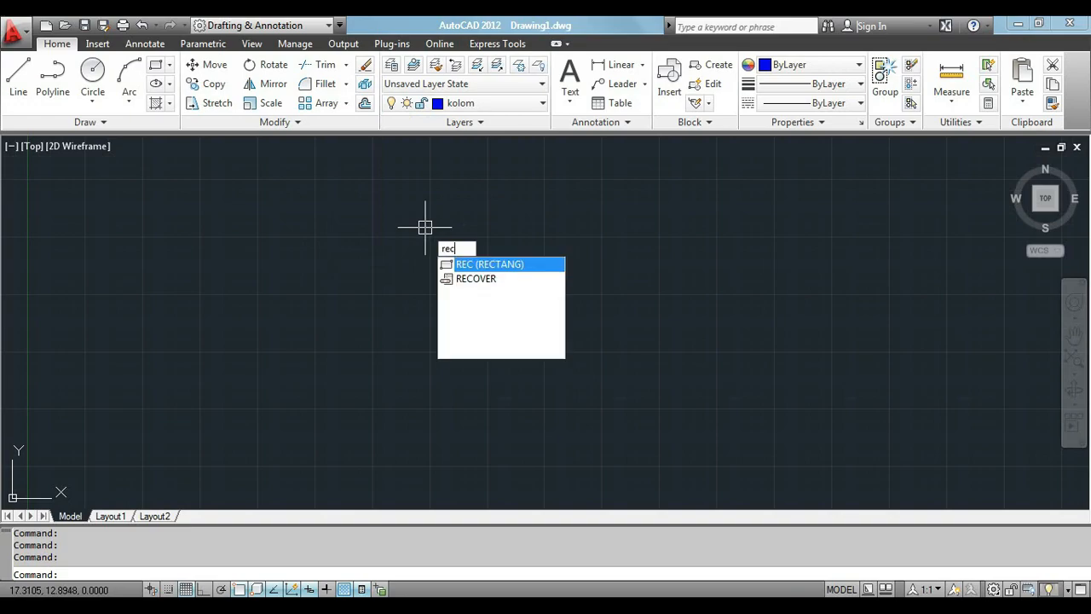
key("Return")
left_click(423, 227)
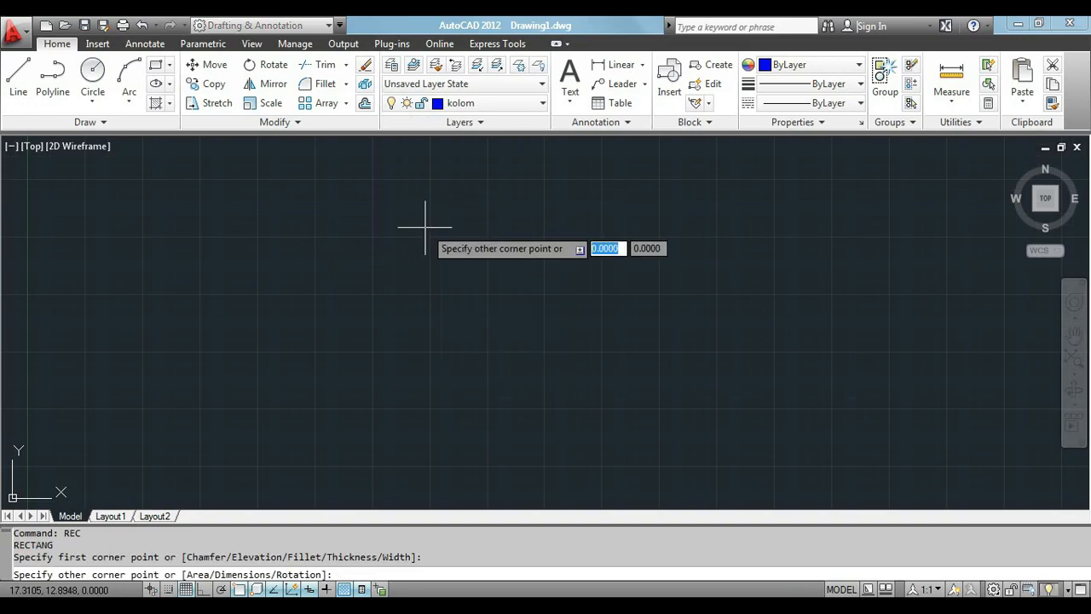
type("15")
key("Tab")
type("q5")
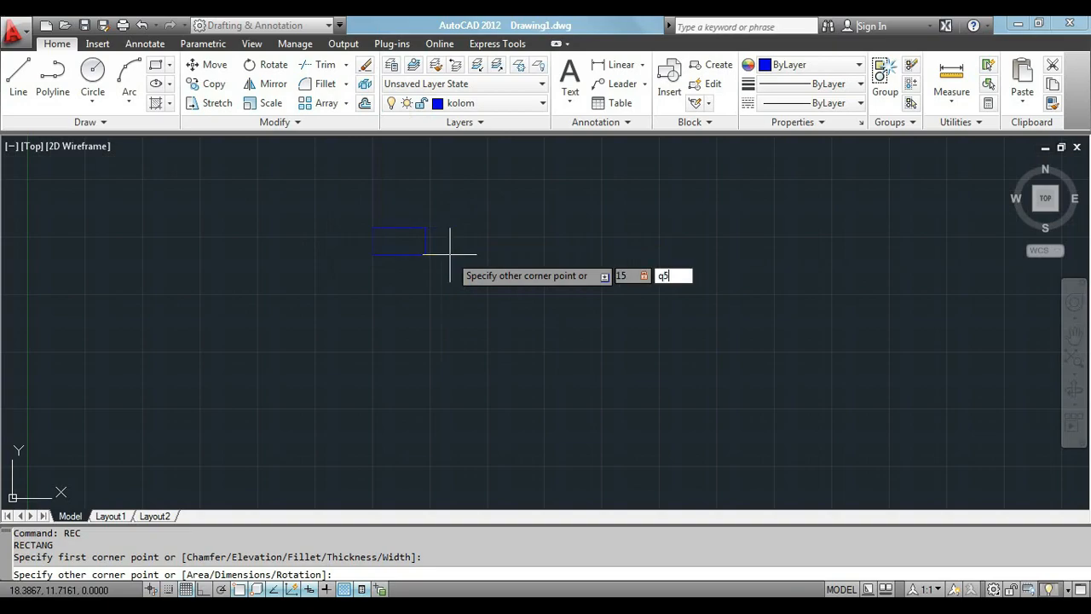
key("BackSpace")
key("BackSpace")
type("15")
key("Return")
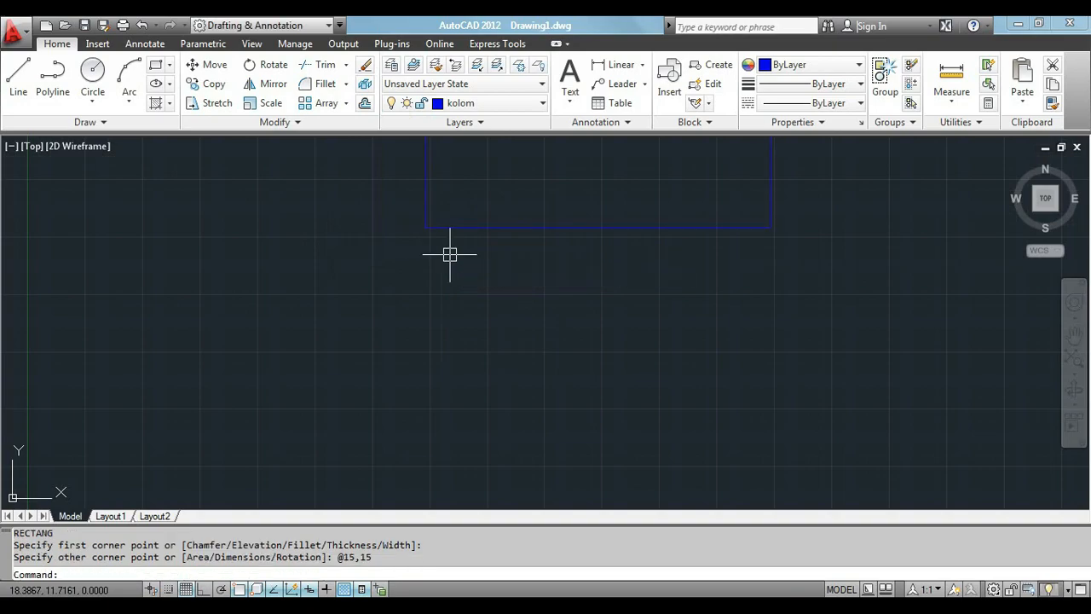
Step: Make arsir the current layer and hatch the inside of the column square with the AR-CONC pattern
scroll(448, 305, "down", 4)
scroll(528, 289, "down", 2)
scroll(550, 199, "up", 3)
left_click(508, 103)
left_click(511, 141)
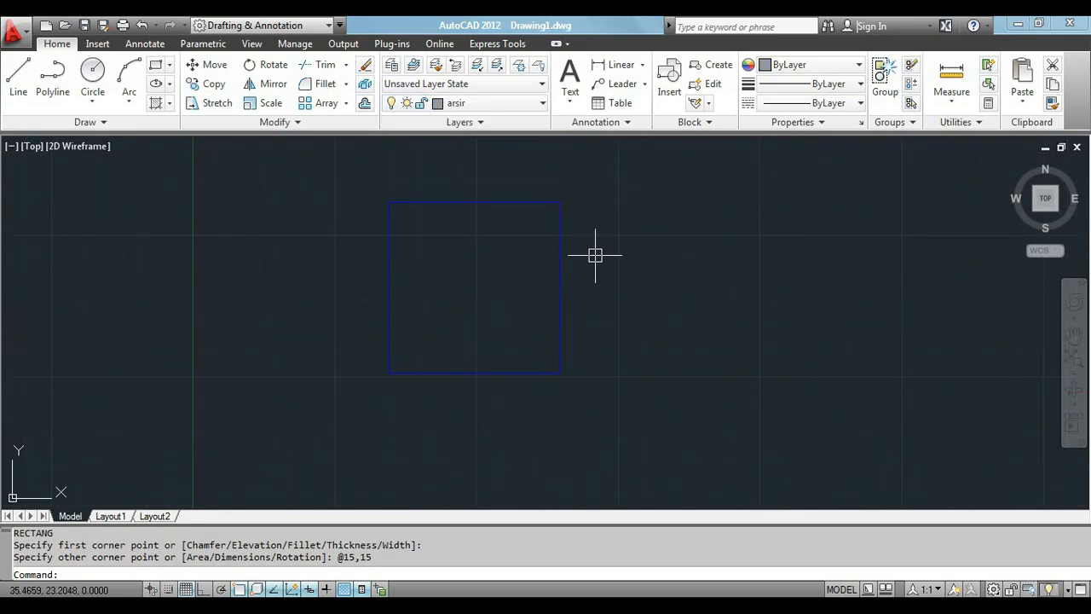
type("h")
key("Return")
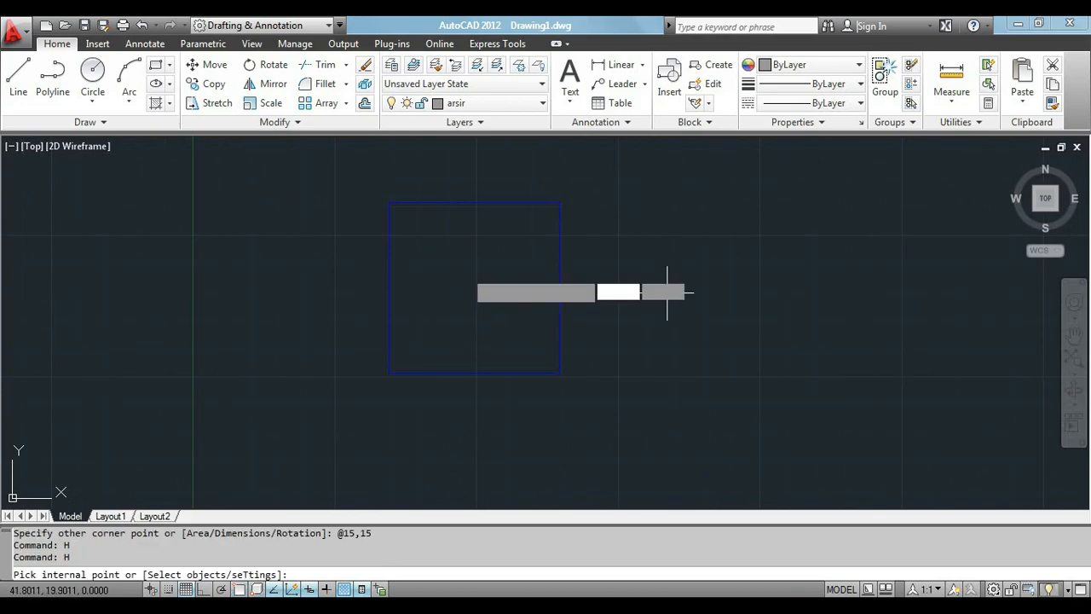
left_click(365, 109)
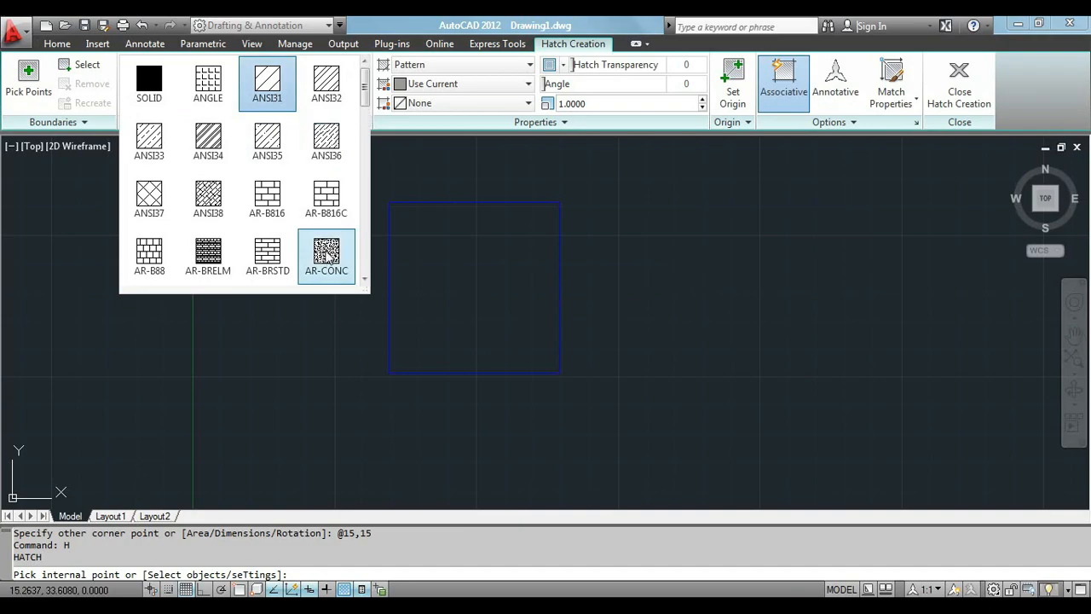
left_click(327, 255)
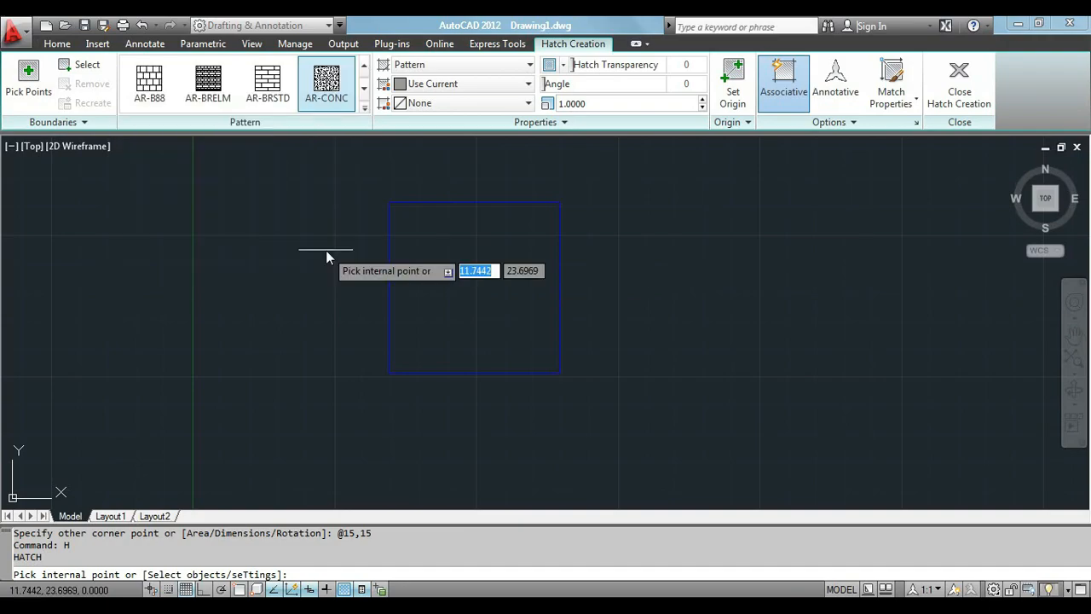
left_click(463, 278)
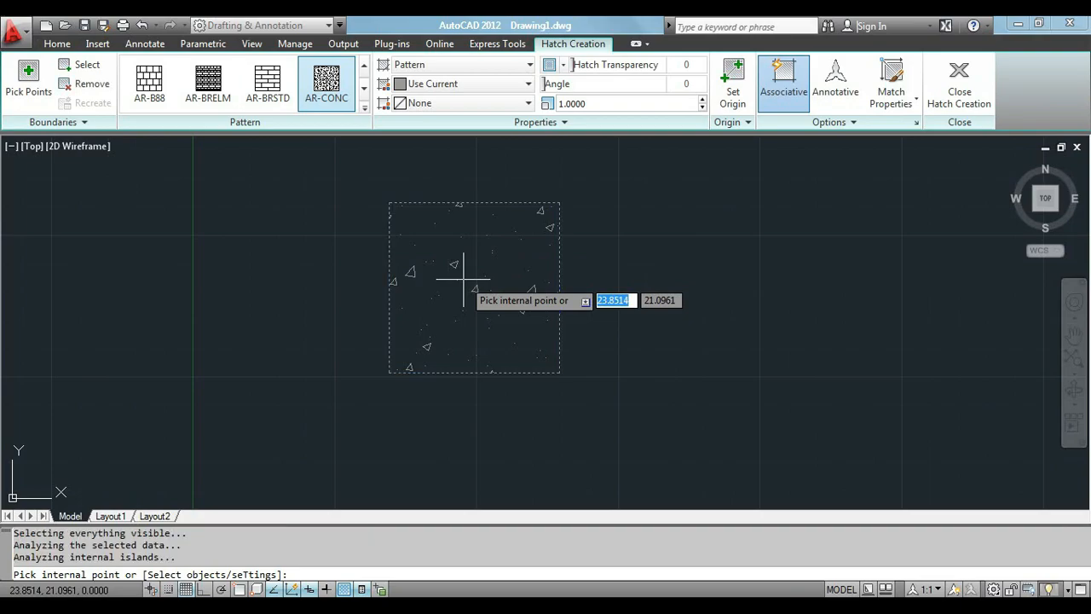
key("Return")
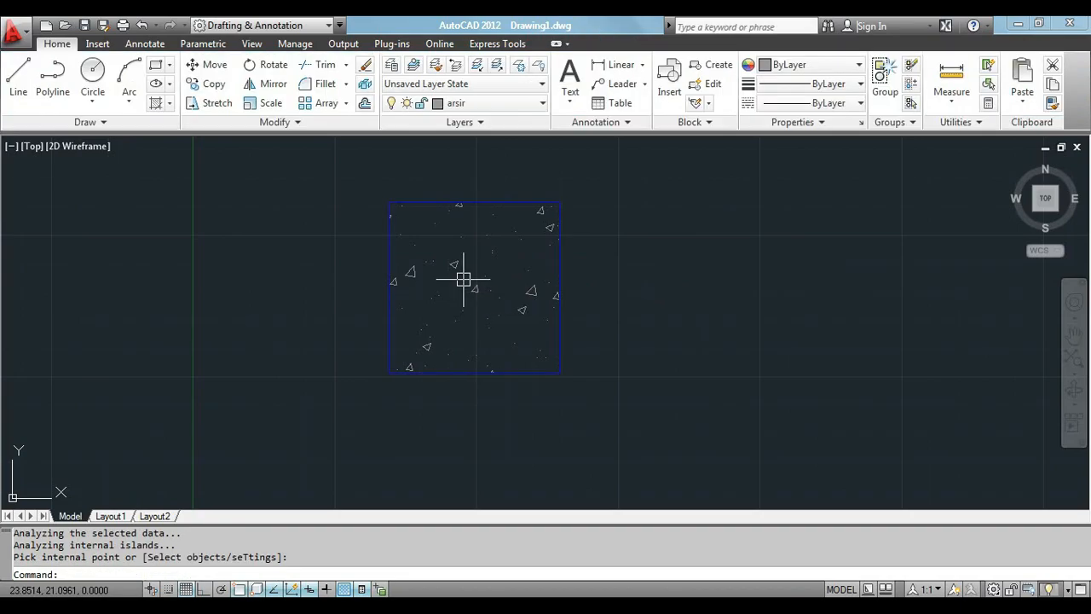
Step: Turn the column square and its concrete hatch into a block named "kolom 15x15"
left_click(493, 259)
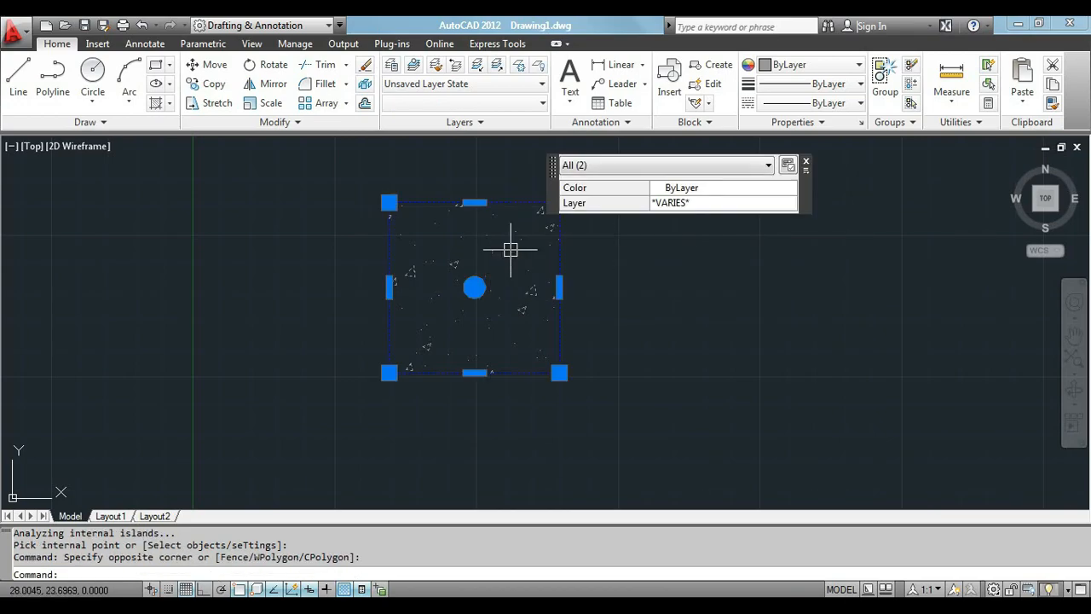
type("B")
key("Return")
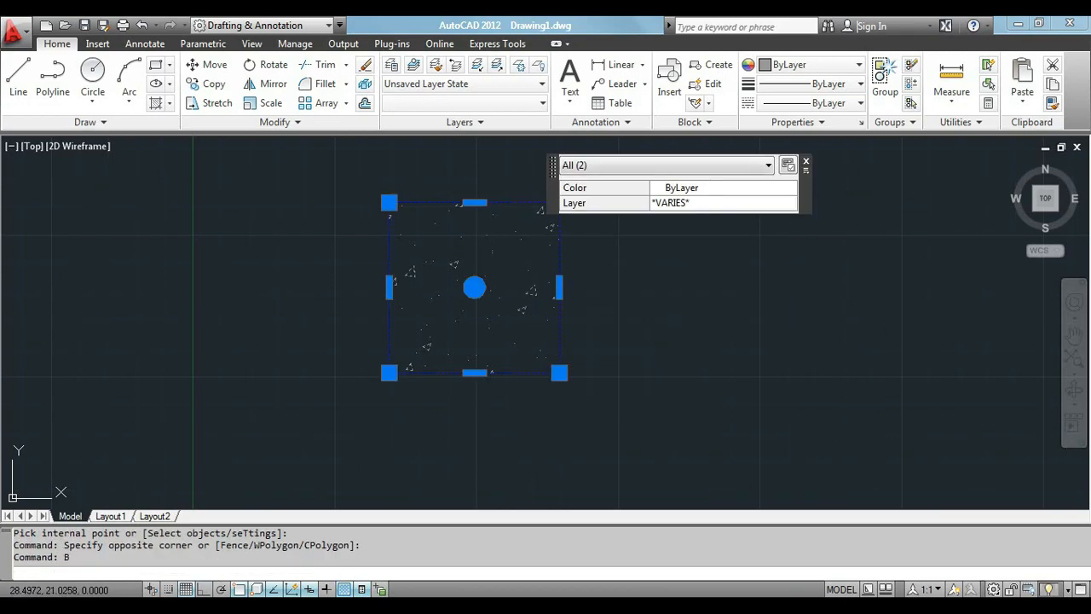
type("kolom 1")
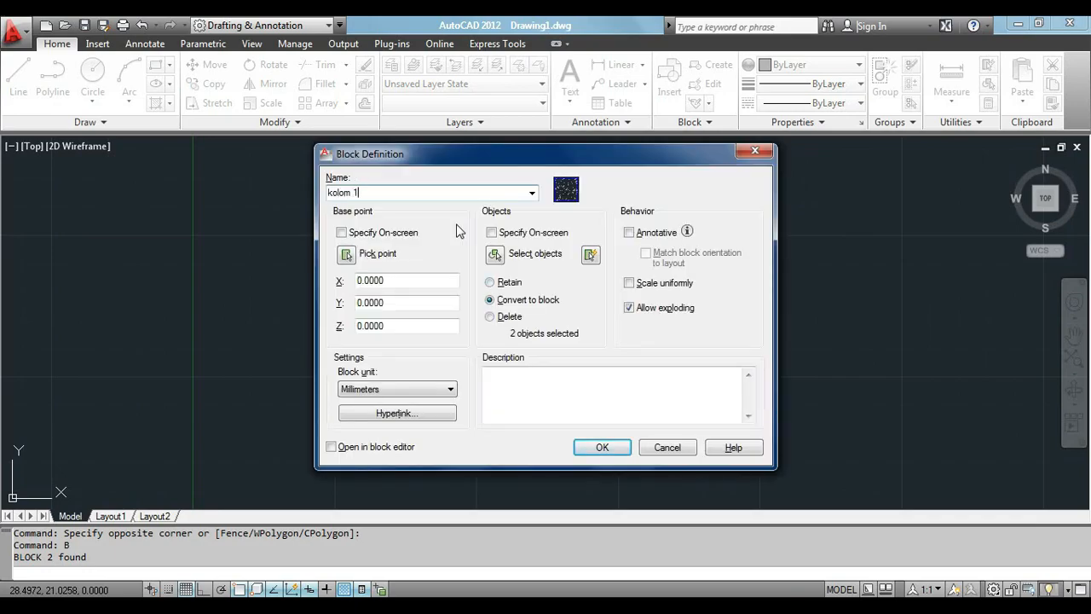
type("5x15")
left_click(585, 449)
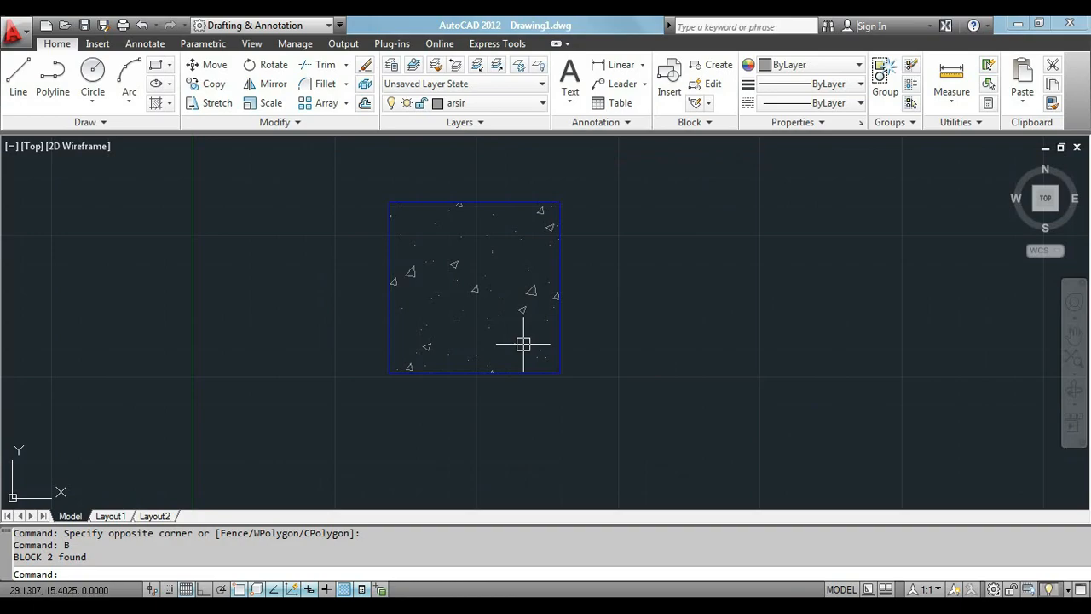
Step: Copy the column block 435 horizontally to the right with ortho on
left_click(592, 271)
left_click(521, 358)
type("Co")
key("Return")
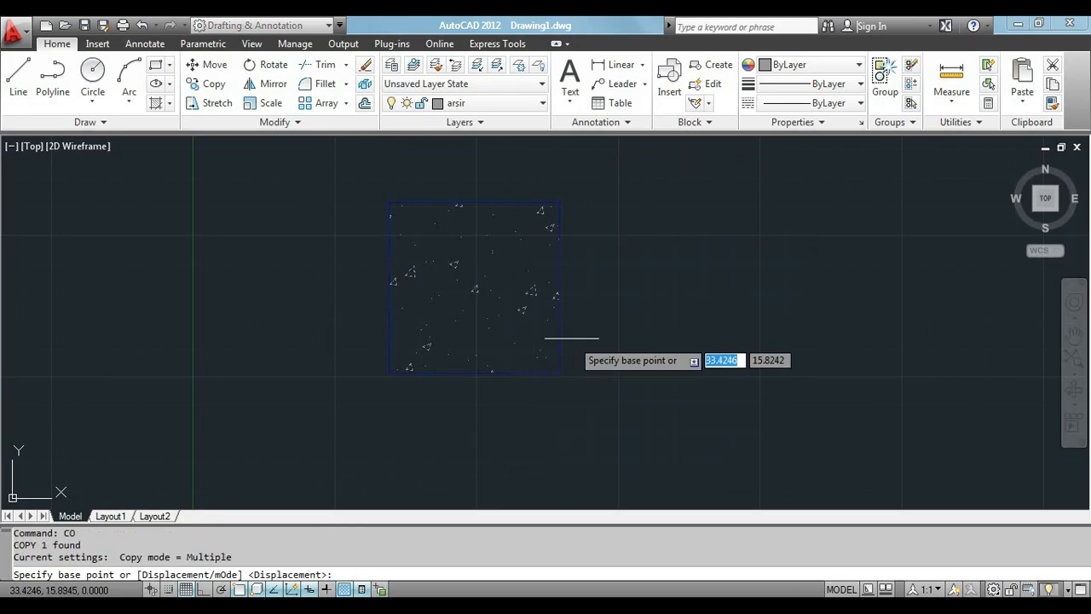
left_click(573, 337)
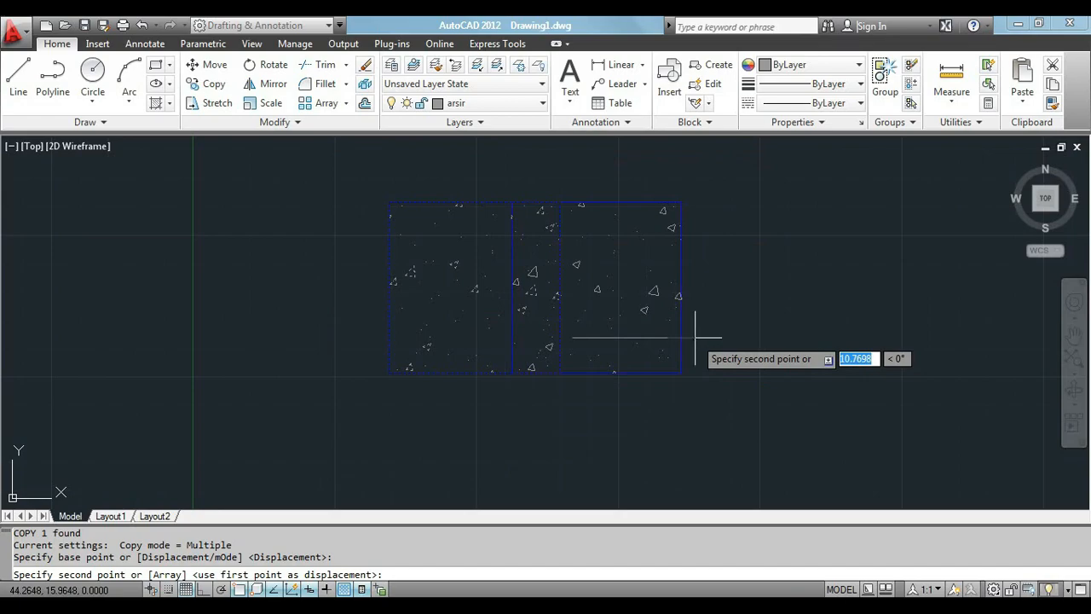
key("F8")
type("435")
key("Return")
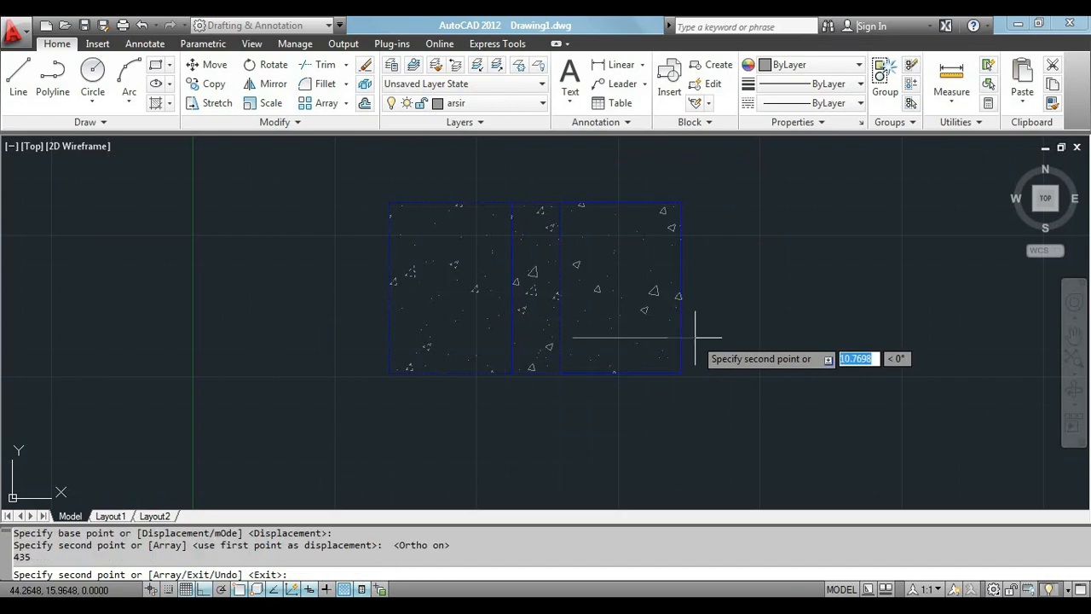
key("Escape")
Step: Copy the first column block straight down at distances of 150 and 300
scroll(556, 325, "down", 3)
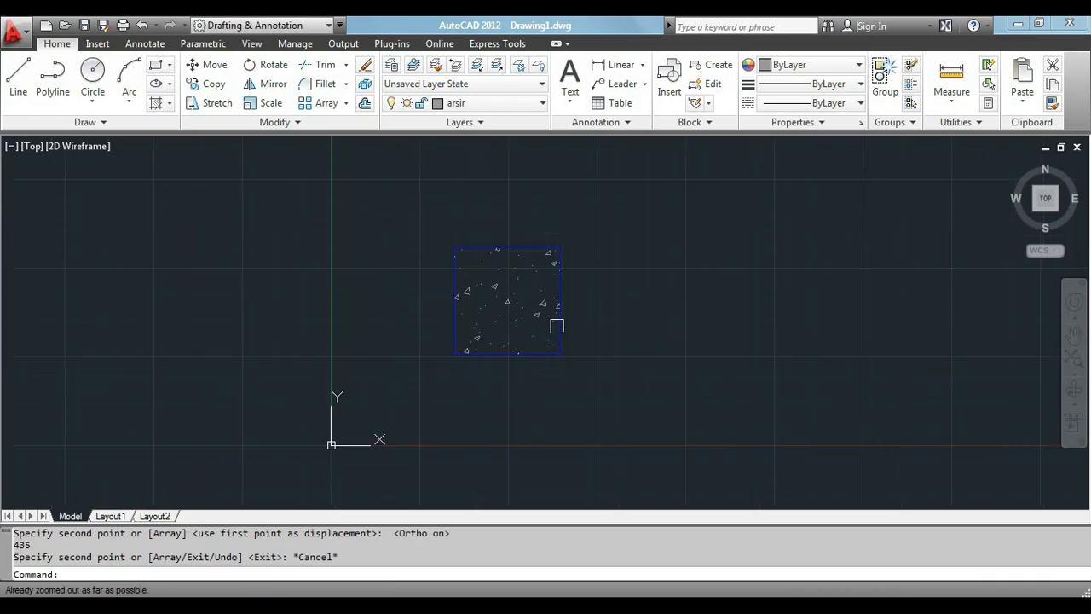
scroll(609, 322, "up", 3)
type("p")
key("Return")
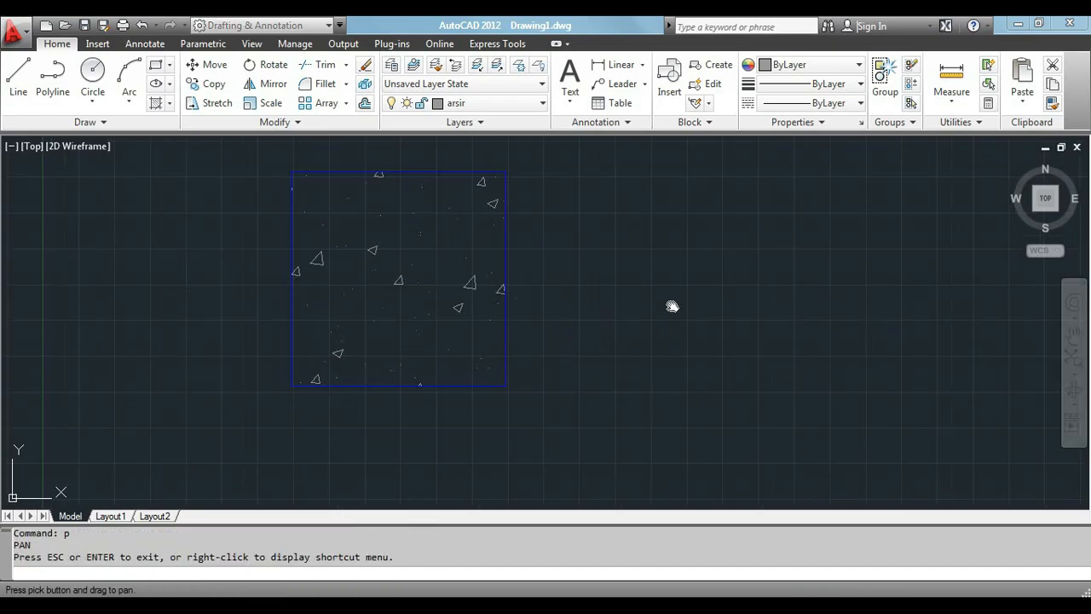
left_click_drag(672, 306, 501, 367)
scroll(501, 366, "down", 1)
left_click_drag(637, 364, 482, 331)
key("Escape")
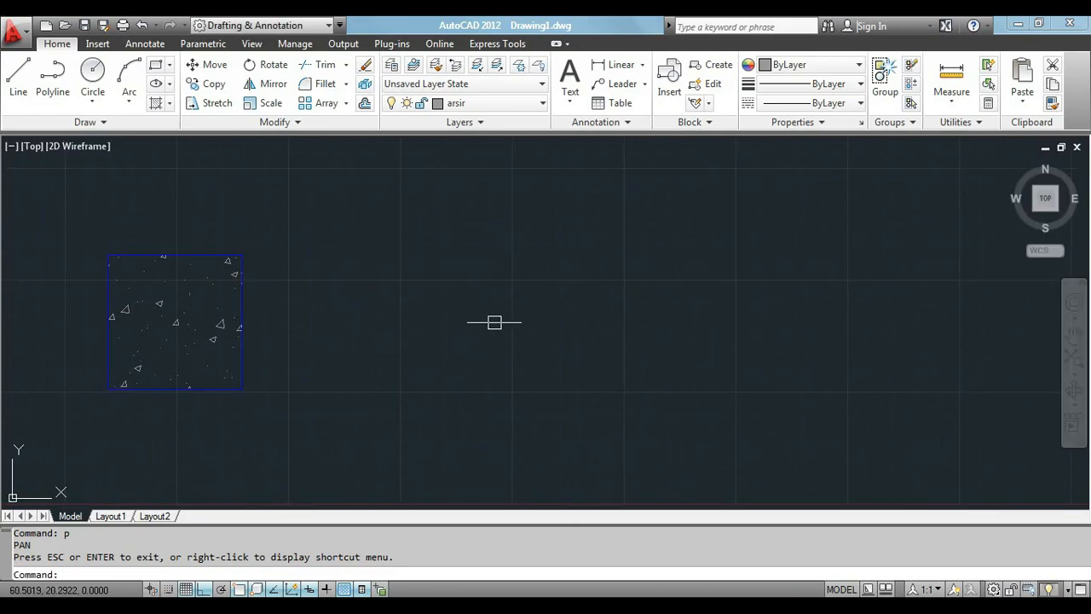
type("z")
key("Return")
type("a")
key("Return")
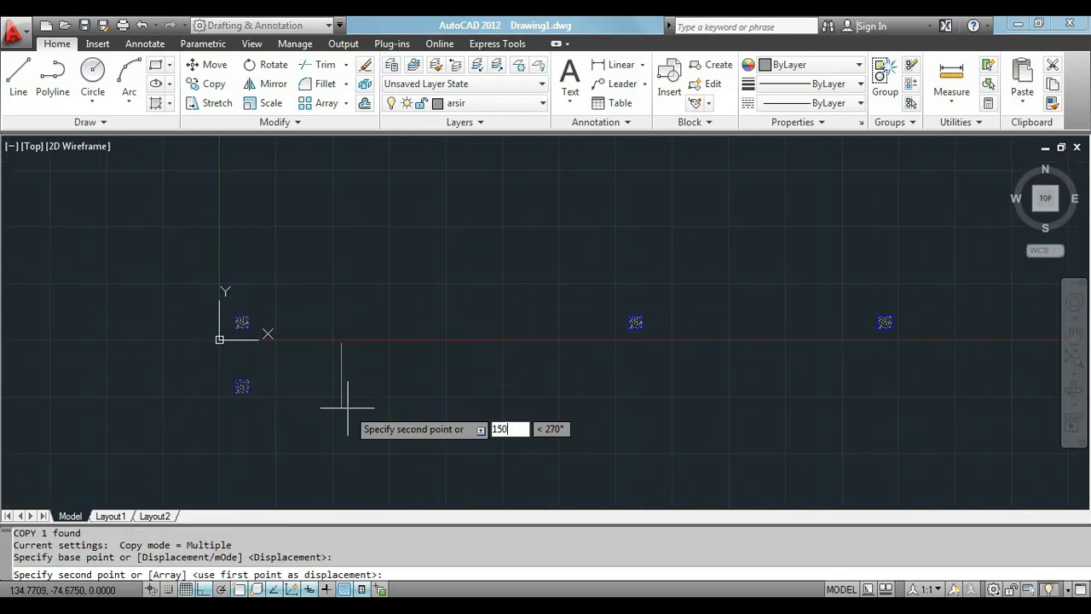
key("Return")
type("300")
key("Return")
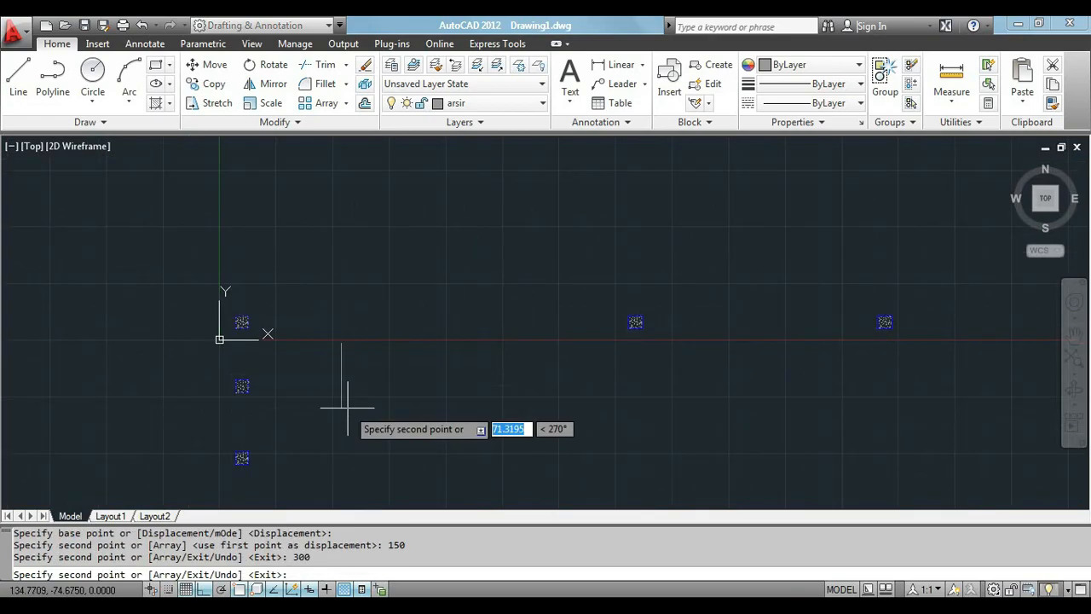
key("Escape")
Step: Copy the second and third top-row columns straight down at distances of 250 and 550
type("z")
key("Return")
type("a")
key("Return")
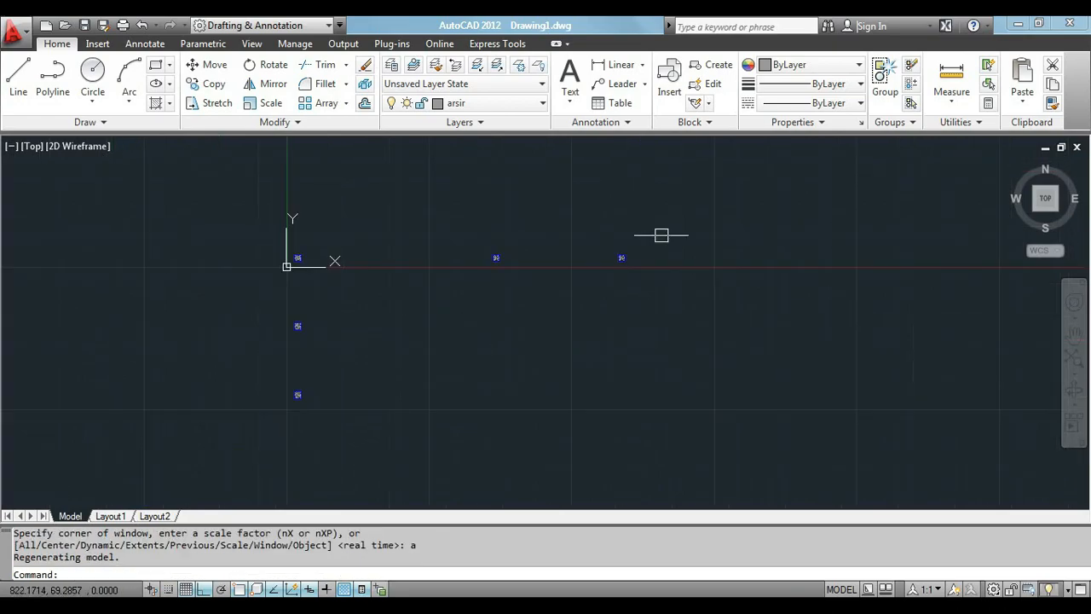
left_click(660, 236)
left_click(470, 307)
type("co")
key("Return")
left_click(529, 326)
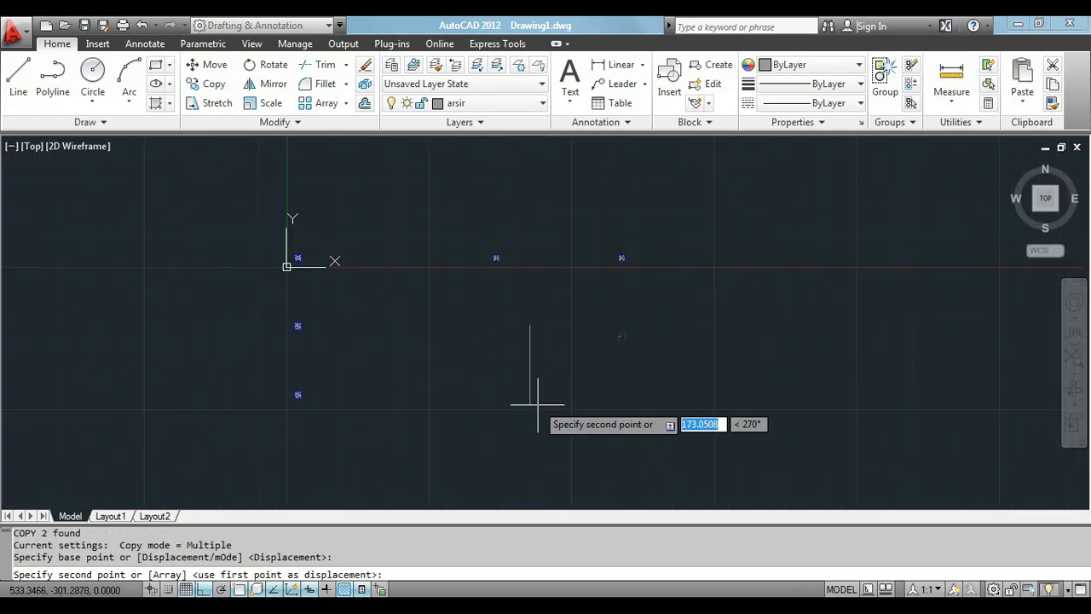
type("24")
key("Return")
type("550")
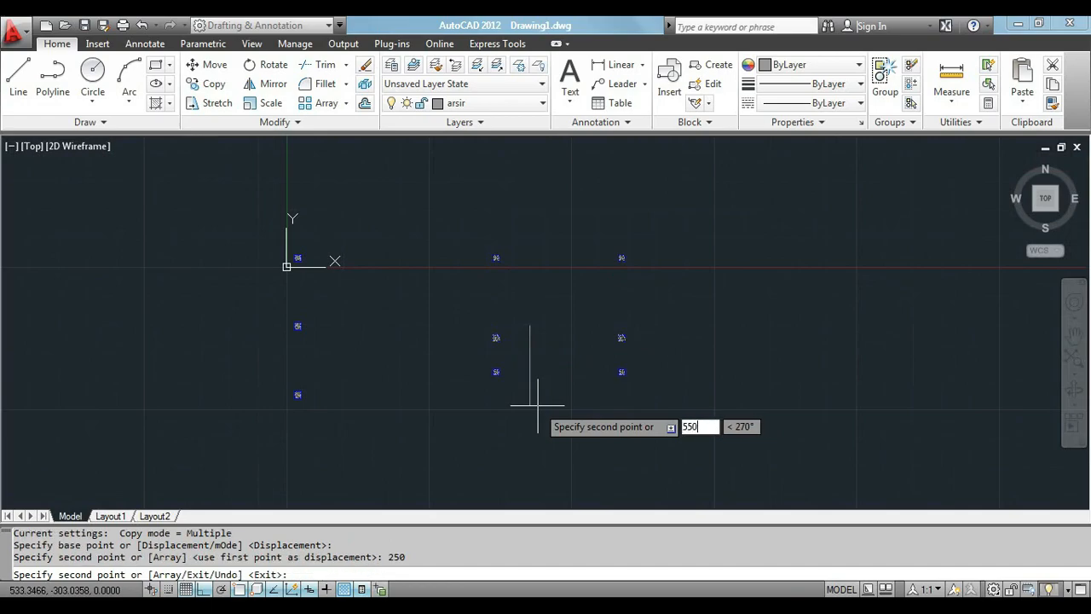
key("Return")
key("Escape")
Step: Copy the two lower columns of the leftmost column line 160 to the right
scroll(545, 400, "down", 3)
scroll(556, 469, "up", 2)
left_click(372, 254)
left_click(299, 367)
key("Escape")
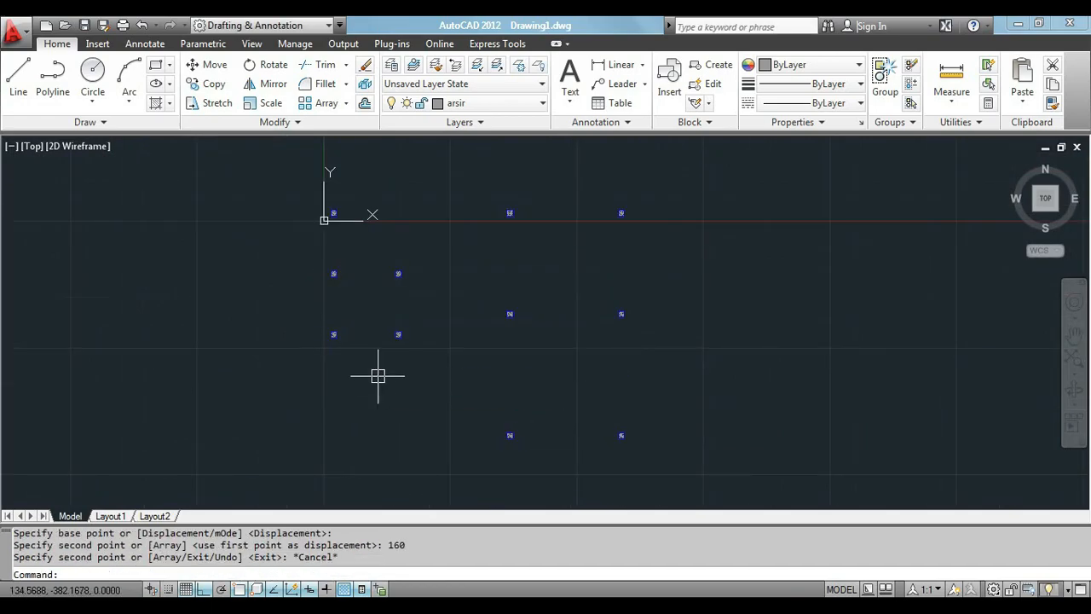
Step: Copy the middle column of the lowest row 275 to the left
left_click(537, 414)
left_click(469, 452)
key("Return")
left_click(442, 421)
type("275")
key("Return")
key("Escape")
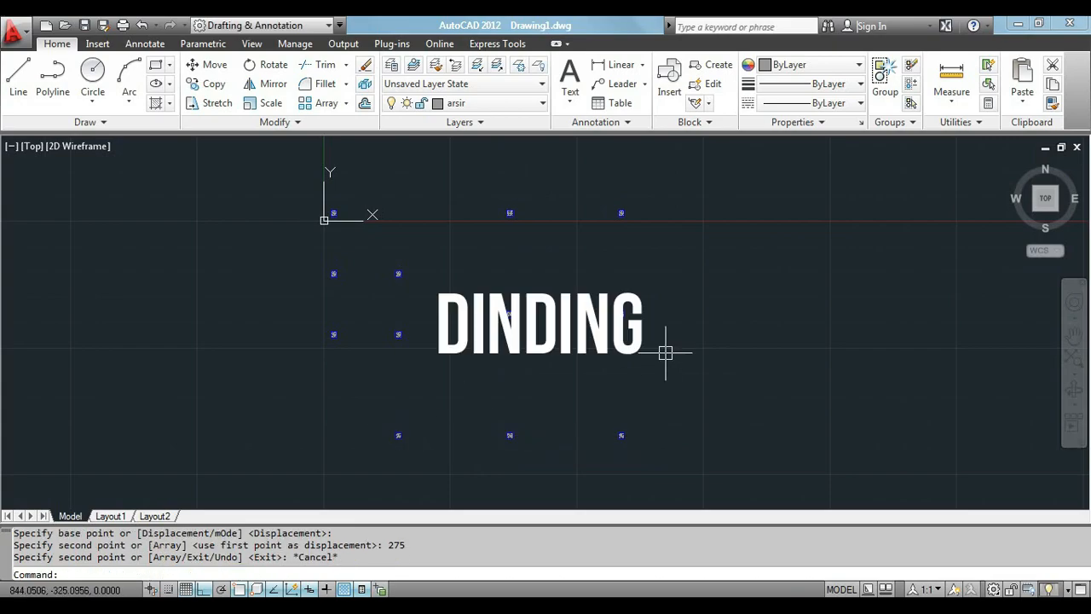
Step: Make dinding the current layer and draw a wall rectangle between the first two top-row columns
left_click(499, 103)
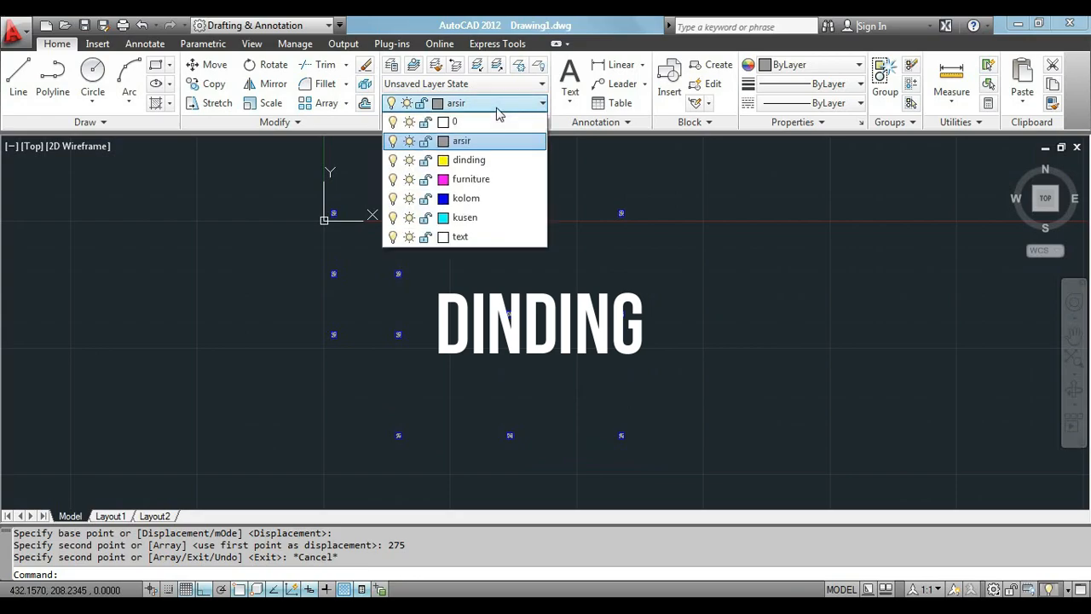
left_click(493, 157)
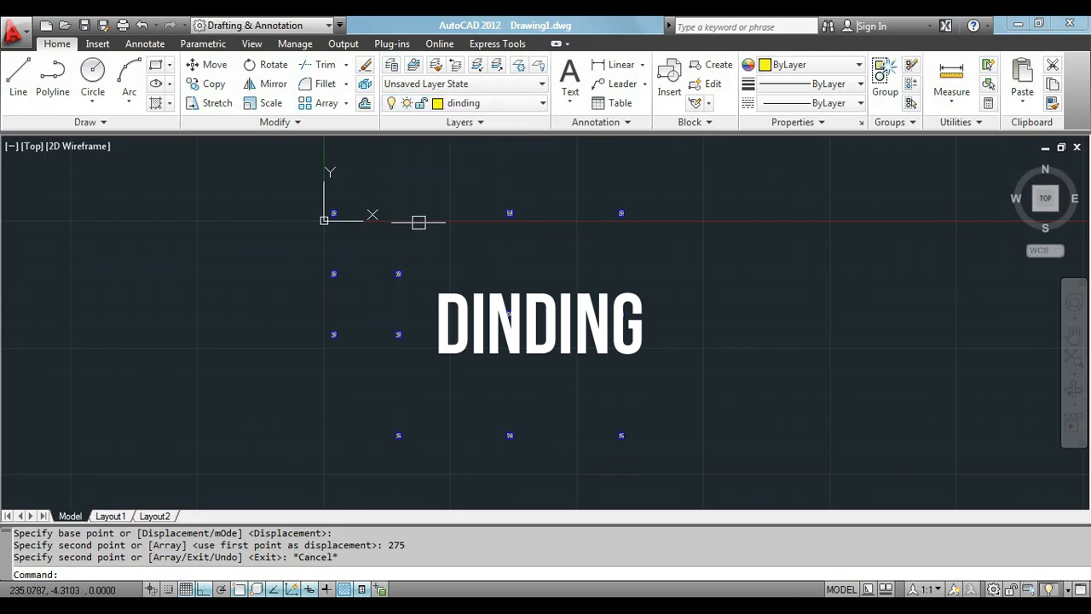
scroll(404, 191, "up", 2)
scroll(384, 188, "up", 3)
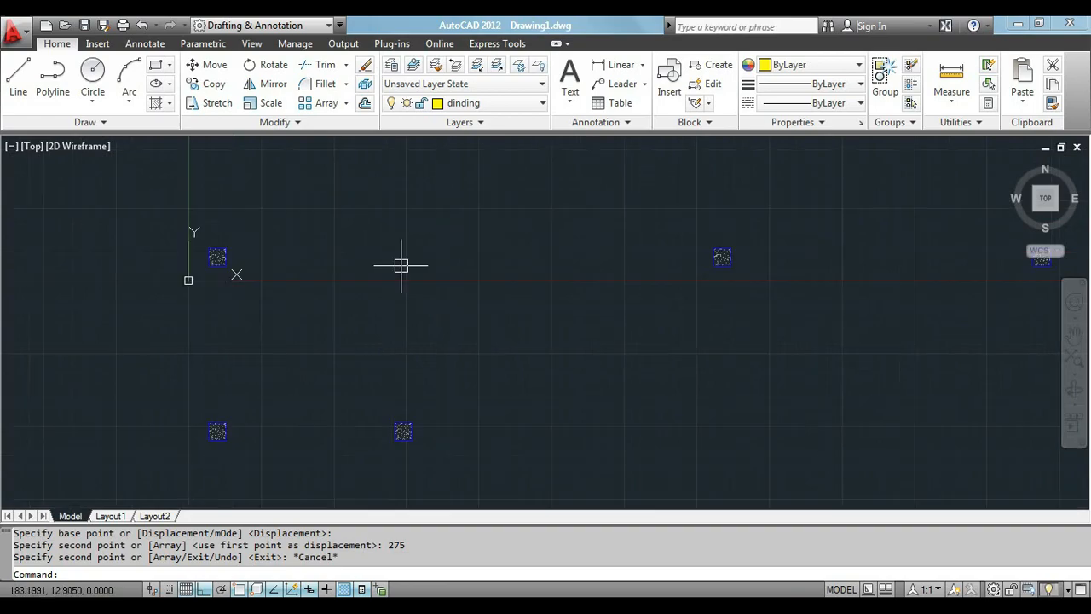
type("re")
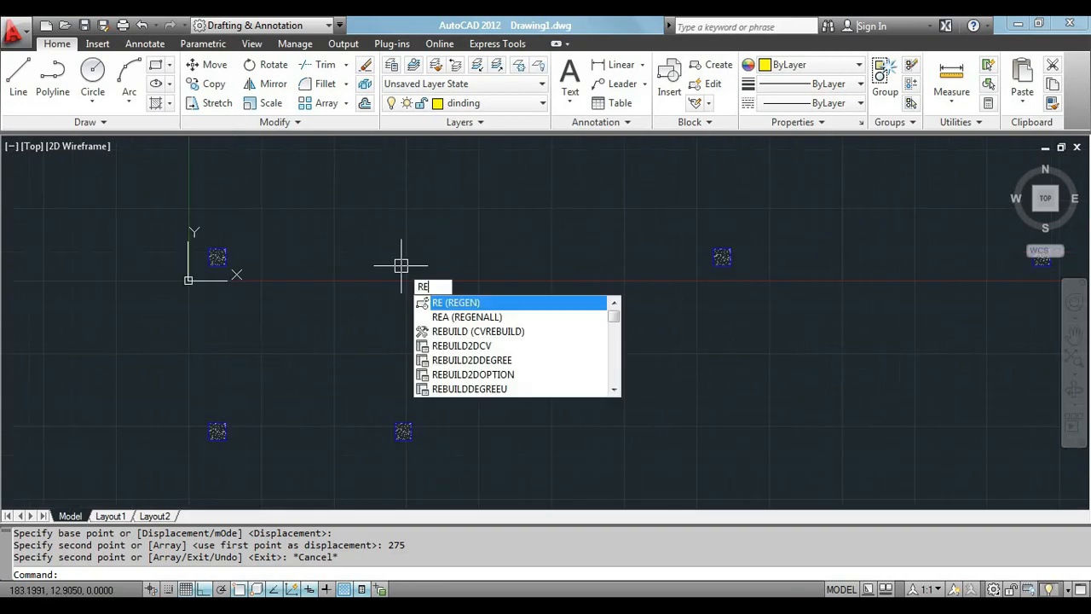
type("c")
key("Return")
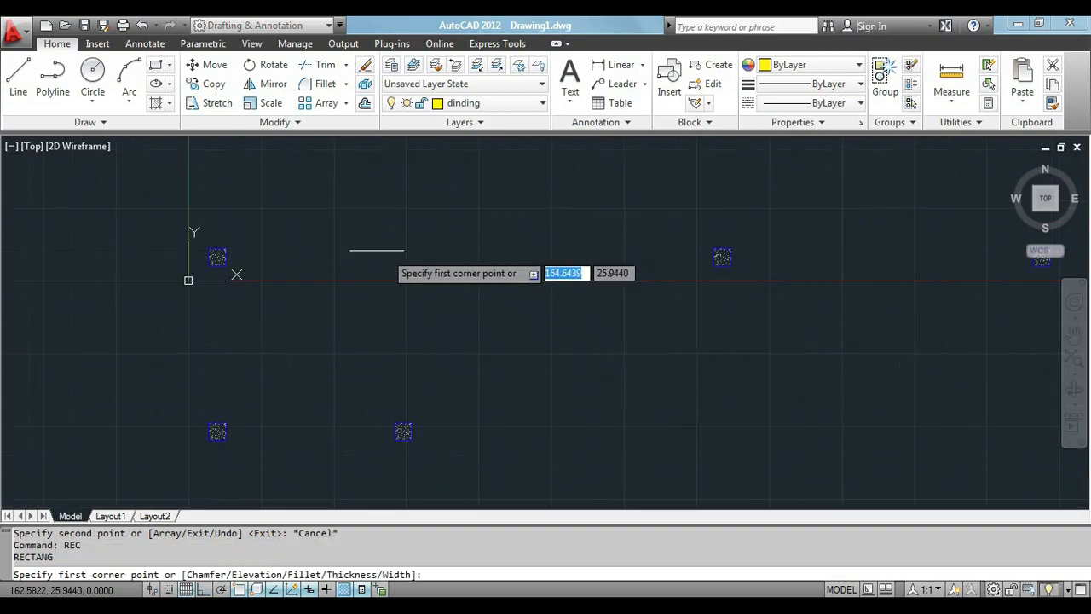
left_click(223, 250)
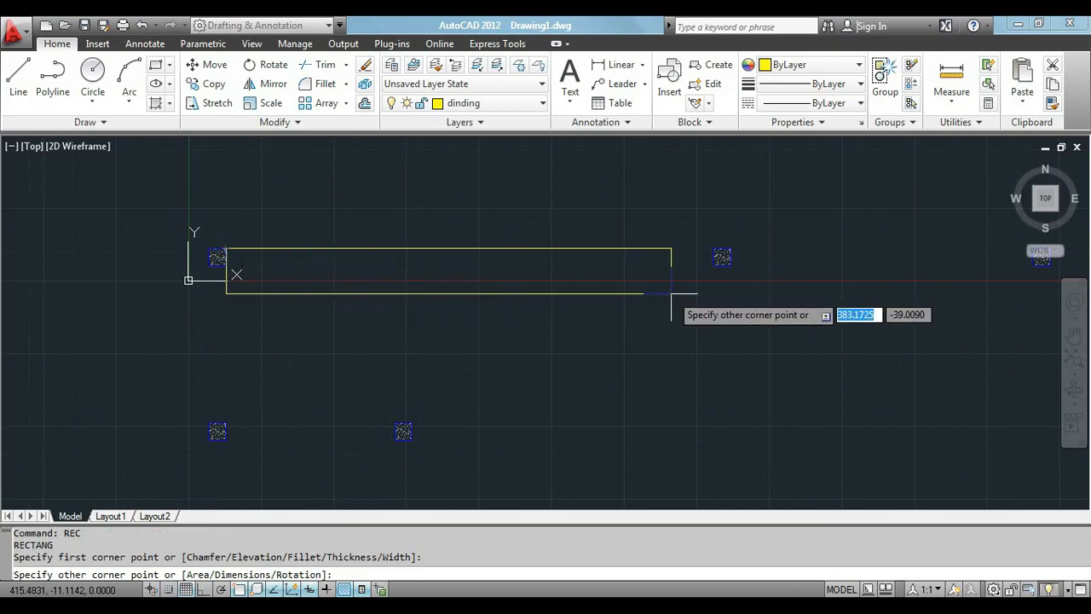
left_click(713, 265)
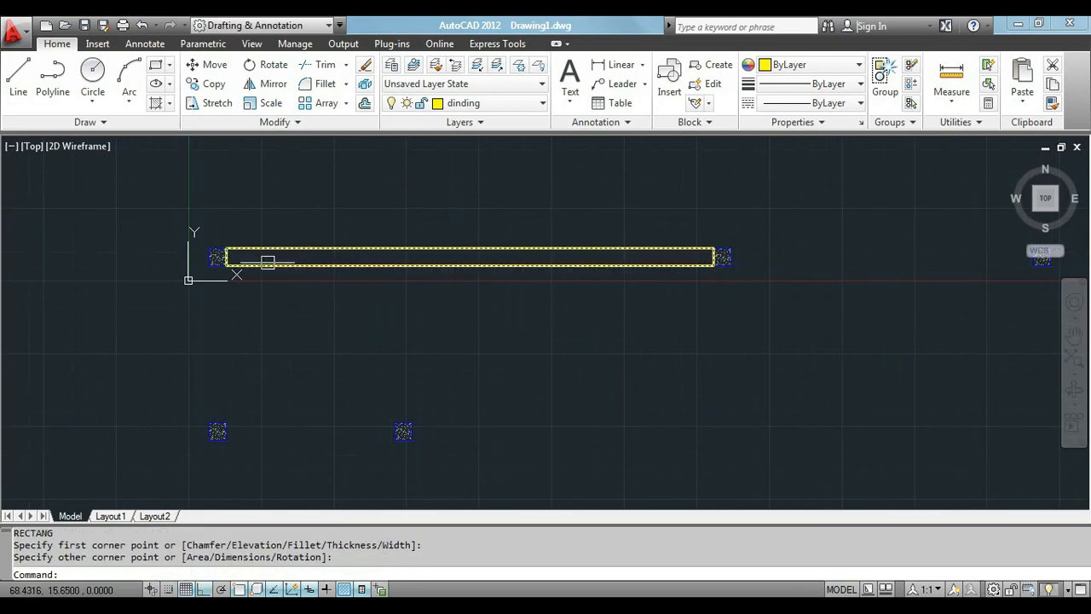
Step: Draw wall rectangles between the columns along the top right and down the right side of the plan
scroll(268, 261, "down", 2)
key("space")
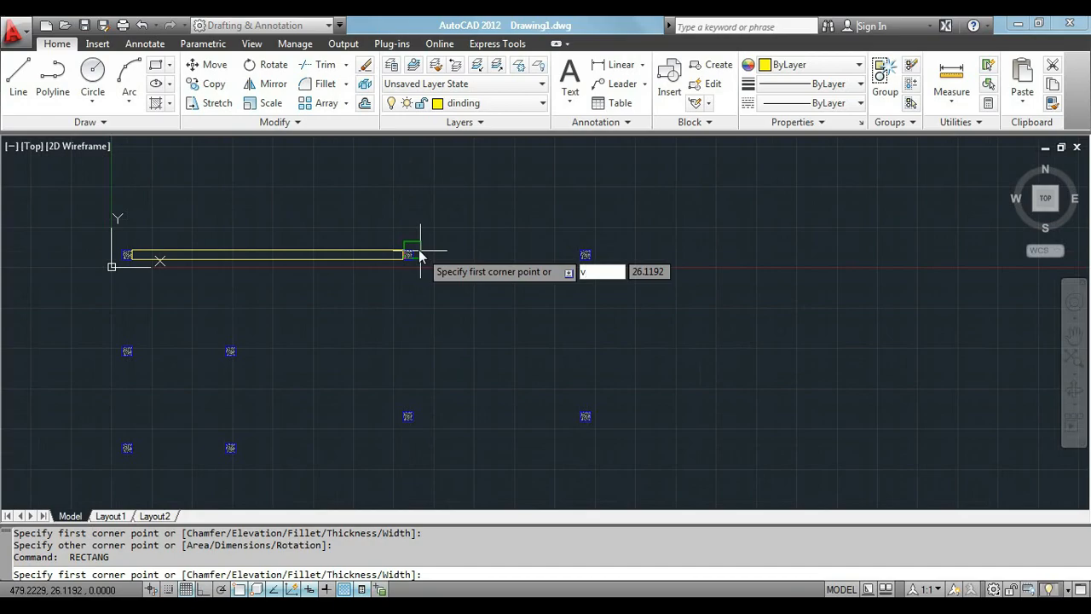
left_click(412, 249)
scroll(600, 274, "up", 2)
left_click(575, 246)
key("space")
left_click(569, 254)
left_click(573, 350)
key("space")
left_click(535, 477)
key("space")
scroll(535, 478, "down", 1)
middle_click_drag(521, 494, 558, 406)
left_click(555, 402)
Step: Draw wall rectangles between the column pairs along the bottom, middle and left of the plan
scroll(349, 422, "down", 2)
left_click(336, 417)
key("space")
left_click(377, 315)
scroll(389, 319, "up", 4)
key("space")
left_click(363, 327)
left_click(660, 311)
scroll(669, 413, "down", 3)
scroll(188, 171, "up", 2)
key("space")
left_click(375, 484)
key("space")
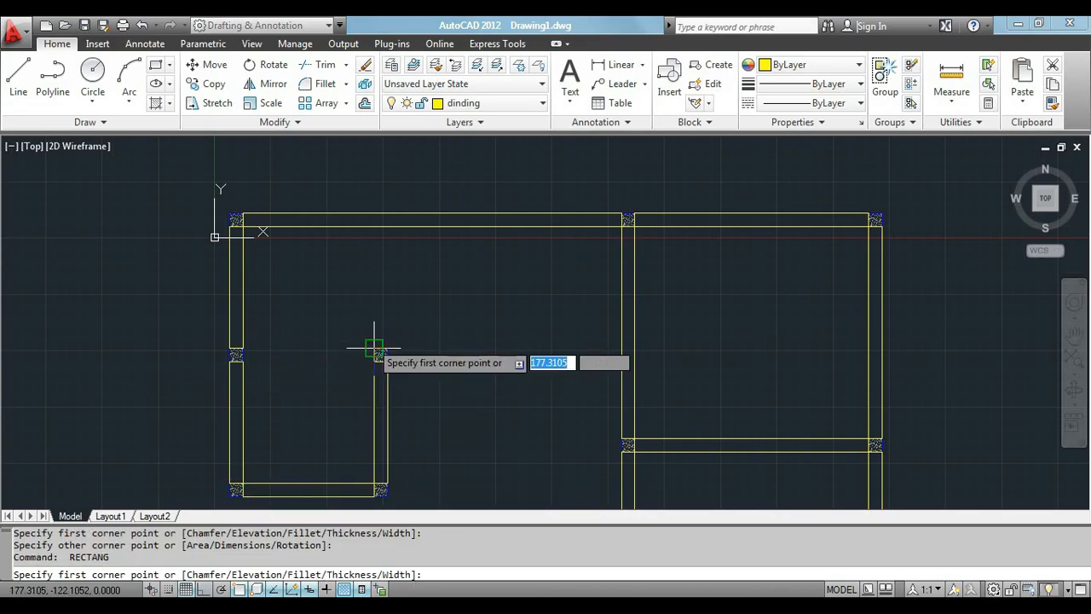
Step: Draw the wall rectangle between the two upper columns of the small room on the left
scroll(370, 352, "up", 2)
scroll(358, 383, "up", 2)
left_click(339, 454)
left_click(669, 452)
scroll(485, 299, "down", 5)
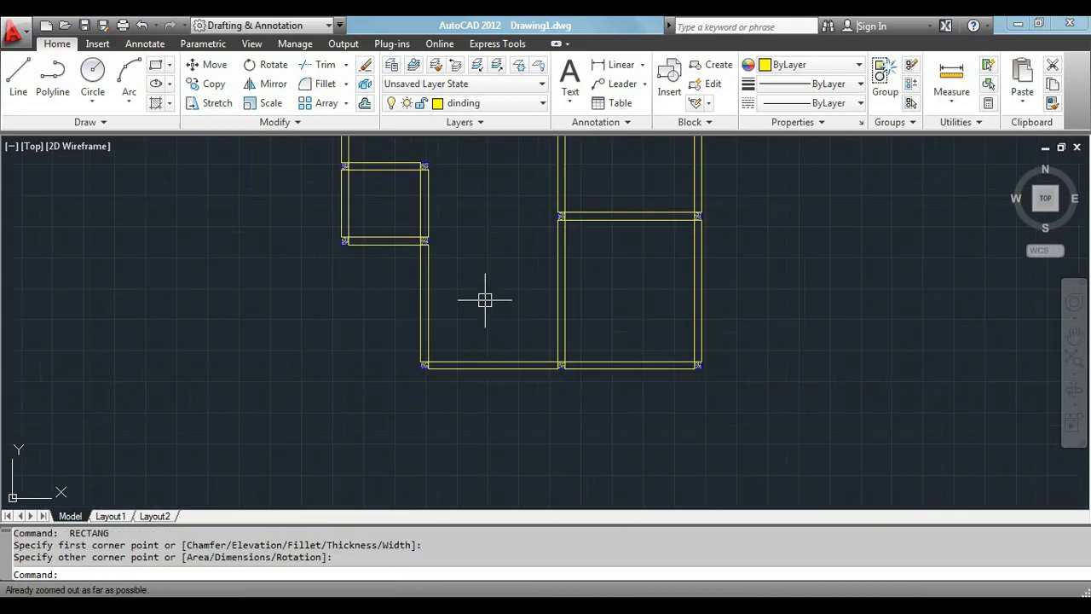
Step: Start a boundary polyline at the top right column's outer corner with segments 300 up, 800 left and 1150 down
scroll(539, 358, "up", 3)
type("z")
key("space")
type("a")
key("space")
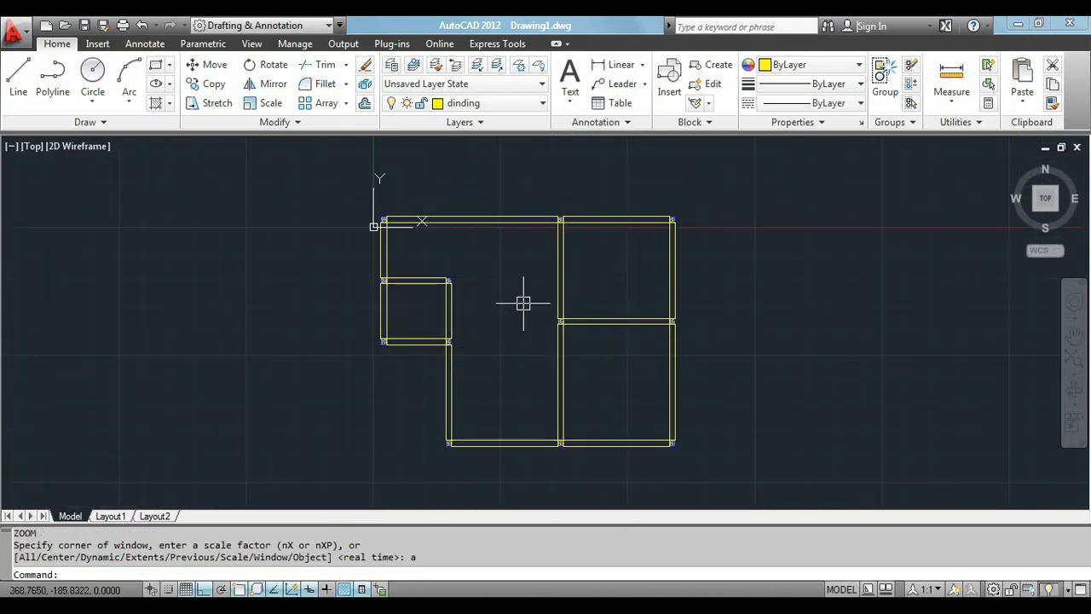
type("p")
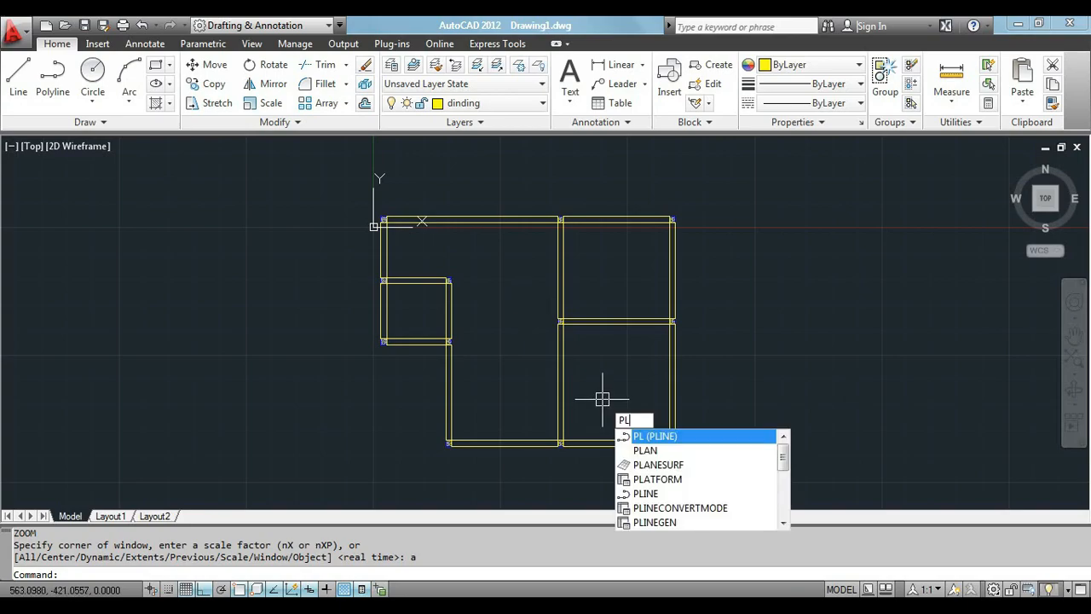
key("Return")
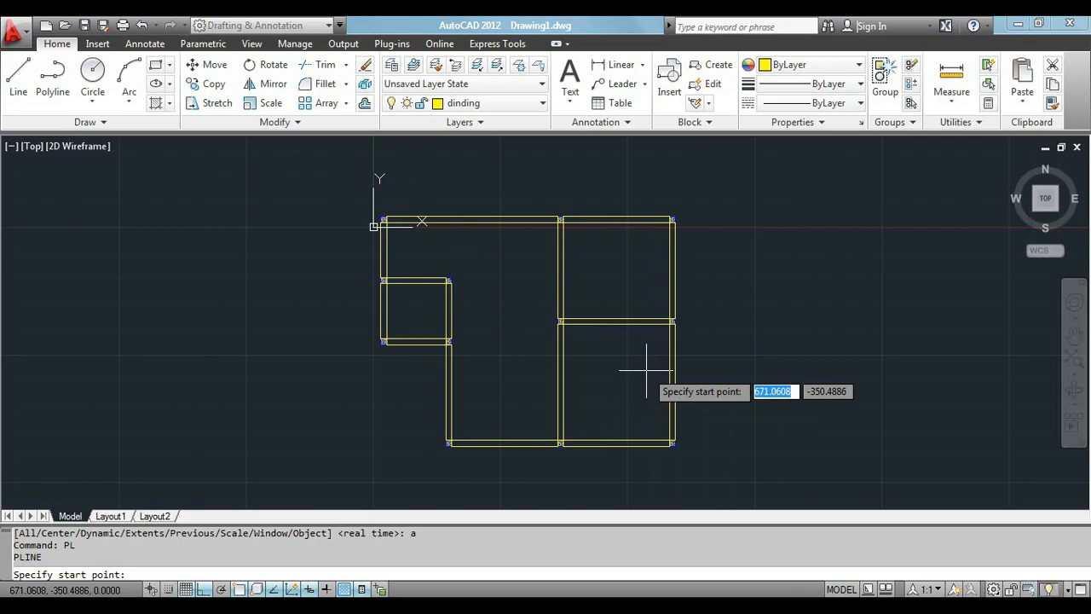
left_click(673, 219)
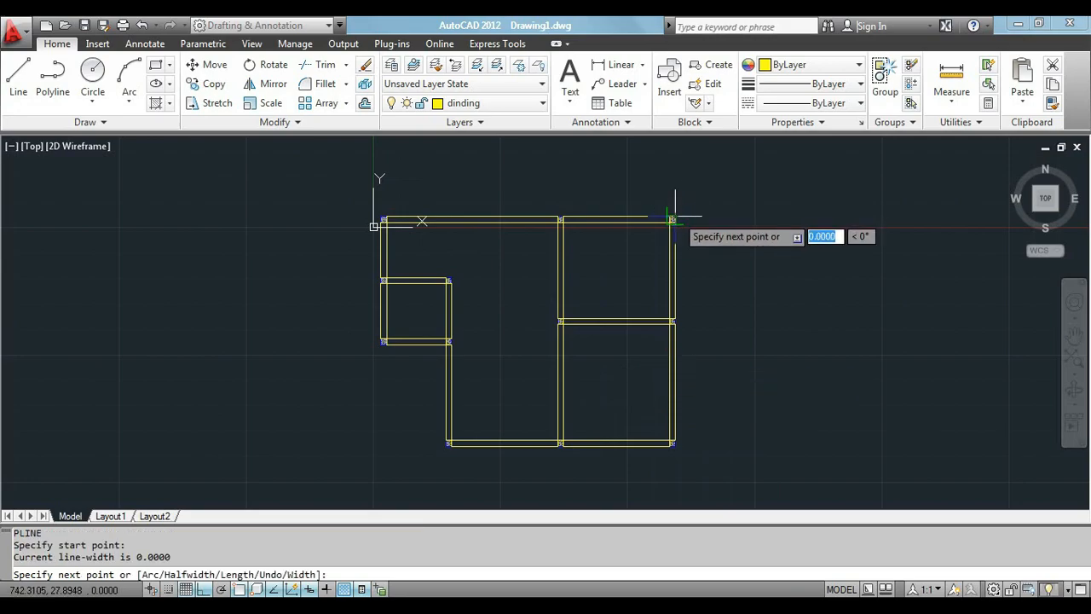
type("300")
key("Return")
type("800")
key("Return")
type("1150")
key("Return")
Step: Continue the boundary polyline 800 to the right and end it at the bottom right column's outer corner
scroll(362, 421, "up", 3)
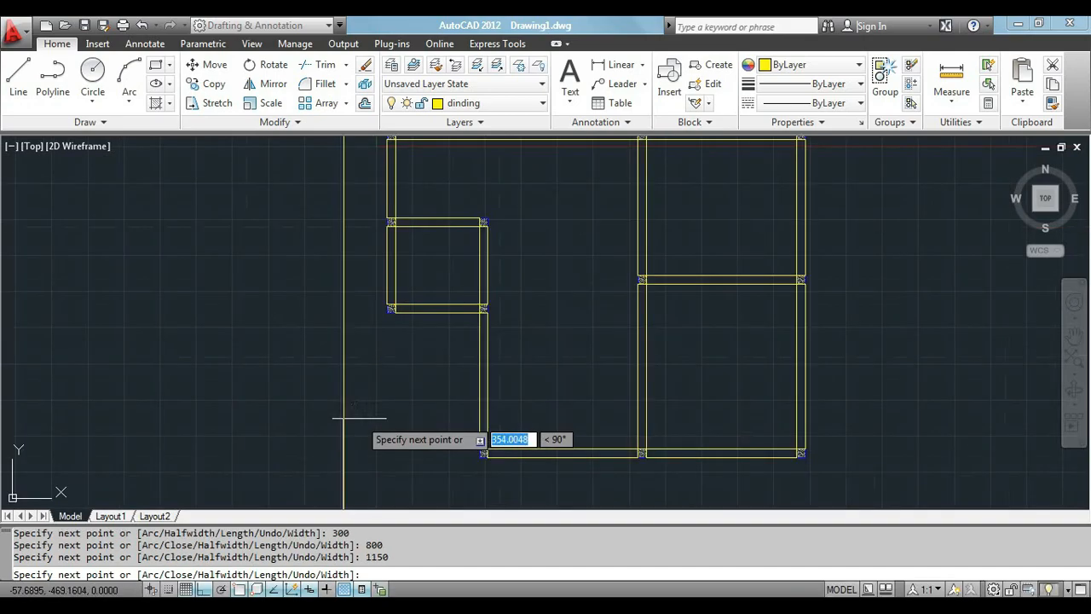
scroll(373, 341, "down", 4)
type("800")
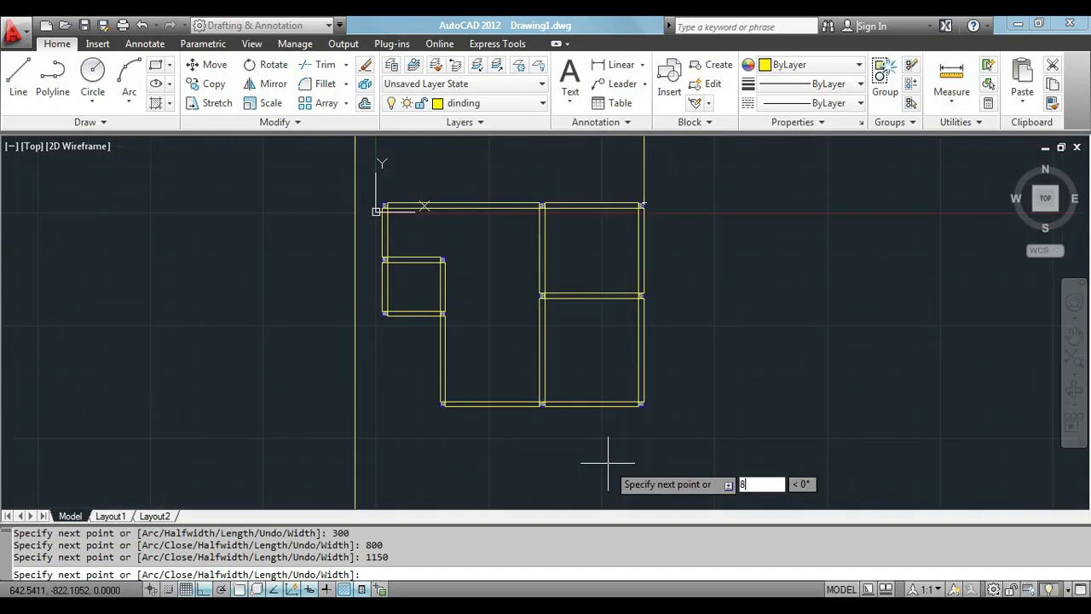
key("Return")
left_click(642, 405)
key("Return")
Step: Draw a line from the small left room's lower left column corner horizontally to the left side of the site boundary
type("z")
key("Return")
type("a")
key("Return")
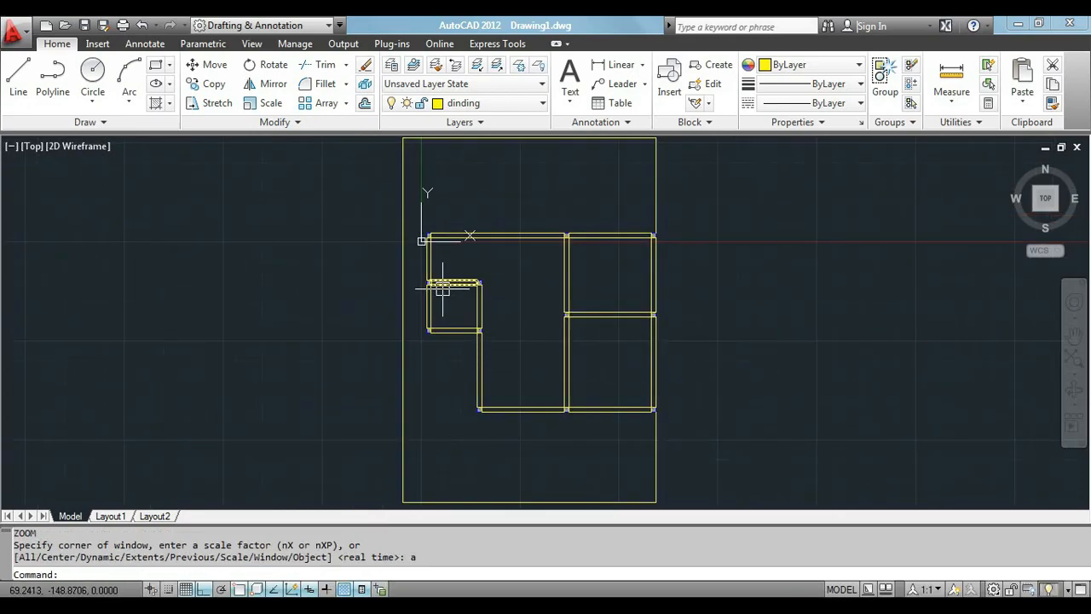
mouse_move(442, 288)
scroll(431, 308, "up", 3)
type("l")
key("Return")
scroll(410, 356, "up", 2)
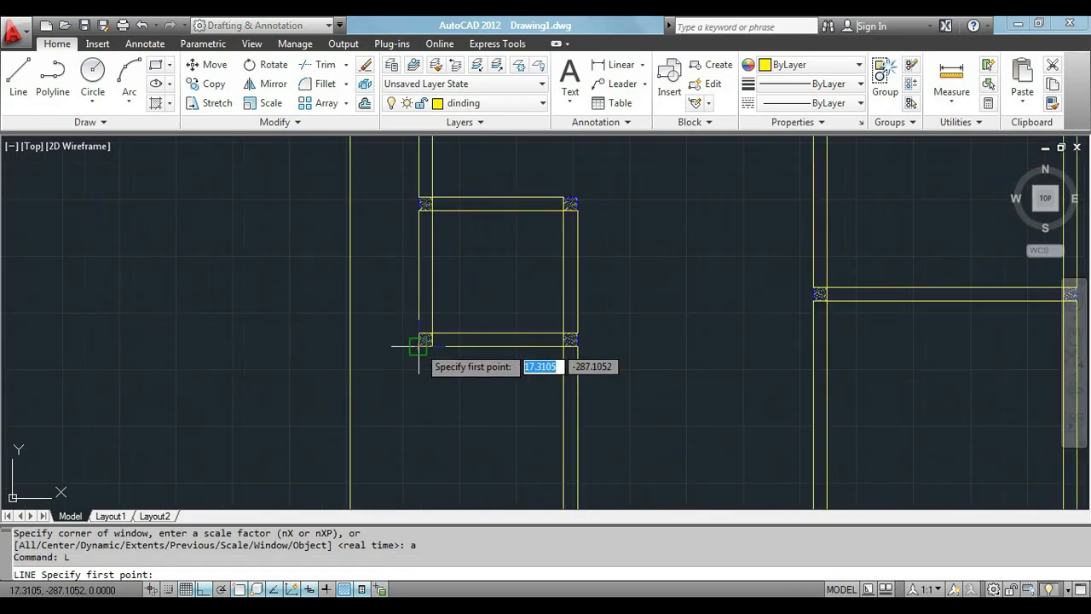
left_click(419, 346)
left_click(347, 346)
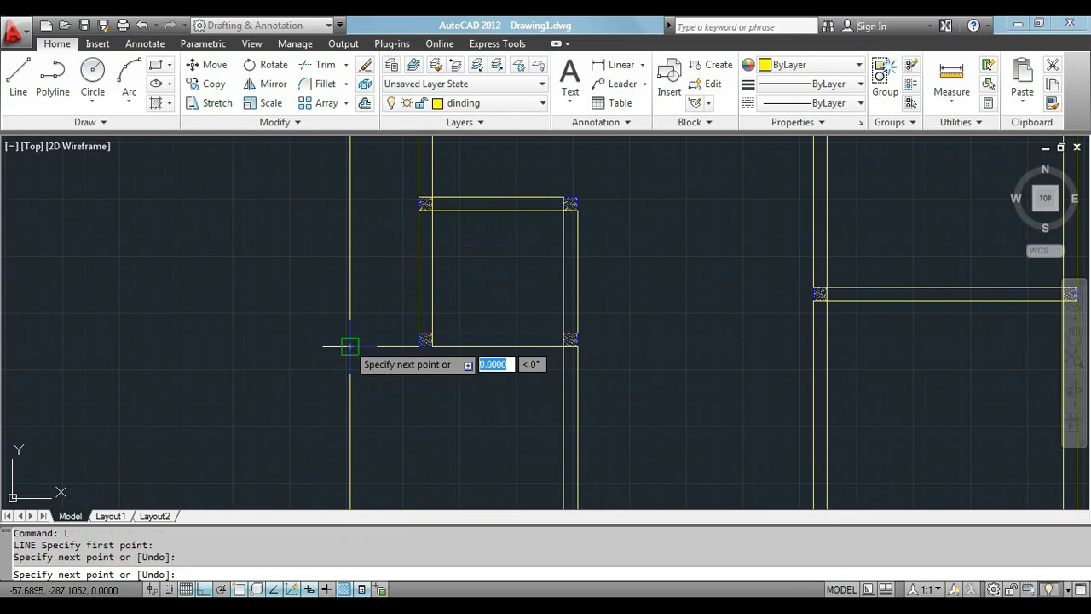
key("Escape")
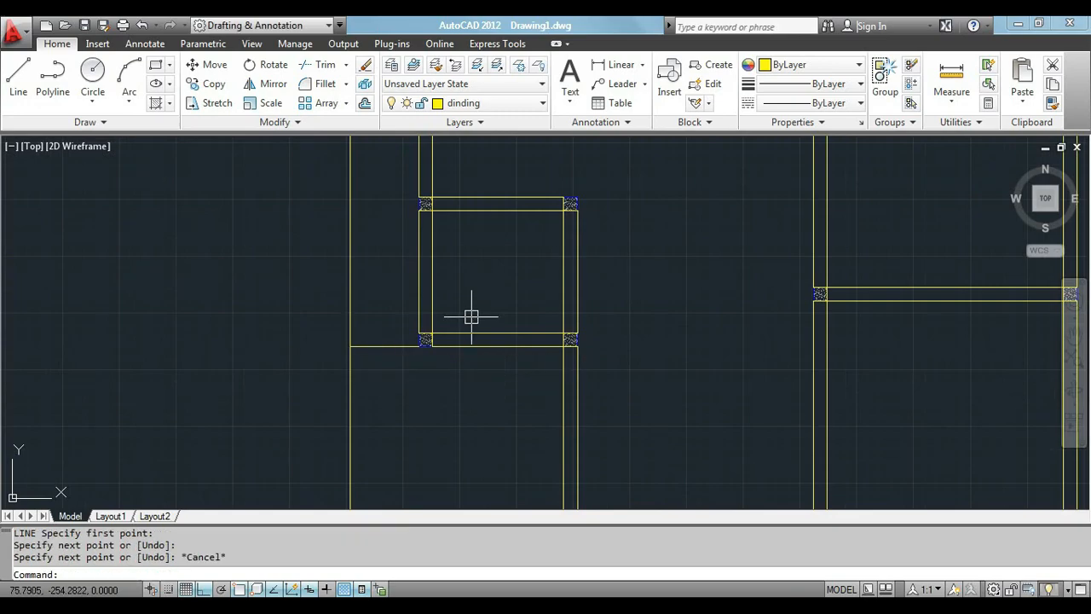
Step: Draw a vertical line from the plan's bottom left column corner down to the bottom edge of the site boundary
scroll(492, 279, "down", 3)
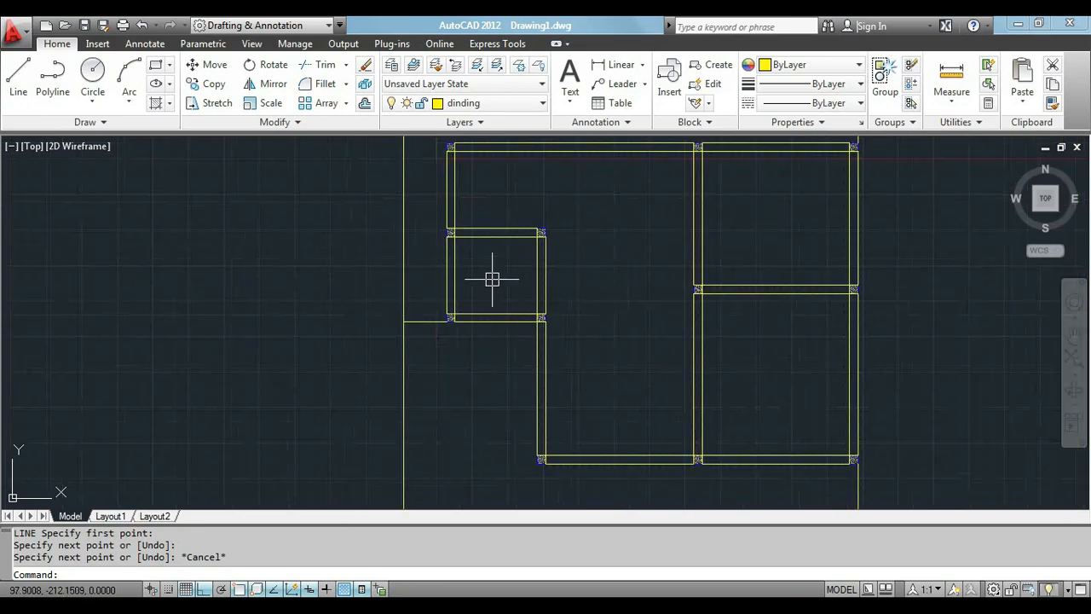
scroll(509, 409, "down", 2)
scroll(508, 401, "up", 3)
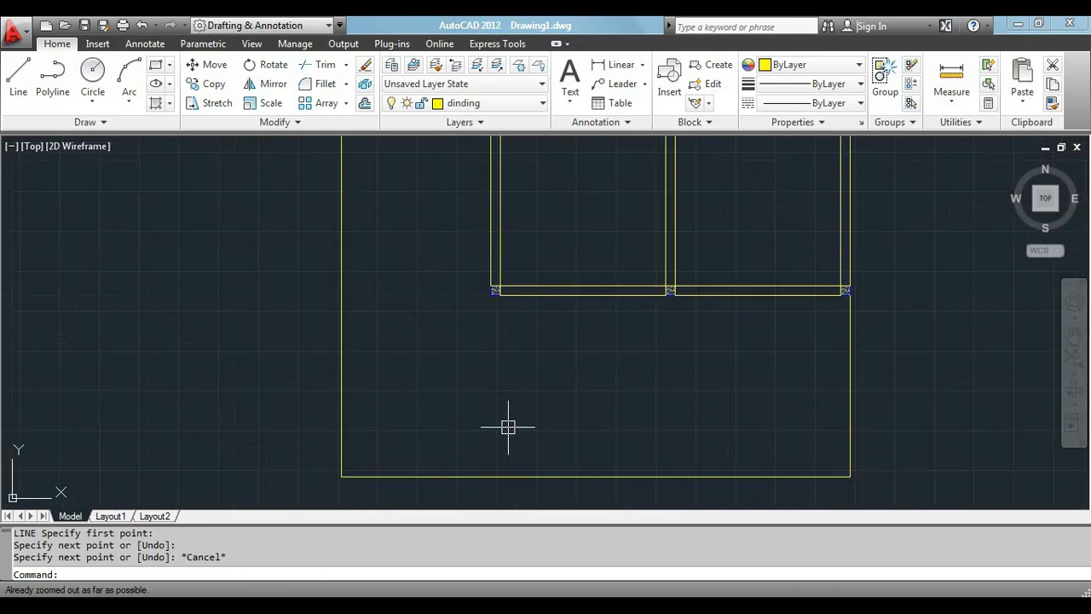
type("l")
key("Return")
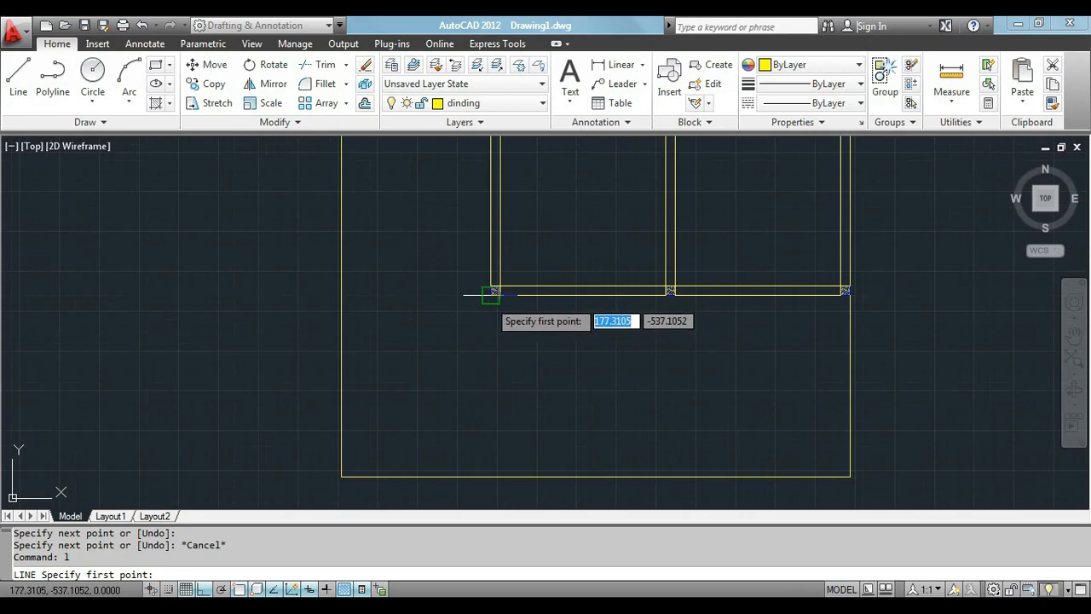
left_click(497, 293)
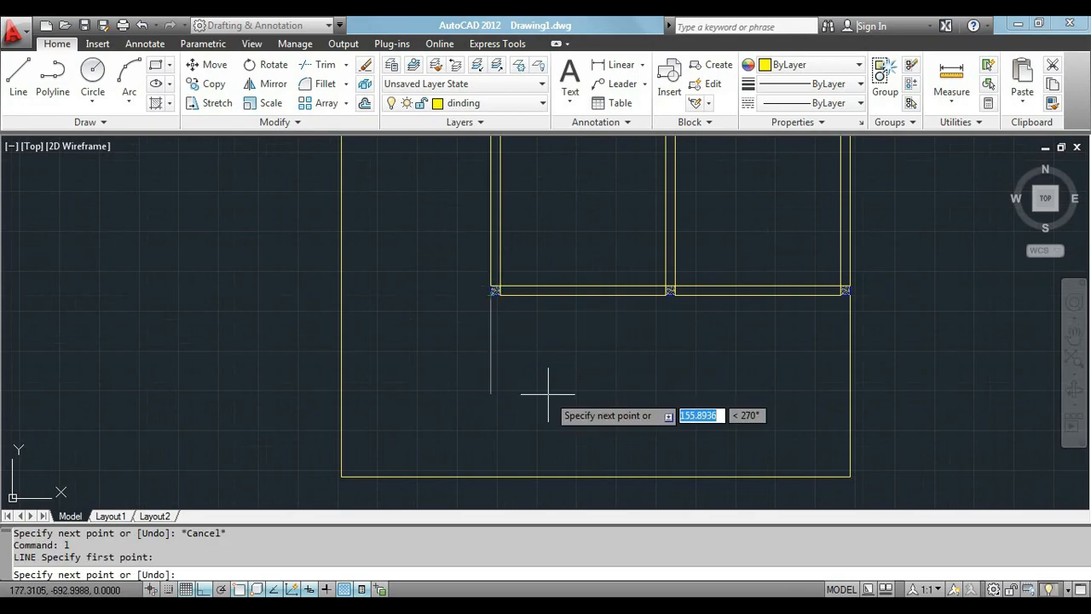
key("F8")
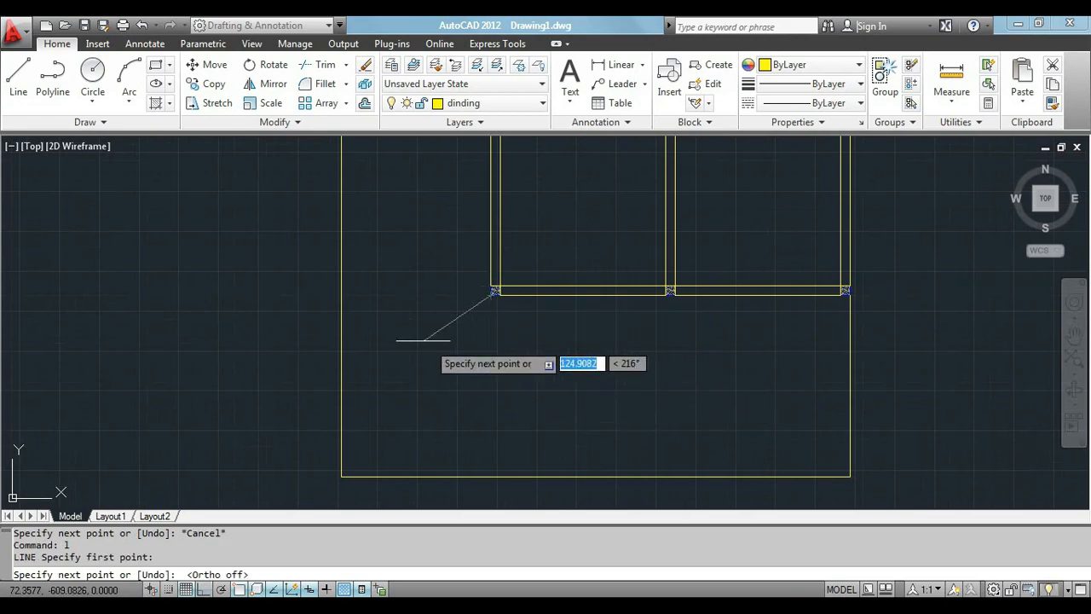
key("F8")
left_click(490, 476)
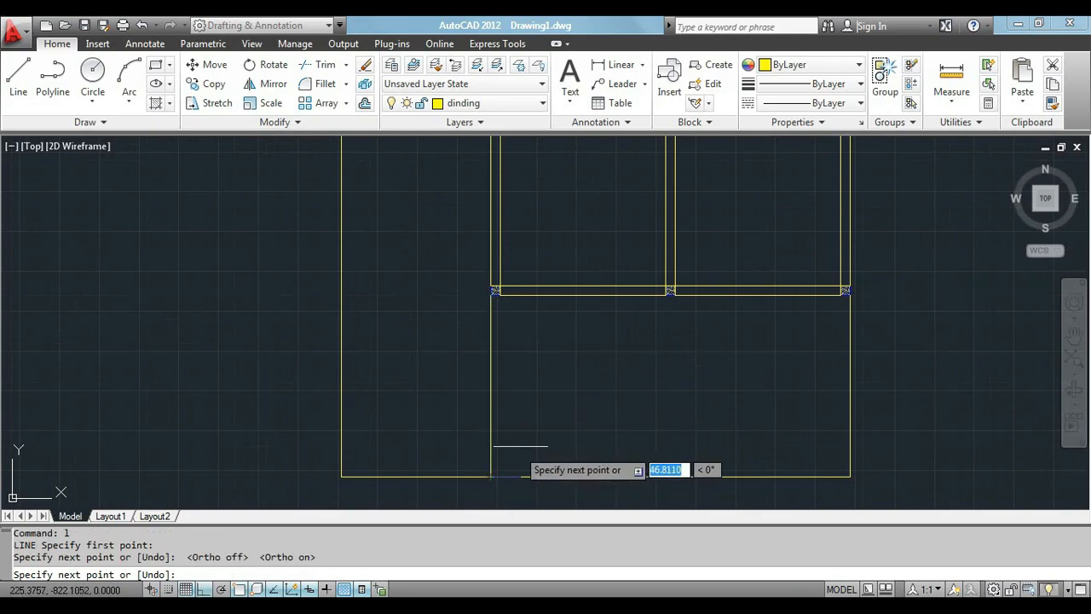
key("Escape")
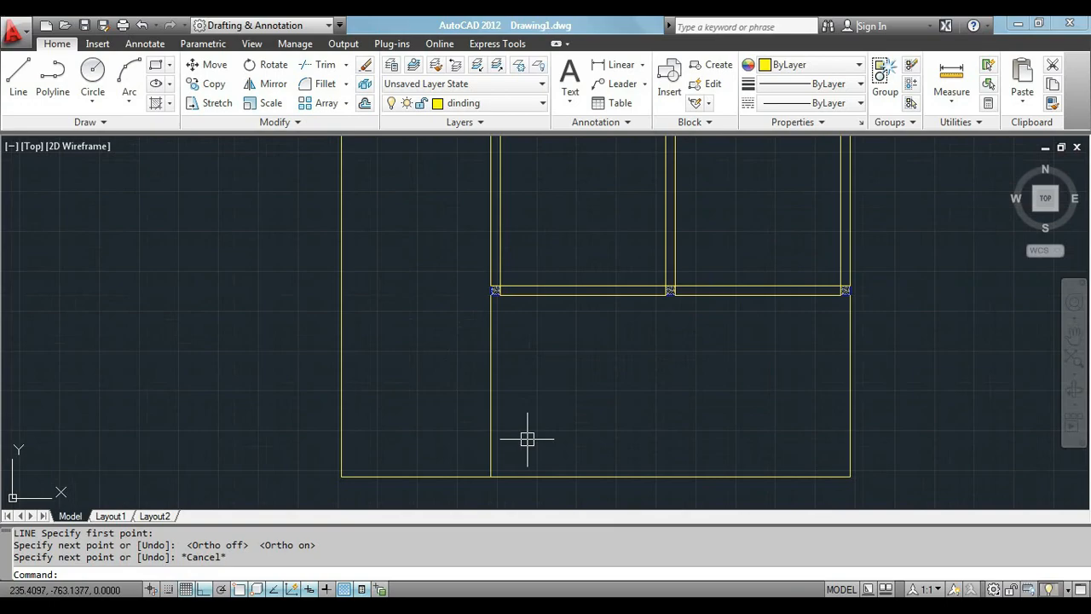
Step: Draw a polyline from the site boundary's bottom right corner 80 up and across to the vertical line below the building
type("pl")
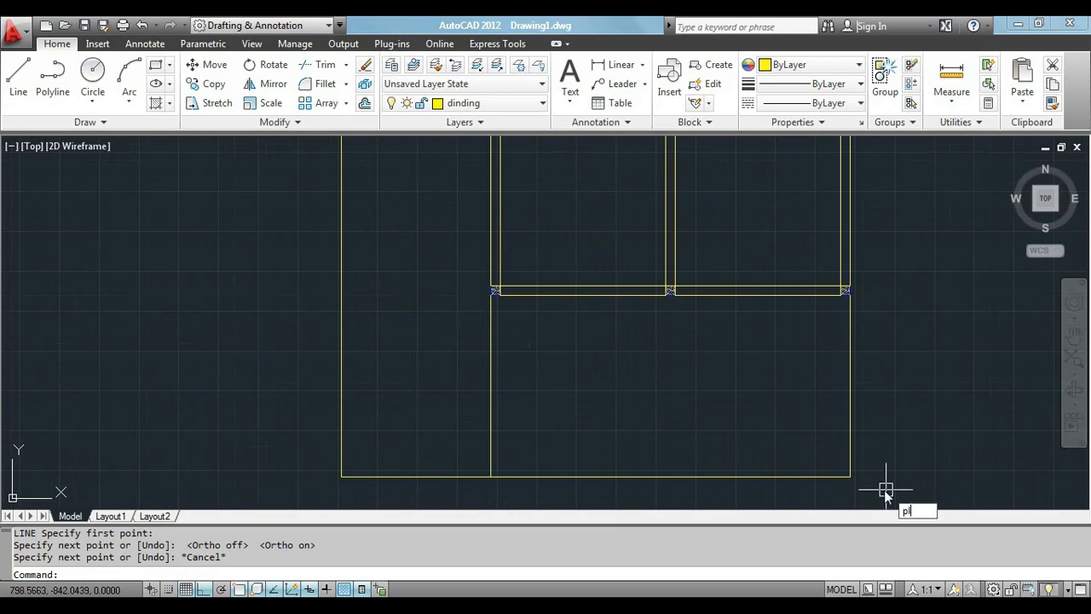
key("Return")
left_click(850, 476)
type("80")
key("Return")
left_click(497, 430)
key("Escape")
Step: Draw a polyline from the bottom strip's upper left corner 40 to the right and down to the boundary's bottom edge
type("p")
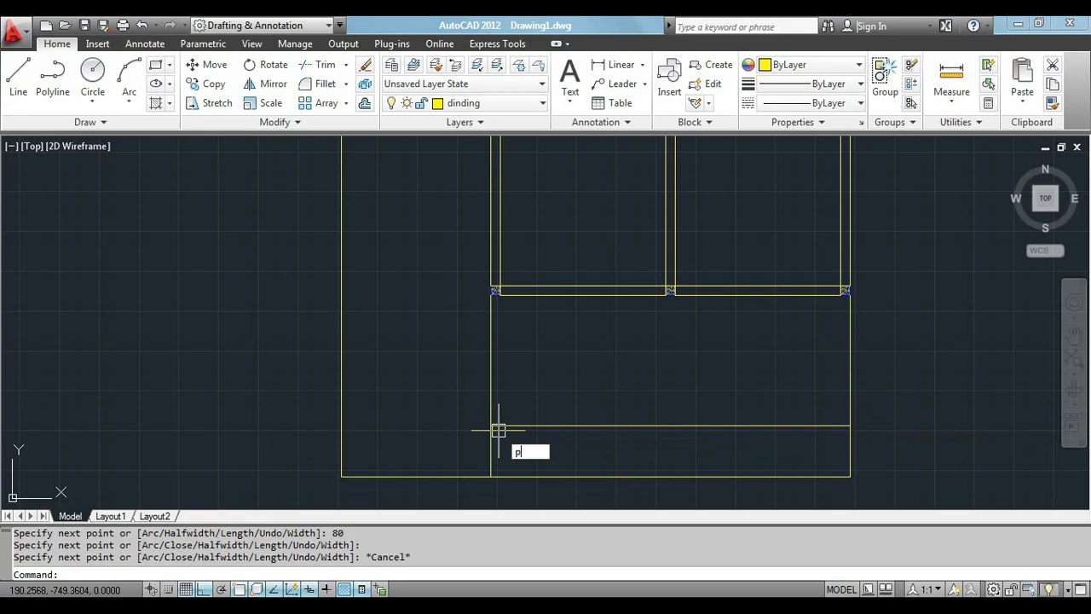
type("l")
key("Return")
left_click(498, 431)
type("40")
key("Return")
left_click(562, 479)
key("Escape")
Step: Draw two slanted lines across the bottom strip, spreading apart toward the boundary, to divide it into three sections
type("l")
key("Return")
left_click(653, 425)
left_click(618, 475)
key("Return")
key("Return")
left_click(747, 426)
left_click(784, 475)
key("Return")
Step: Offset the outlines of the left and middle sections of the bottom strip inward by 10
left_click(653, 425)
key("Return")
type("o")
key("Return")
type("10")
key("Return")
left_click(649, 430)
left_click(645, 437)
left_click(783, 476)
left_click(617, 476)
left_click(653, 425)
key("Return")
type("o")
key("Return")
type("10")
key("Return")
Step: Offset the right section's outline inward by 10 and split the narrow left cell at mid-height with a horizontal line
left_click(783, 476)
left_click(850, 476)
left_click(850, 425)
key("Return")
type("o")
key("Return")
type("10")
key("Return")
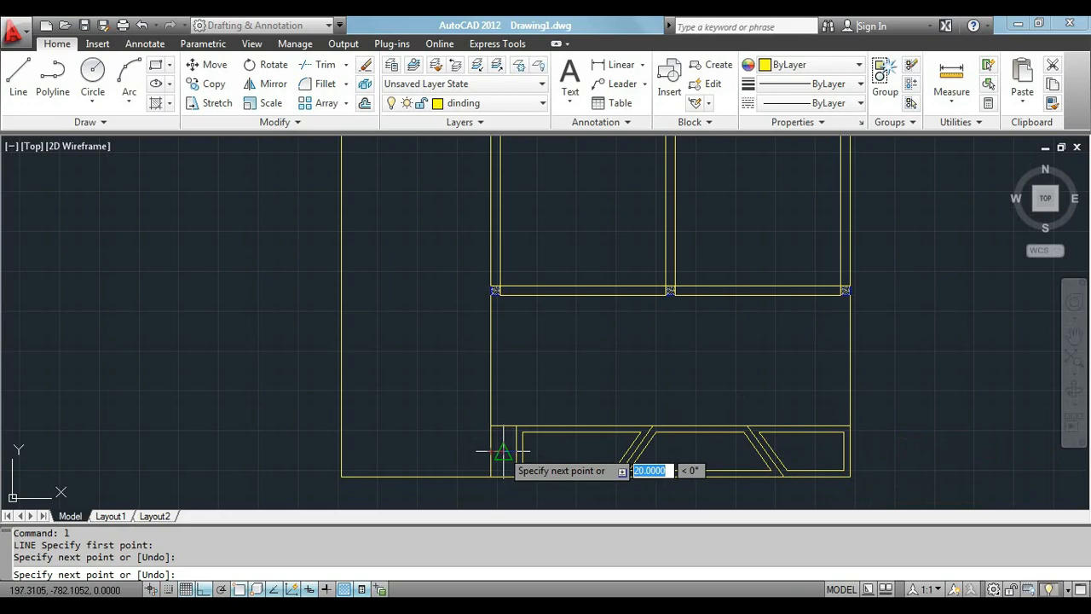
key("Escape")
Step: Draw a 15 by 300 wall rectangle from the site boundary's top right corner down to the top right column
scroll(565, 392, "down", 2)
type("z")
key("Return")
type("a")
key("Return")
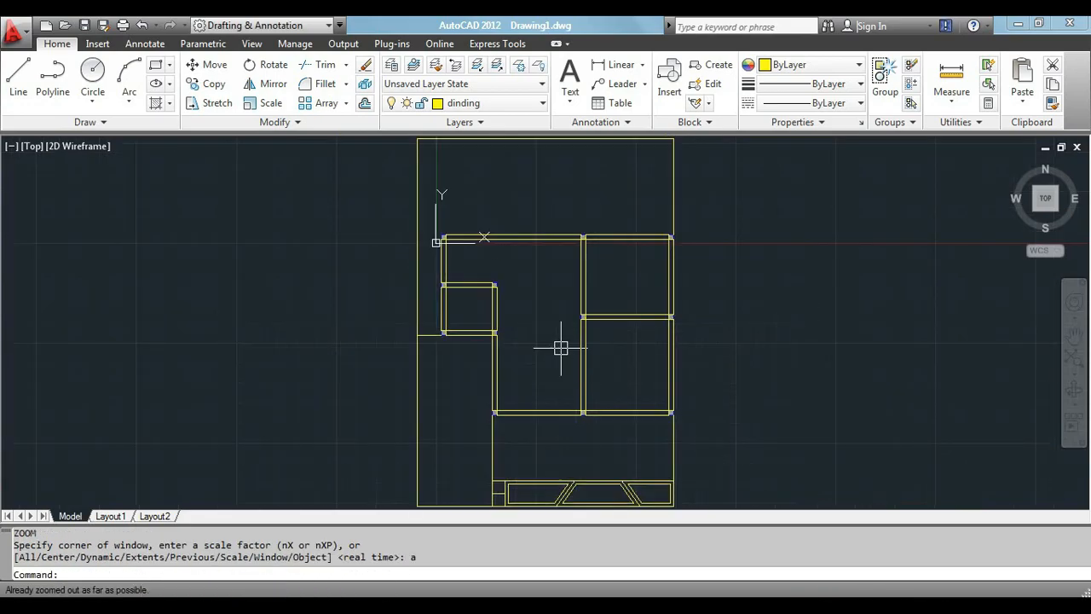
scroll(670, 199, "up", 5)
scroll(656, 213, "down", 2)
type("re")
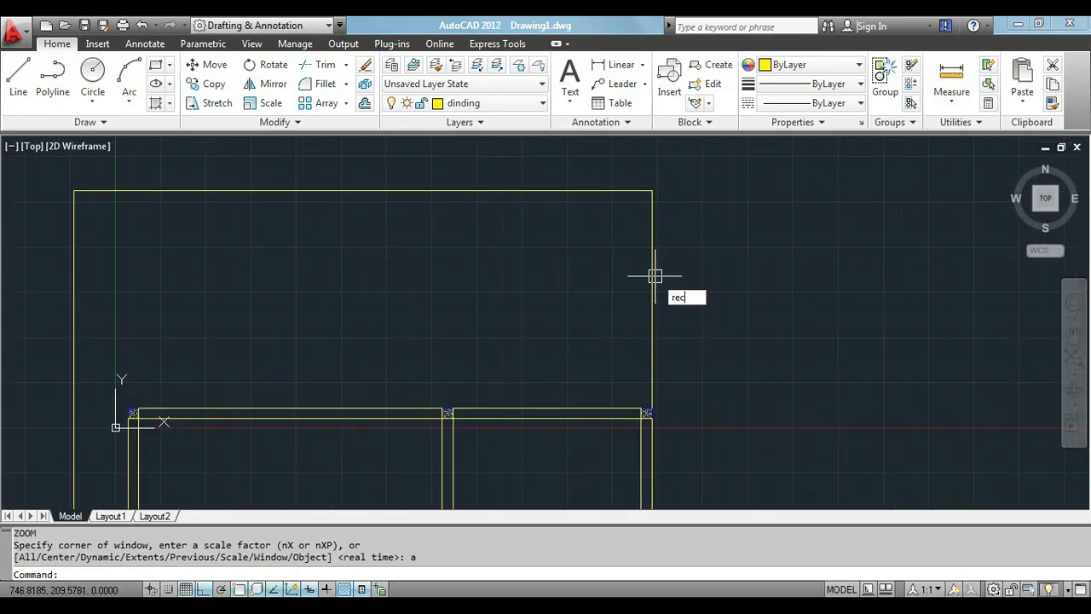
type("c")
key("Return")
left_click(653, 234)
scroll(673, 367, "up", 2)
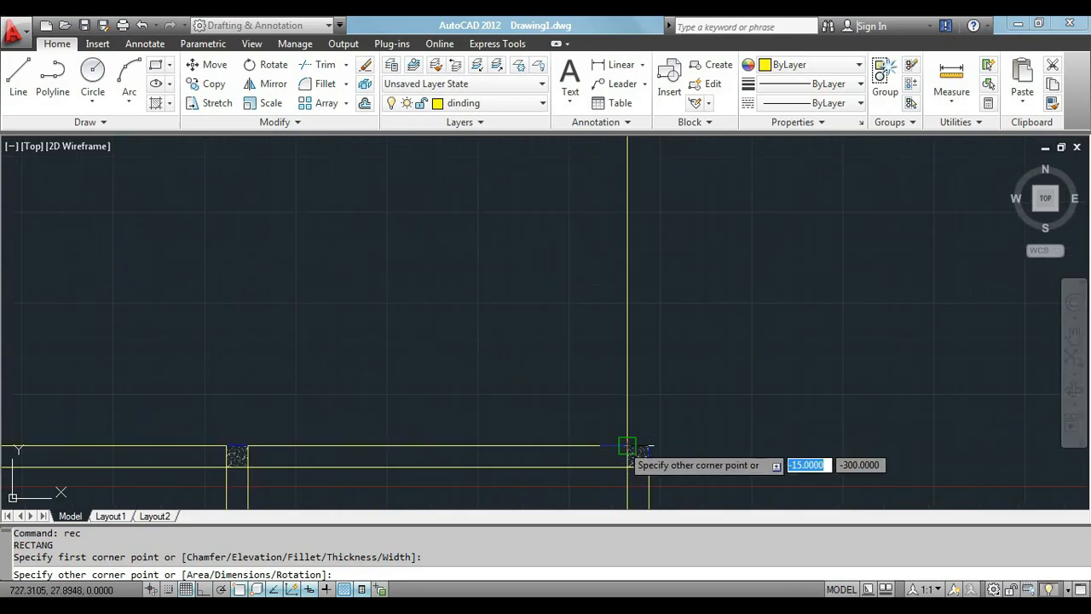
left_click(627, 445)
scroll(628, 307, "down", 4)
key("Escape")
Step: Draw a wall rectangle 15 wide and 205 long from the bottom right column down to the bottom strip along the right boundary
scroll(628, 366, "up", 3)
type("rec")
key("Return")
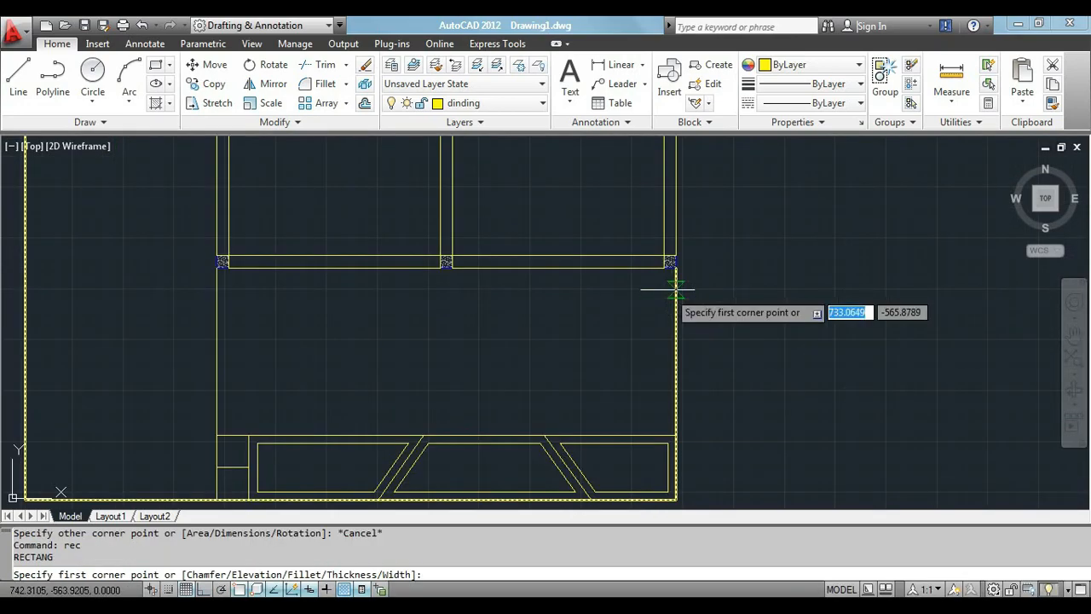
left_click(666, 262)
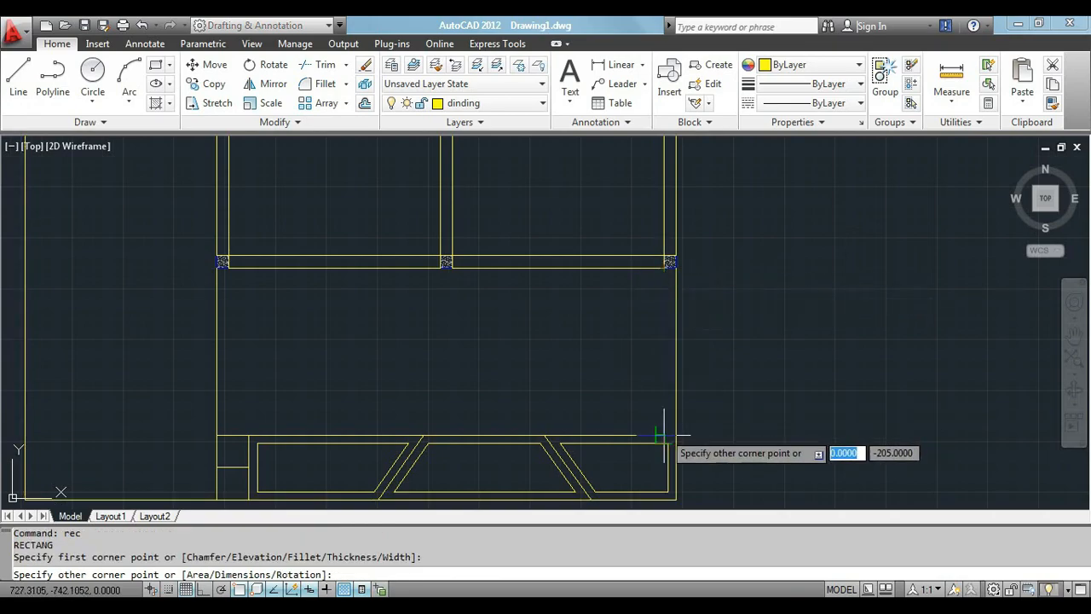
key("Escape")
type("z")
key("Return")
type("a")
key("Return")
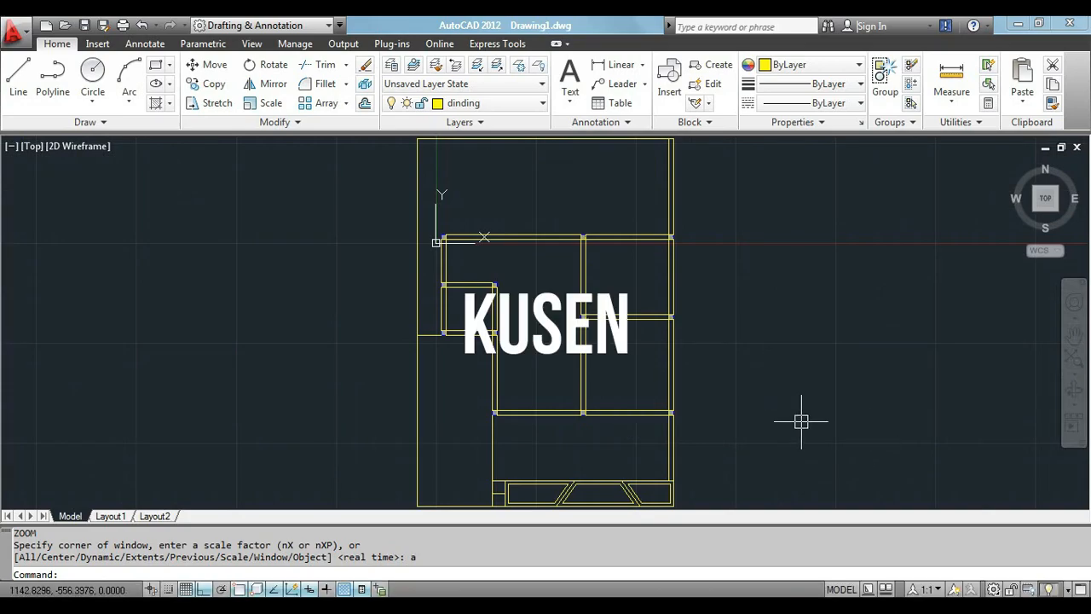
Step: Make kusen the current layer
scroll(801, 421, "up", 3)
scroll(635, 378, "up", 2)
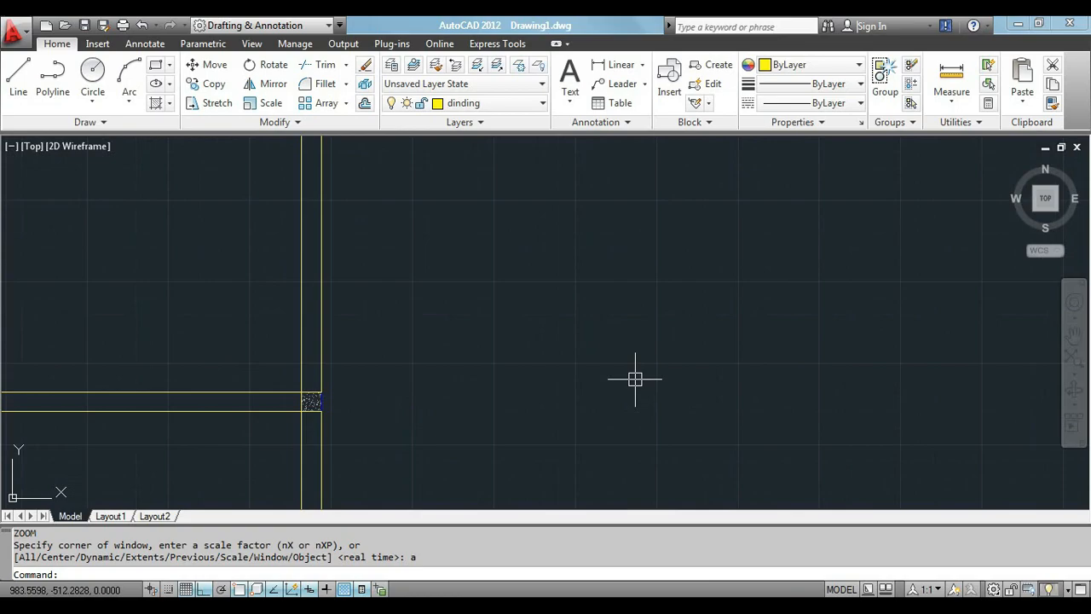
left_click(321, 256)
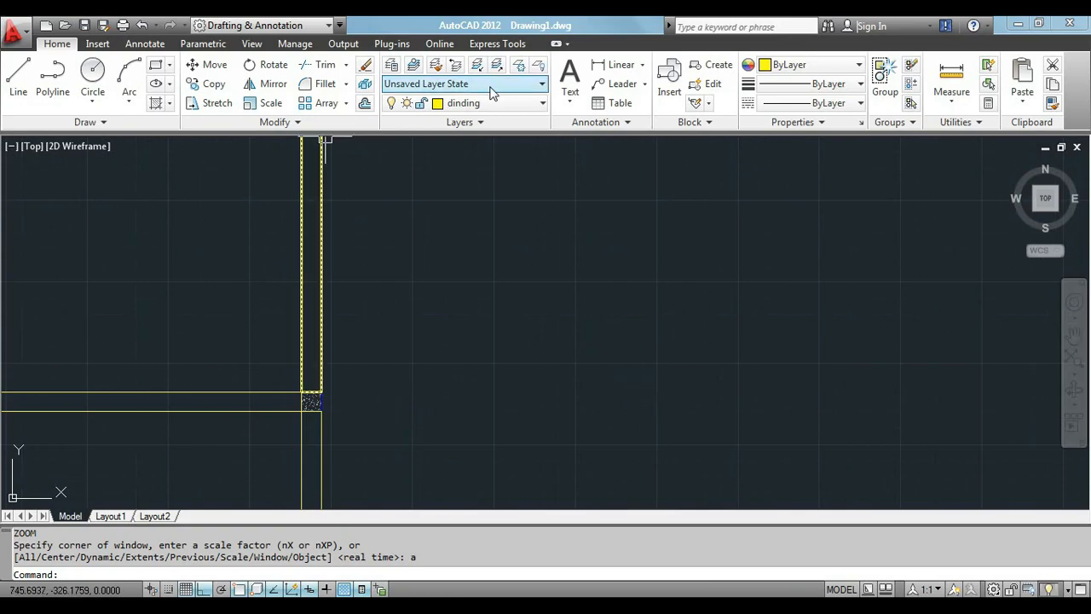
left_click(511, 102)
left_click(488, 226)
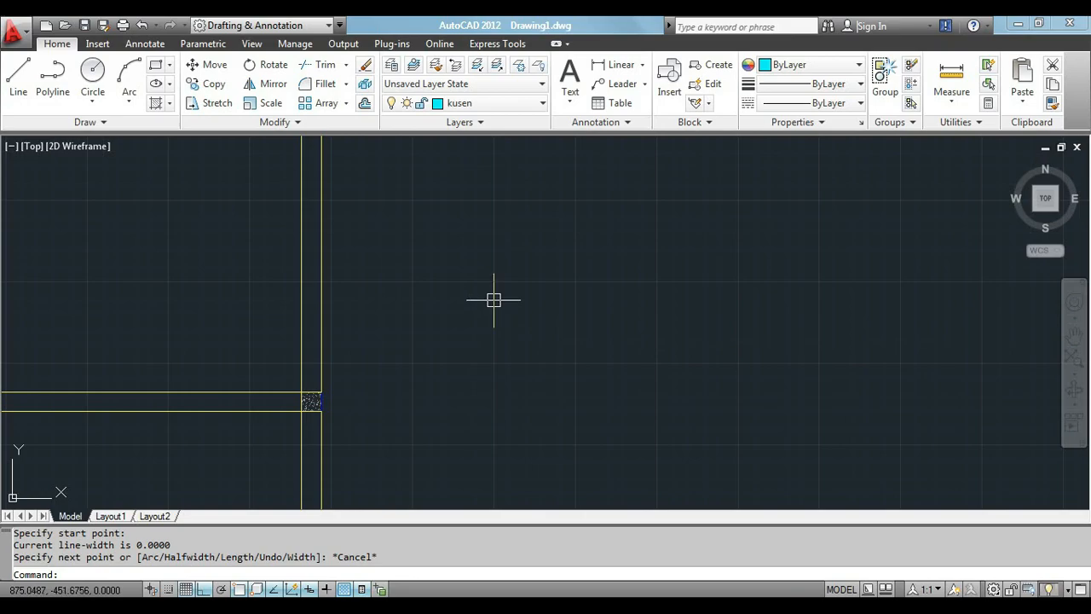
Step: Start a door frame profile polyline beside the plan with segments 15 down, 4 right and 4 up
type("pl")
key("Return")
left_click(477, 265)
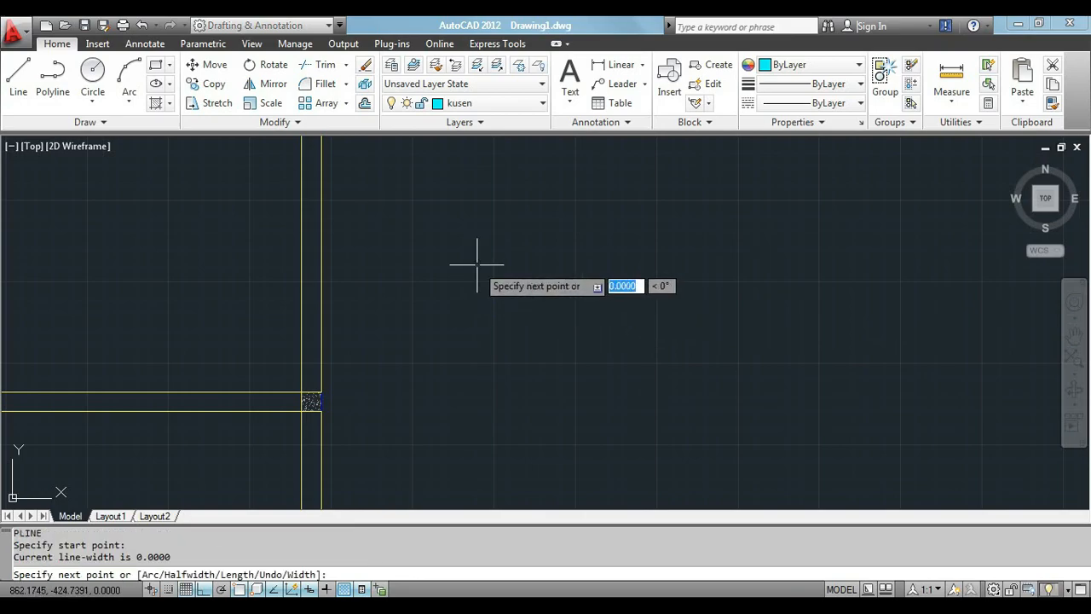
type("15")
key("Return")
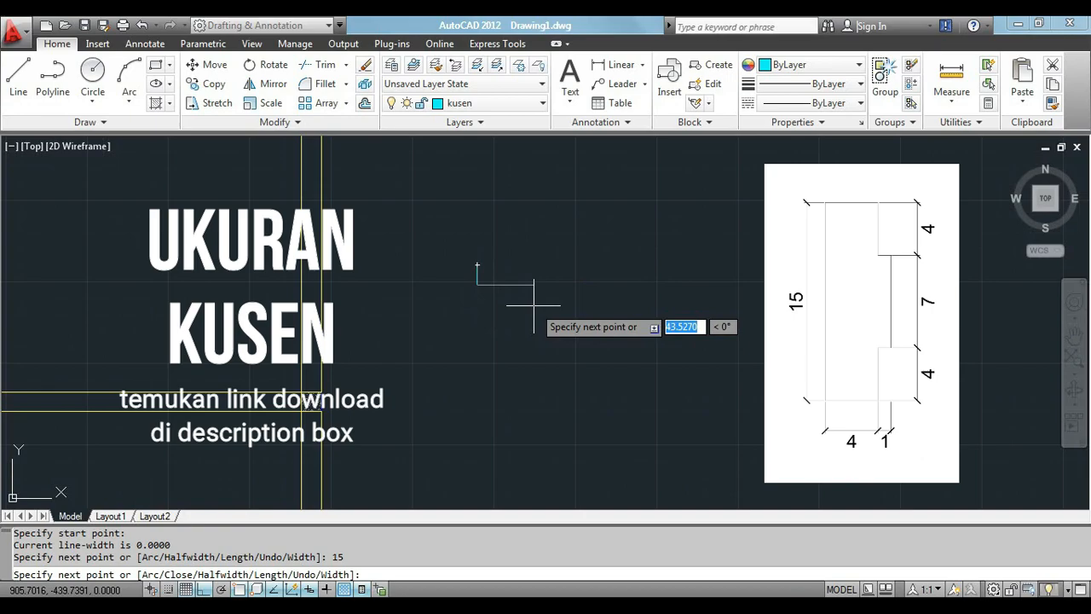
type("4")
key("Return")
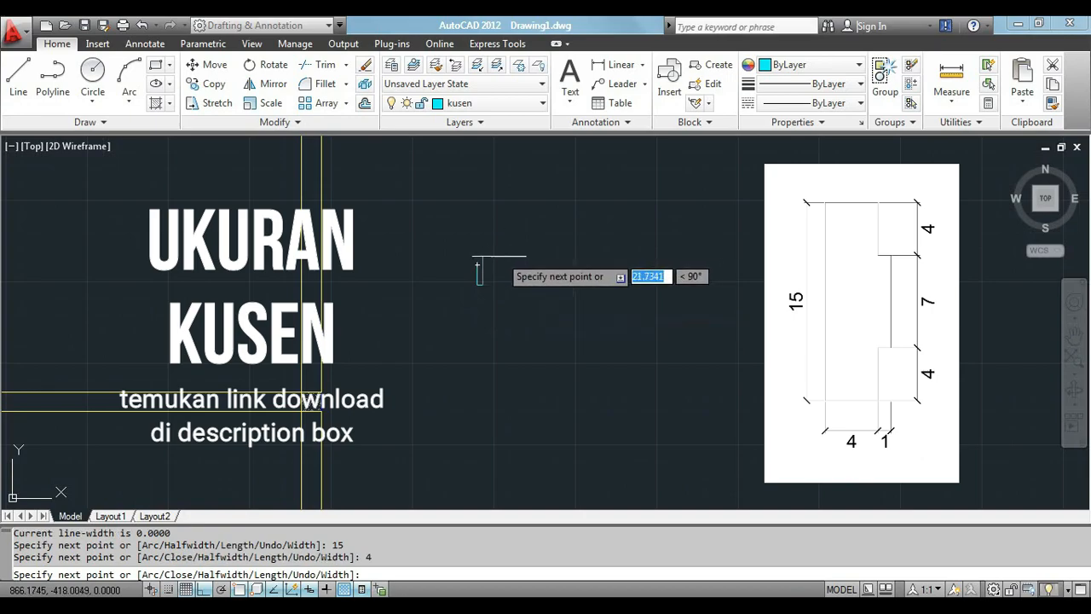
scroll(486, 281, "up", 6)
type("4")
key("Return")
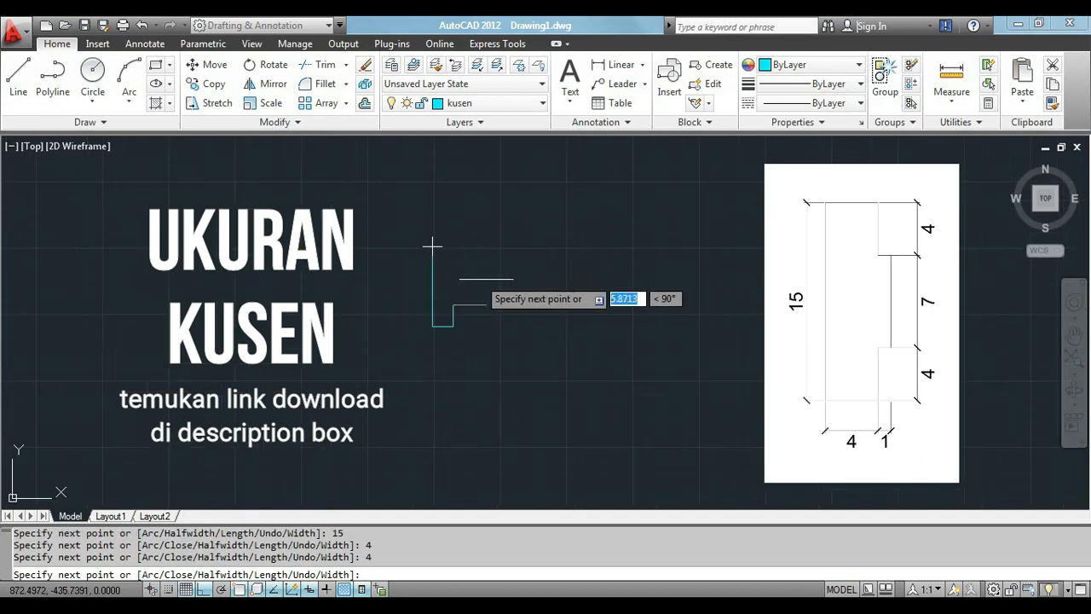
Step: Continue the frame profile with segments 1 right, 7 up, 1 left and 4 up, and close the polyline
type("1")
key("Return")
type("7")
key("Return")
type("1")
key("Return")
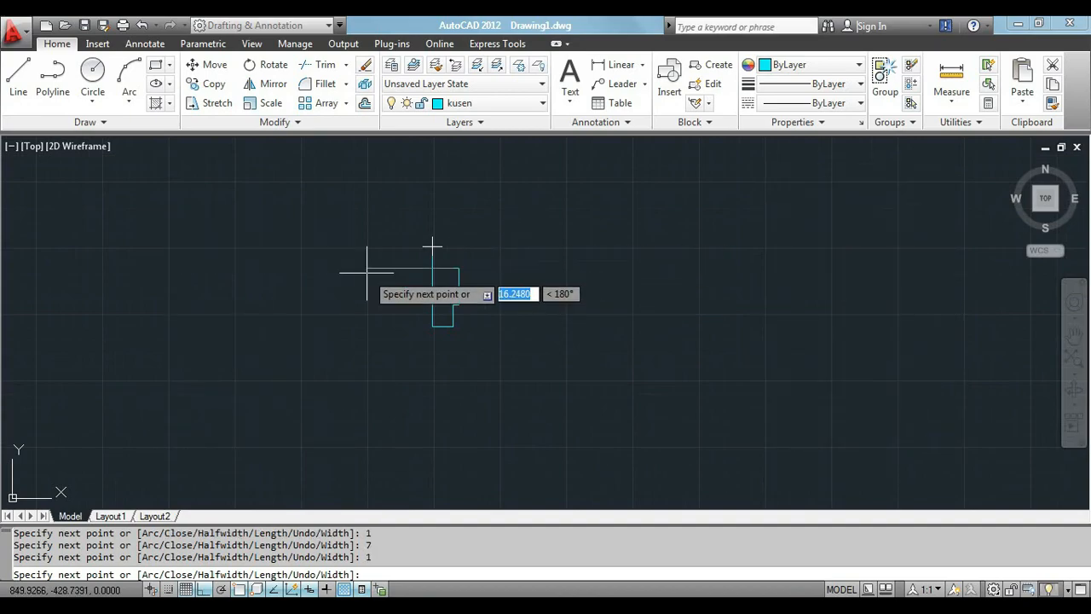
type("4")
key("Return")
type("c")
key("Return")
scroll(490, 260, "up", 3)
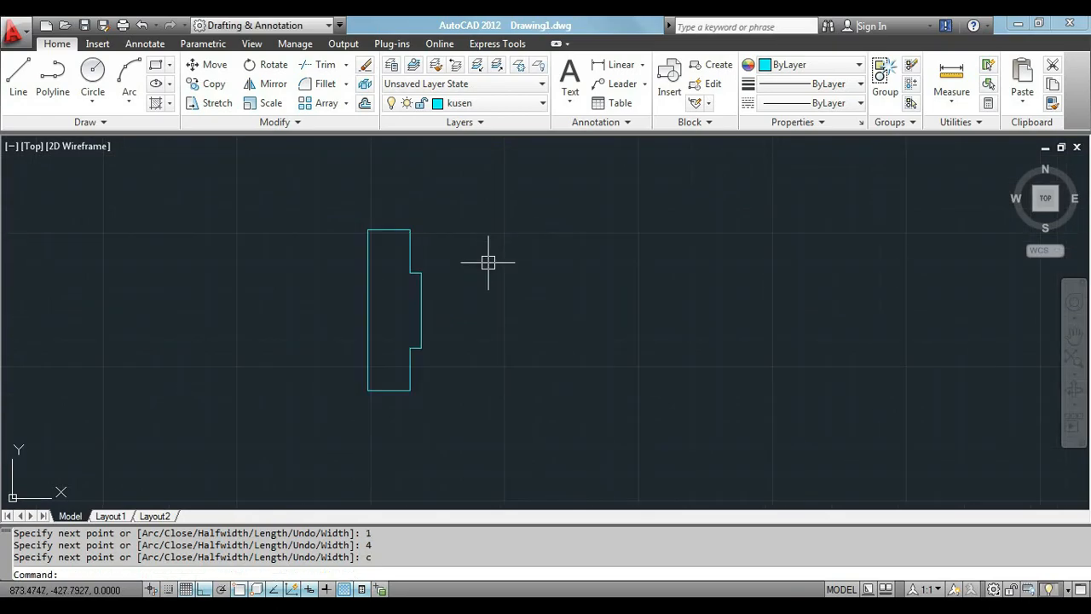
Step: Mirror the frame profile about a vertical line through its protruding edge, keeping the original
left_click(419, 274)
type("mi")
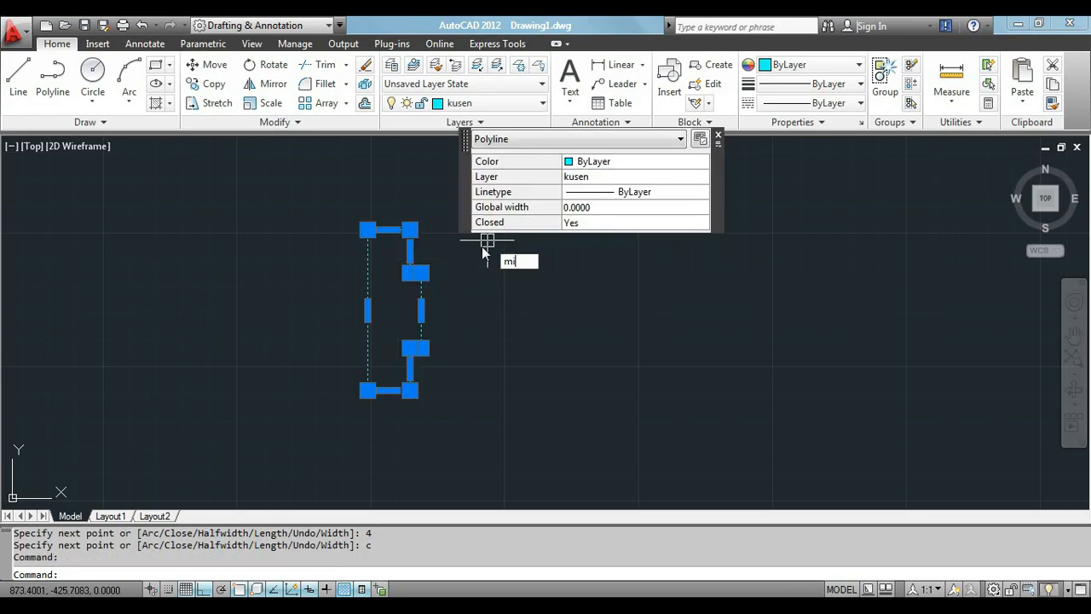
key("Return")
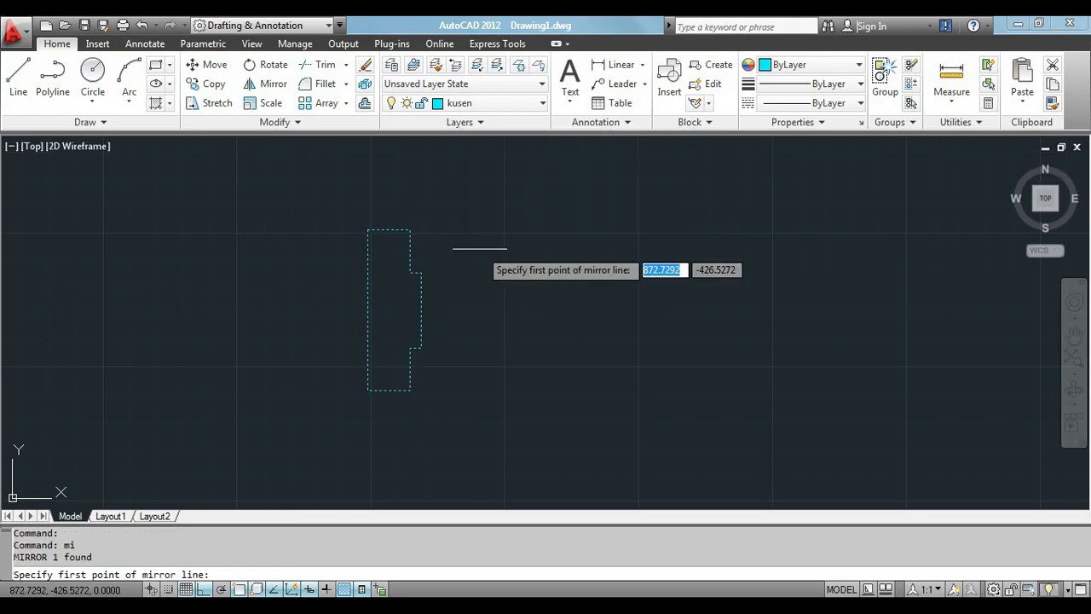
left_click(419, 273)
left_click(421, 426)
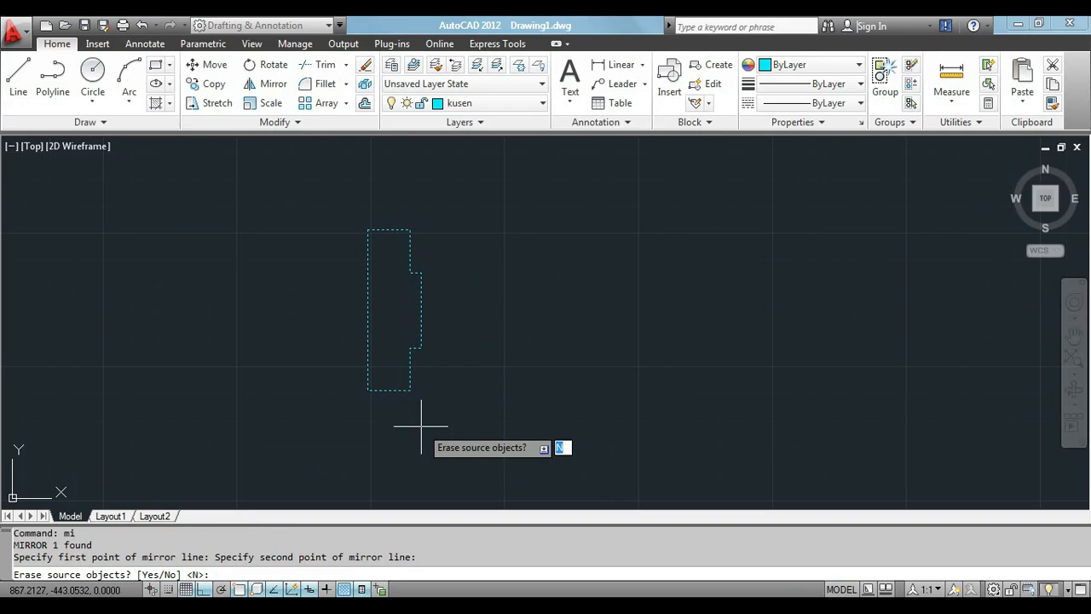
key("Return")
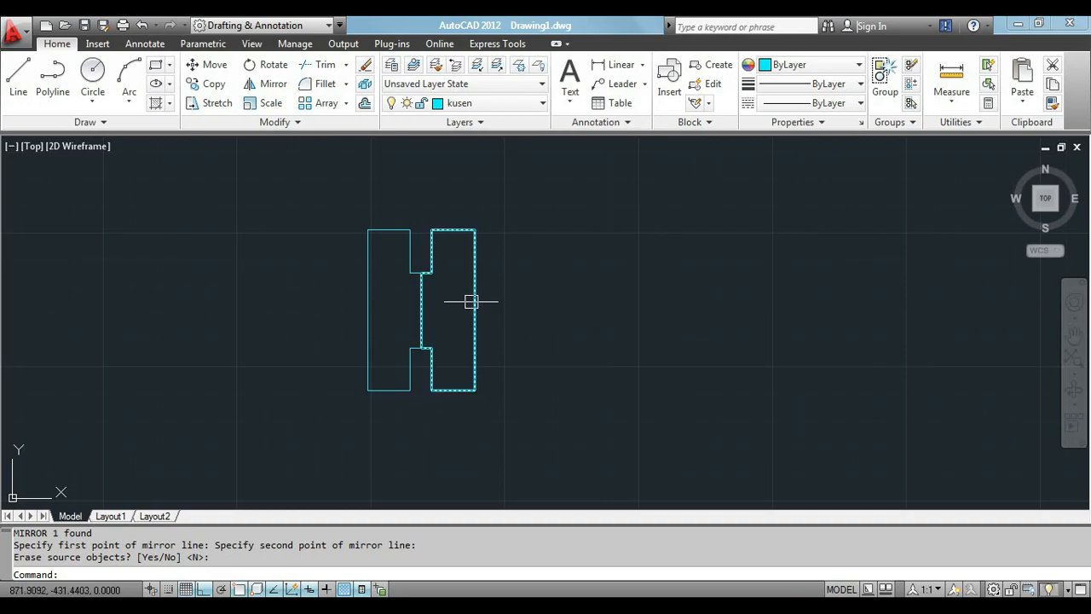
type("mi")
key("Return")
left_click(539, 274)
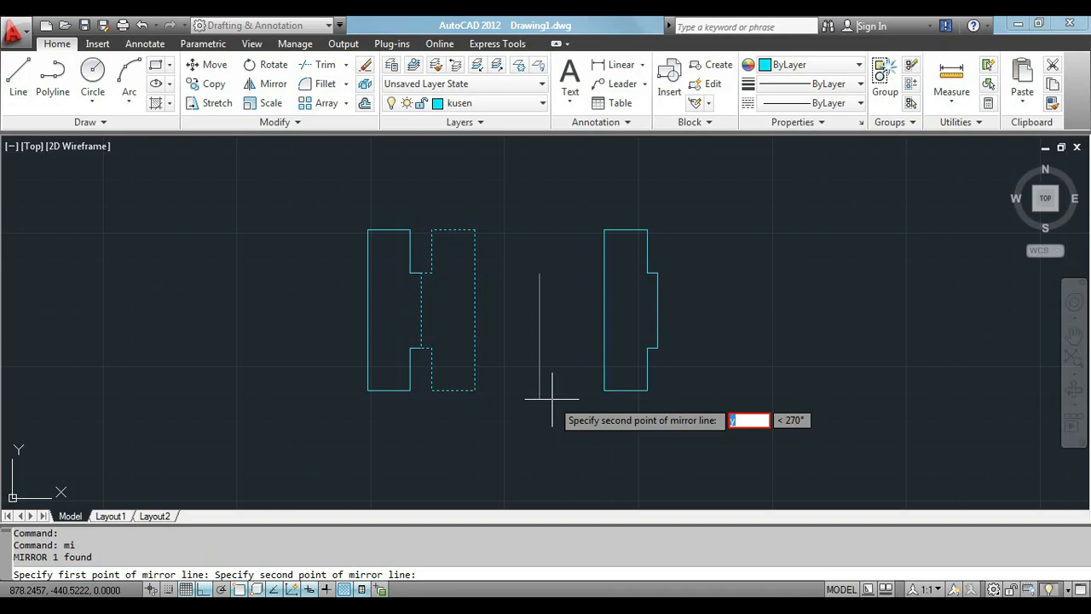
key("Escape")
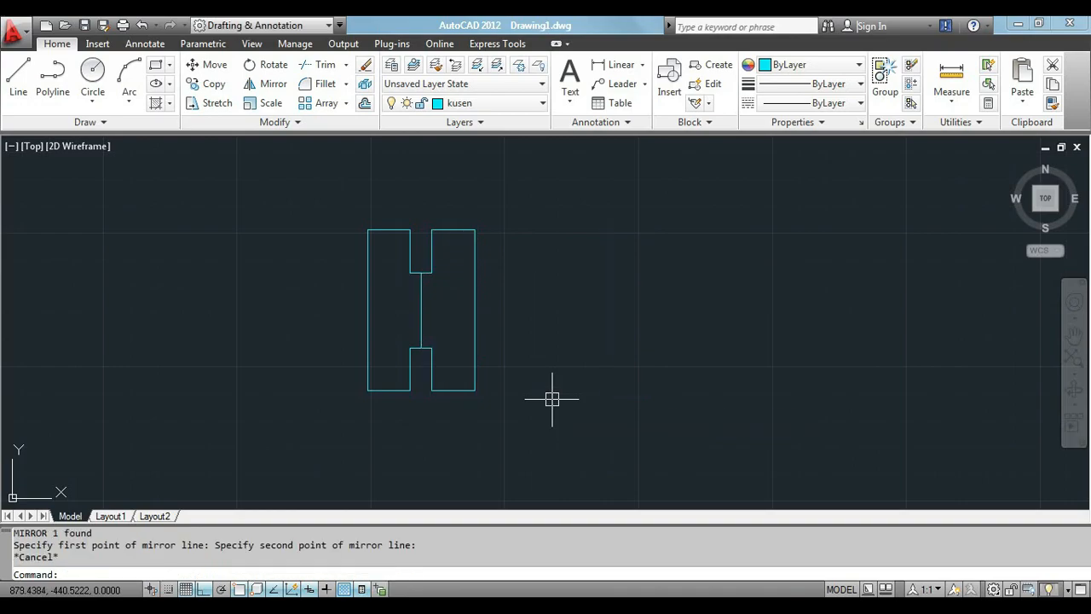
Step: Move the mirrored frame profile 90 horizontally away from the original to form the door opening
left_click(474, 255)
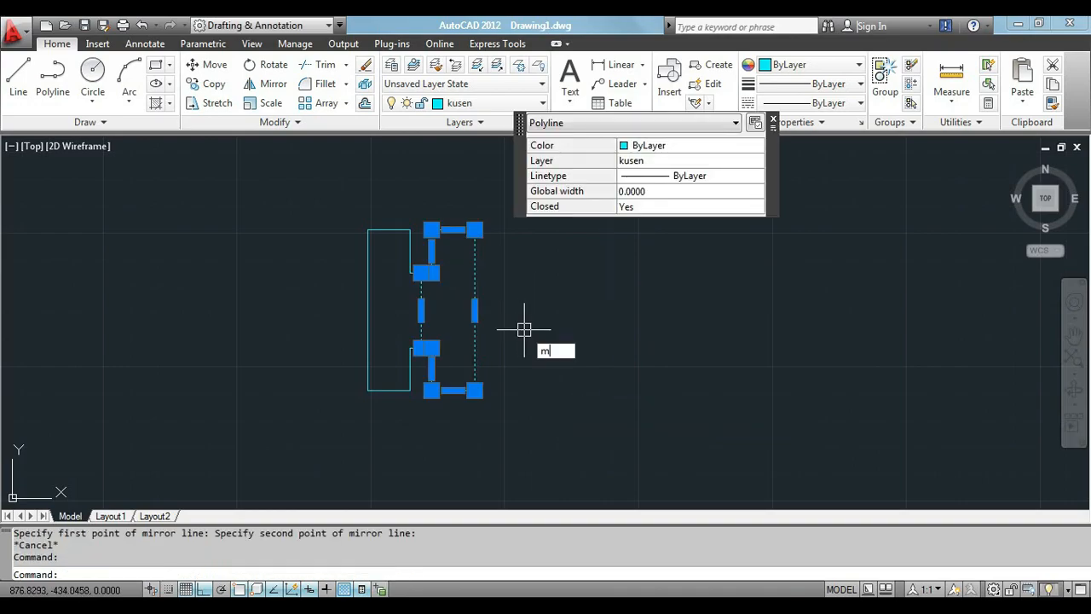
key("Return")
left_click(521, 330)
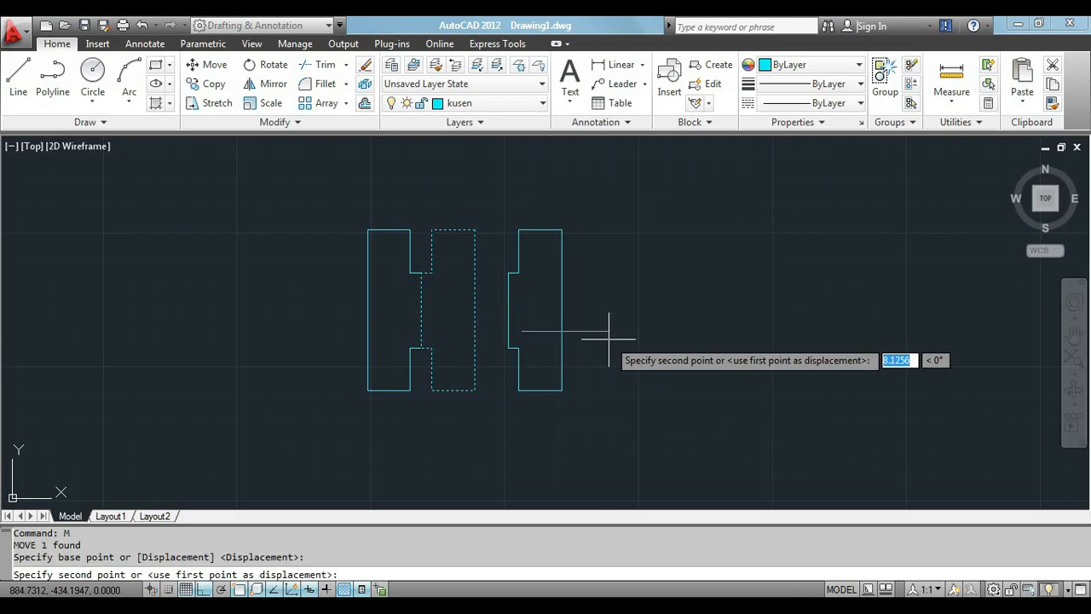
key("Return")
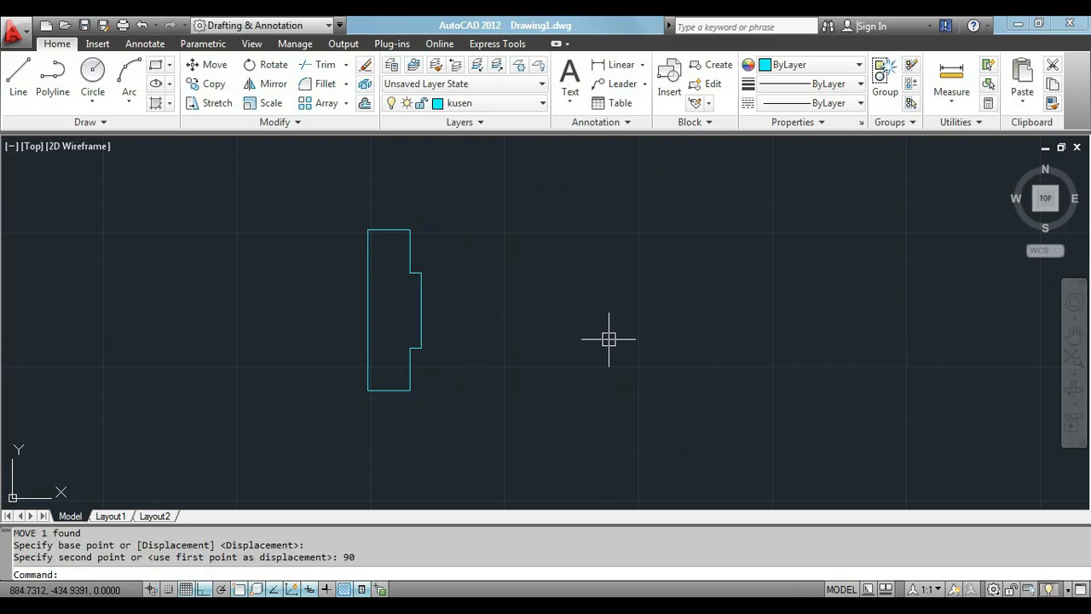
scroll(608, 339, "down", 6)
scroll(522, 351, "up", 5)
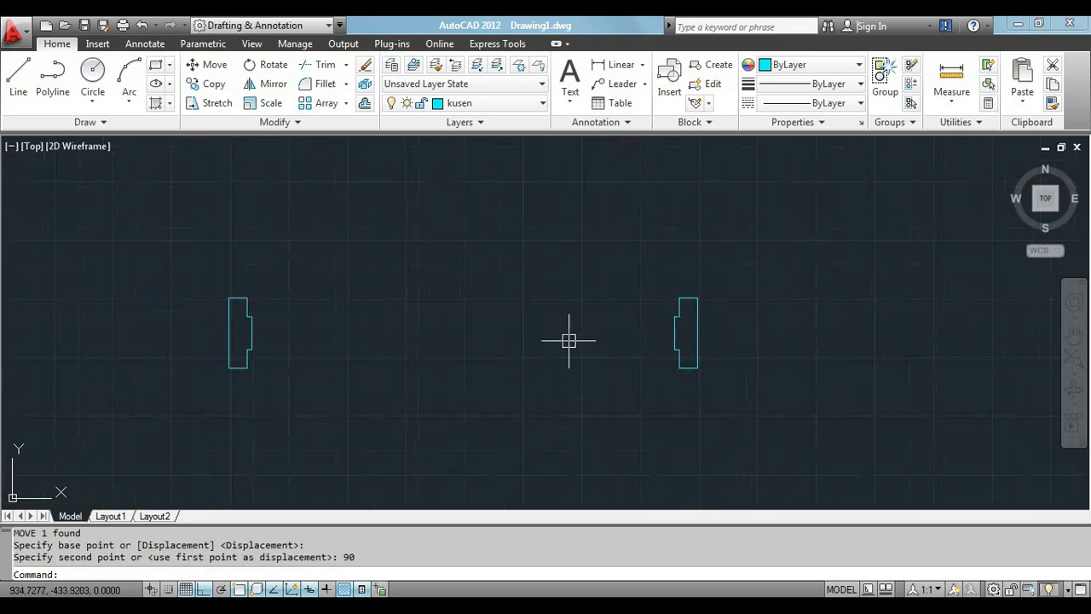
scroll(652, 331, "down", 2)
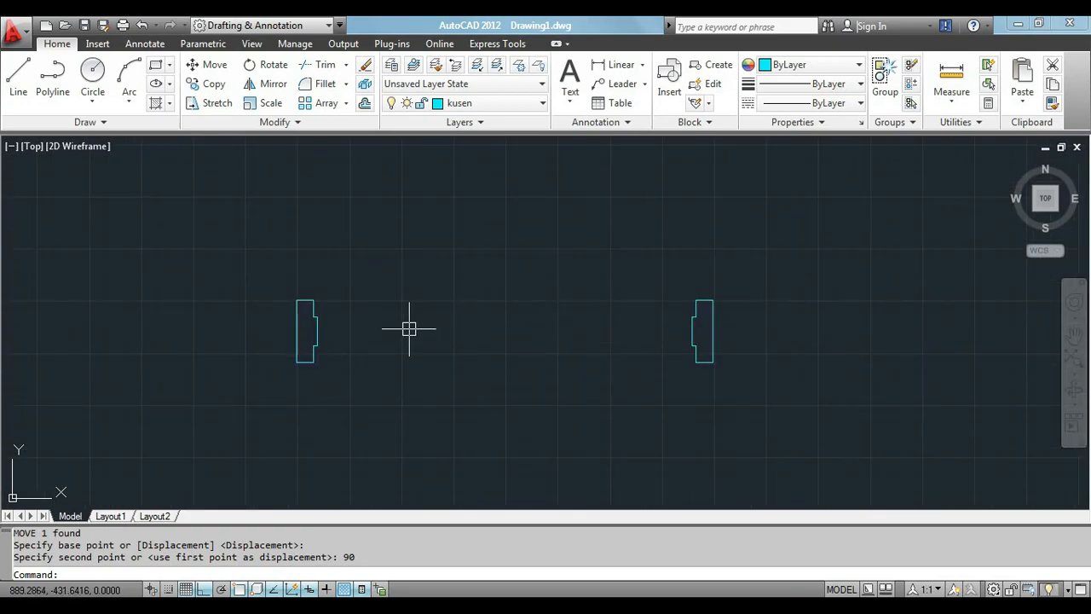
Step: Draw the door leaf rectangle from the left frame's top inner corner to the right frame's rebate corner
type("c")
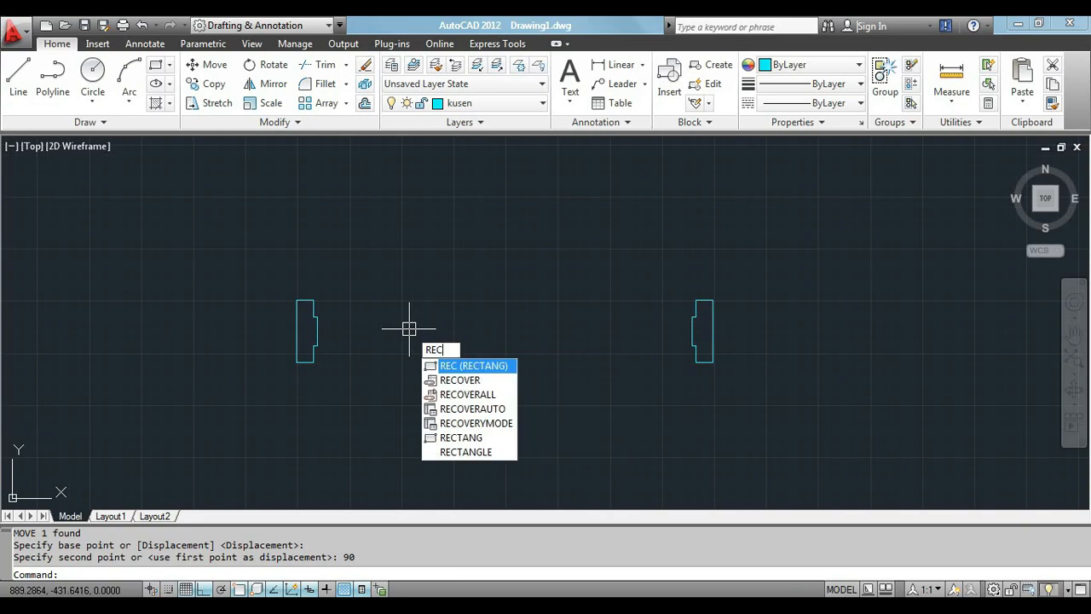
key("Return")
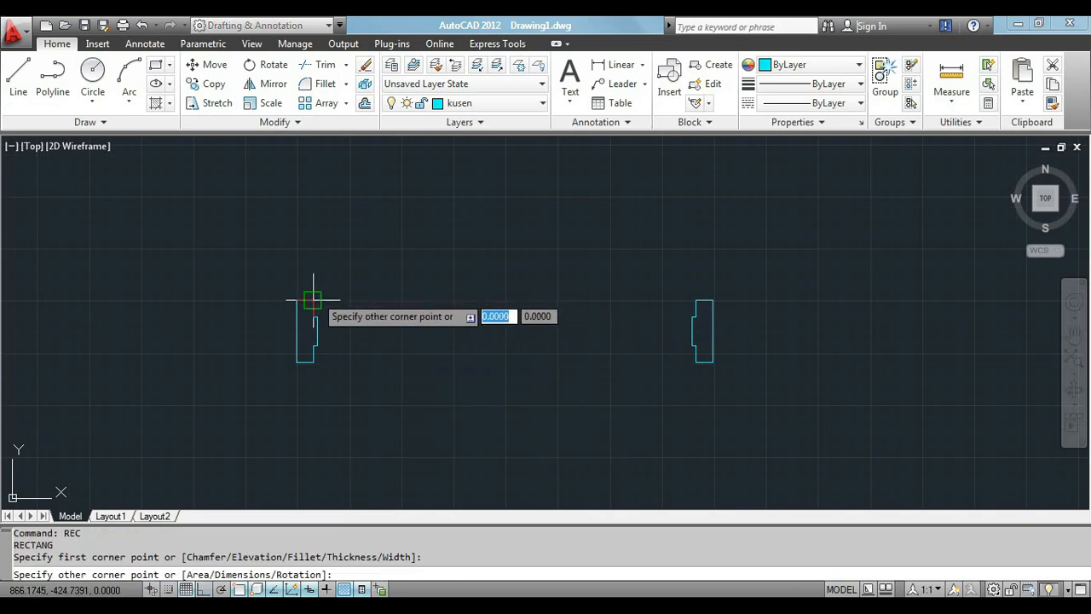
scroll(695, 321, "up", 3)
left_click(694, 312)
Step: Rotate the door leaf rectangle about its corner at the right frame so it stands upright above that frame
left_click(661, 295)
left_click(597, 358)
type("r")
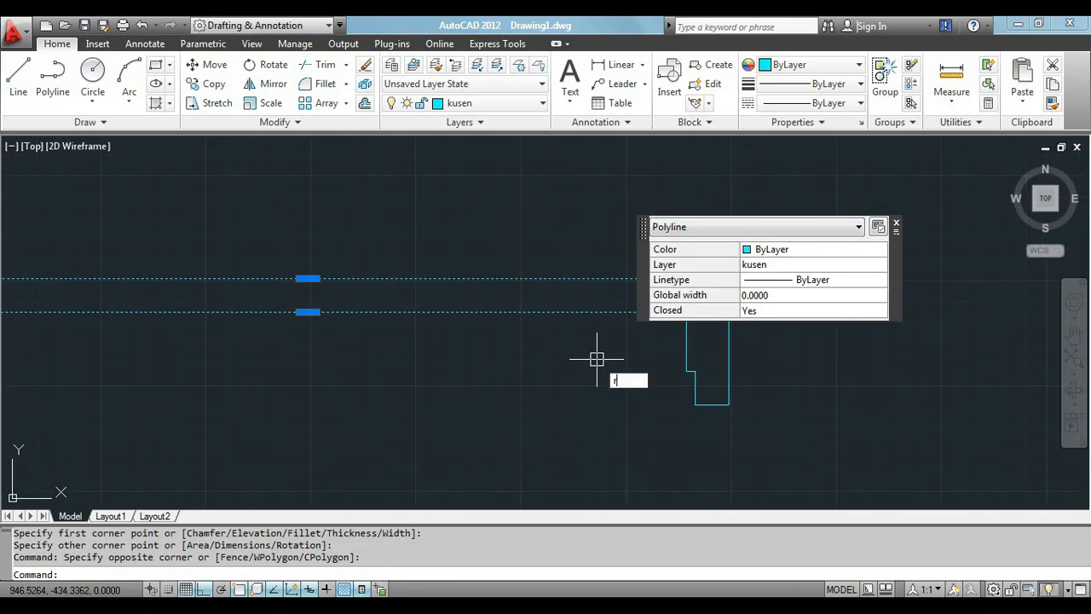
type("o")
key("Return")
left_click(694, 278)
left_click(685, 466)
scroll(629, 395, "down", 2)
scroll(630, 394, "down", 4)
Step: Draw the door swing as a three-point arc from the leaf's top corner to the left frame's rebate
type("a")
key("Return")
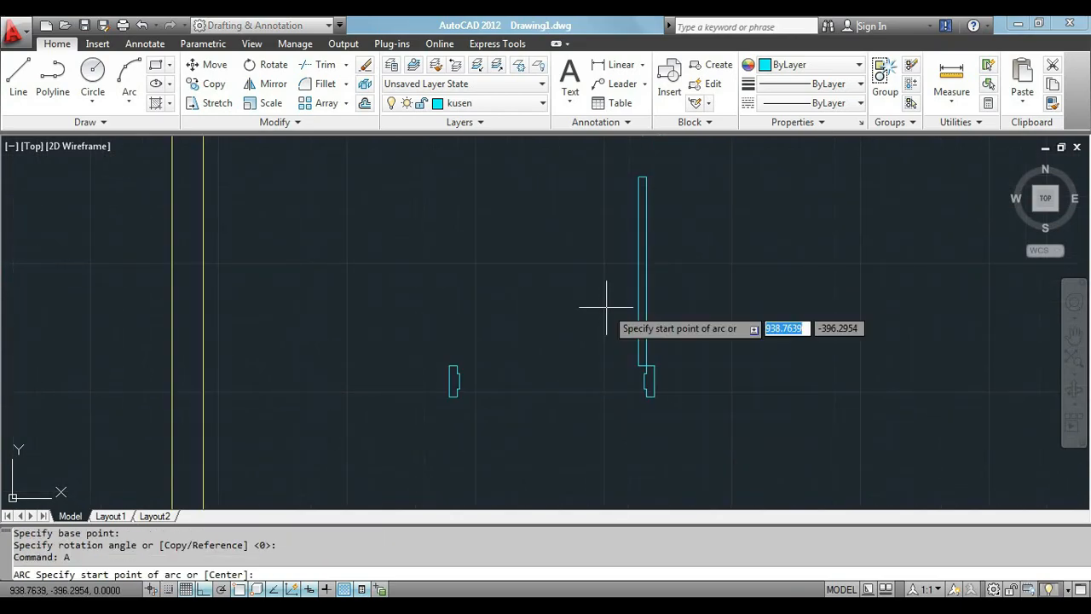
left_click(637, 176)
scroll(448, 366, "up", 3)
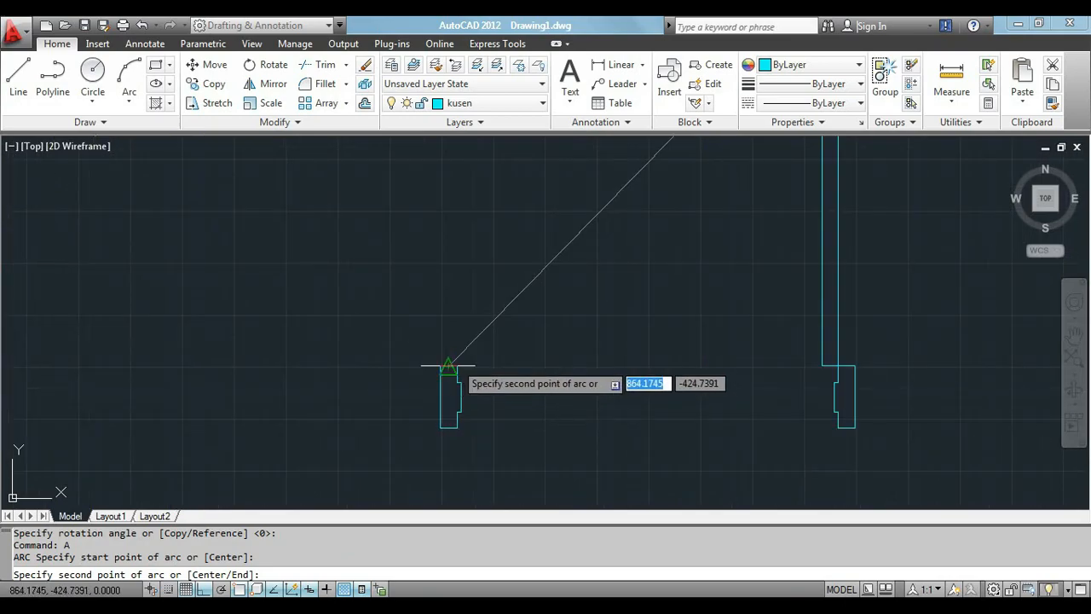
left_click(463, 360)
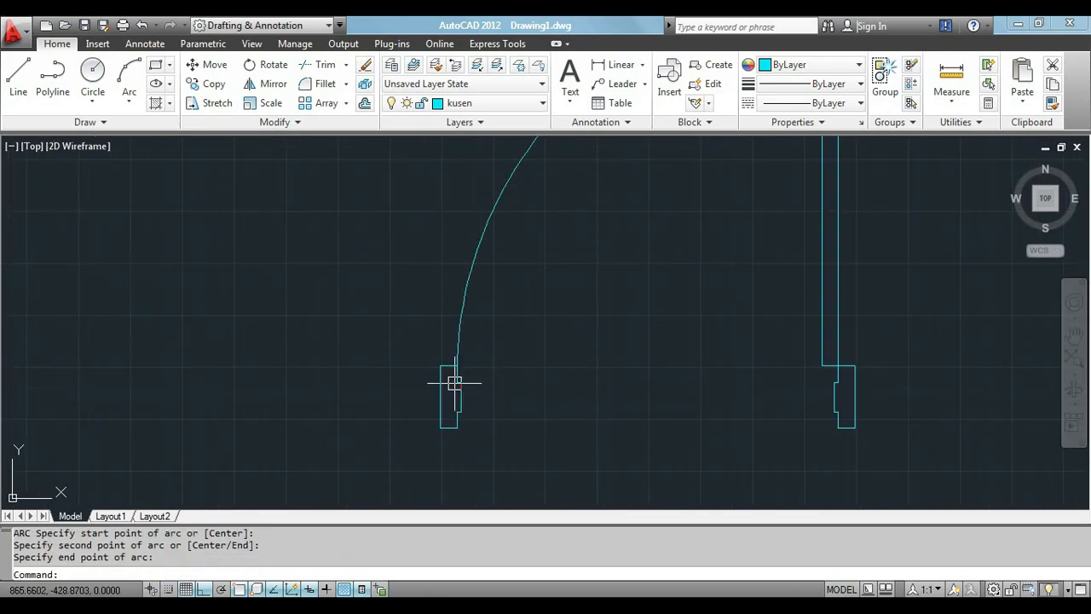
left_click(453, 381)
scroll(460, 388, "down", 5)
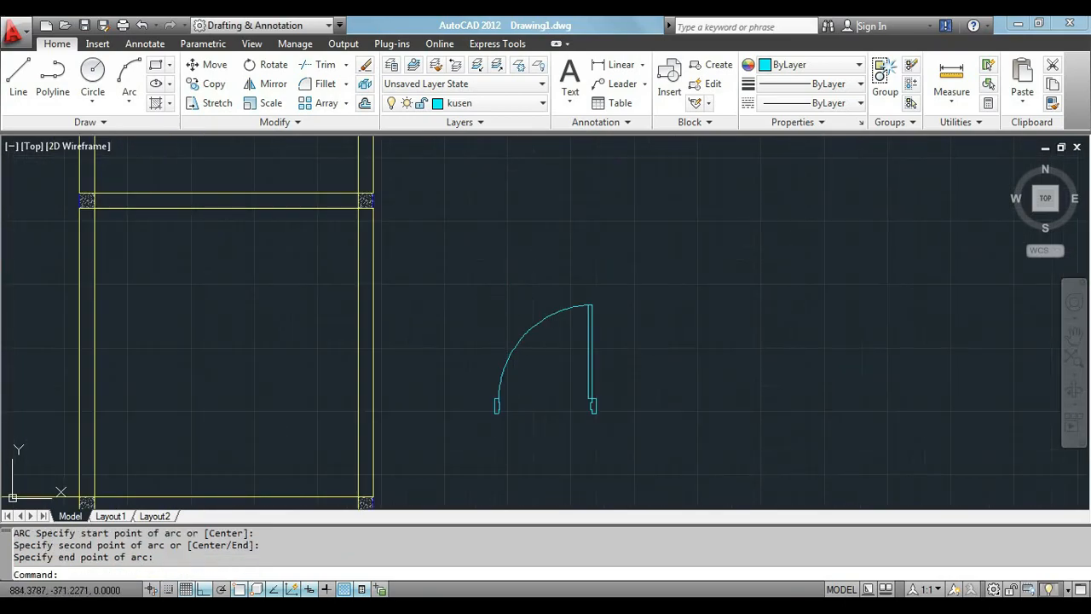
Step: Assign the door swing arc to the arsir layer
left_click(524, 335)
left_click(459, 102)
left_click(450, 139)
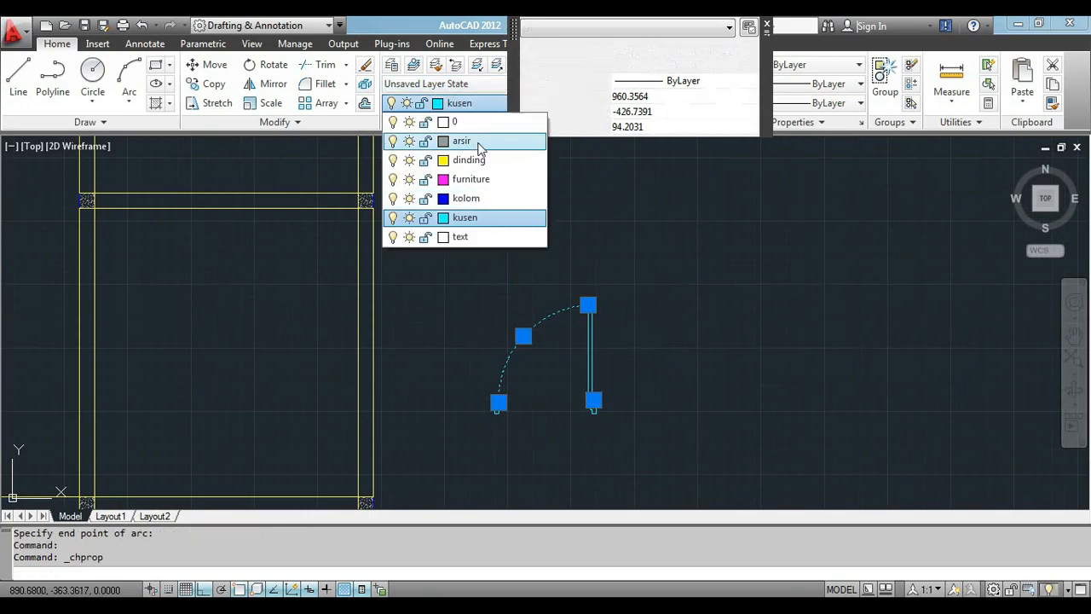
key("Escape")
scroll(541, 386, "up", 2)
scroll(541, 386, "up", 2)
scroll(541, 386, "down", 3)
left_click(599, 283)
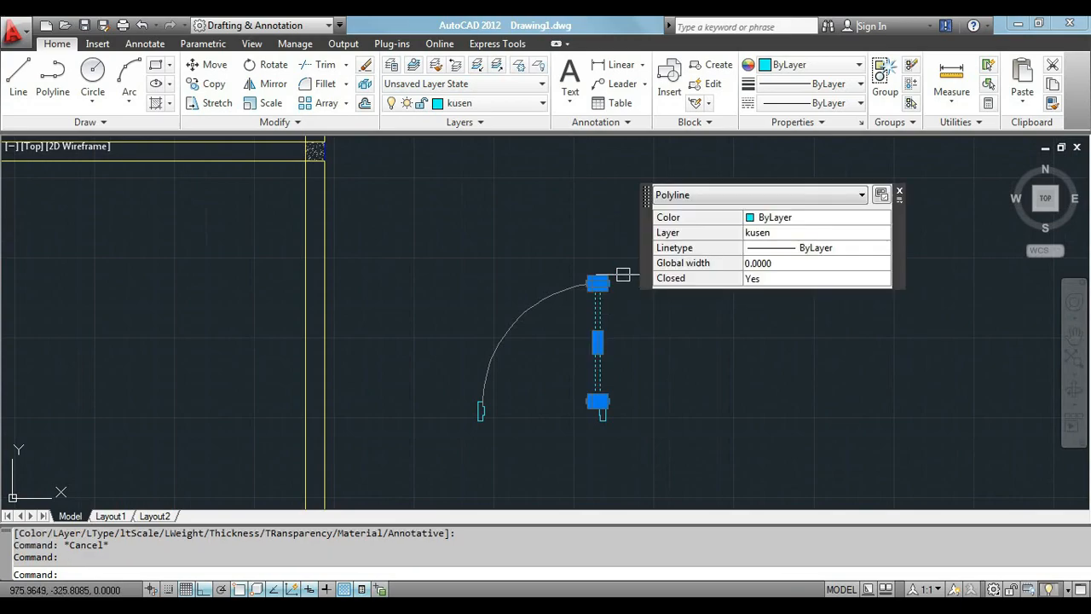
key("Escape")
Step: Copy the complete door, with both frames, leaf and swing arc, to the empty area on its right
left_click(628, 253)
left_click(394, 469)
type("c")
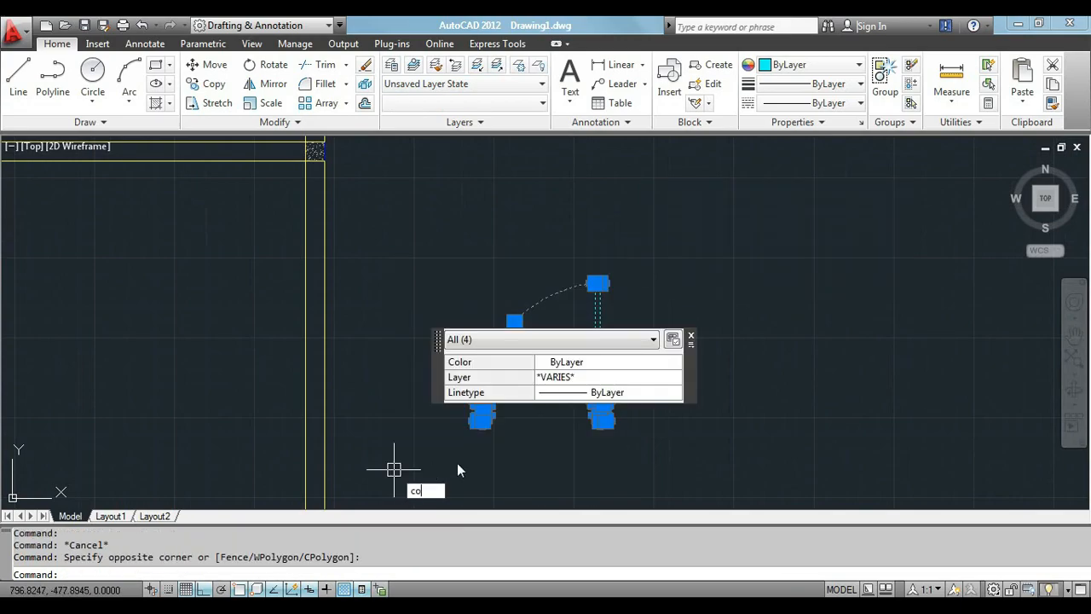
type("o")
key("Return")
left_click(504, 441)
left_click(737, 444)
key("Escape")
Step: Stretch the right side of the copied door inward by 10 to narrow the opening
type("s")
key("Return")
left_click(885, 244)
left_click(791, 474)
key("Return")
left_click(797, 226)
type("10")
key("Return")
Step: Stretch the top of the copied door's leaf and arc downward by 10
key("Return")
left_click(857, 241)
left_click(655, 339)
key("Return")
left_click(682, 253)
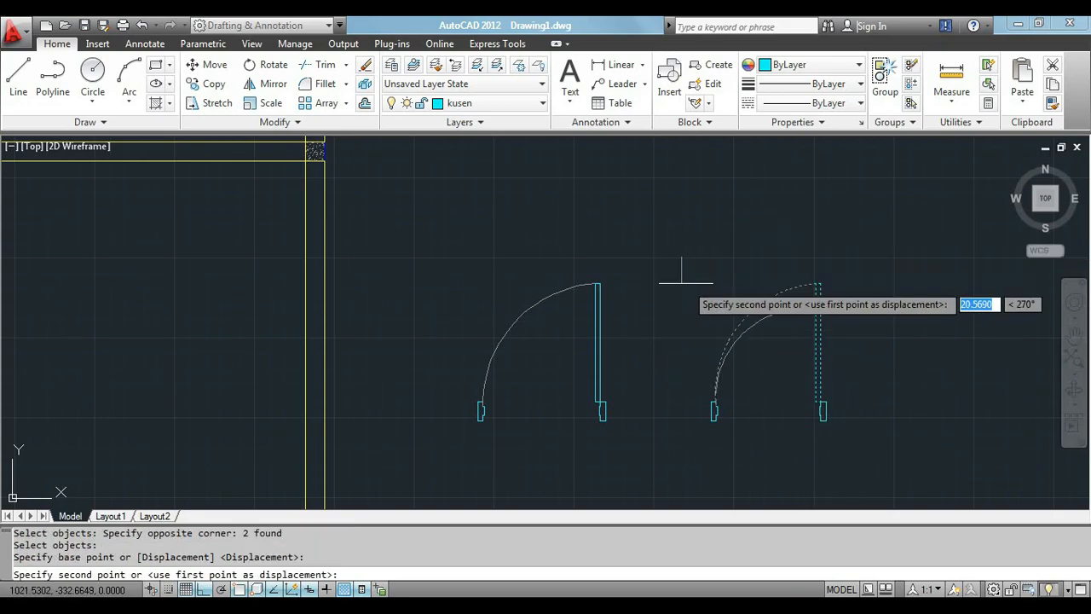
type("10")
key("Return")
Step: Erase the copied door's distorted swing arc and redraw it from the leaf's top corner to the left frame
left_click(750, 317)
key("Delete")
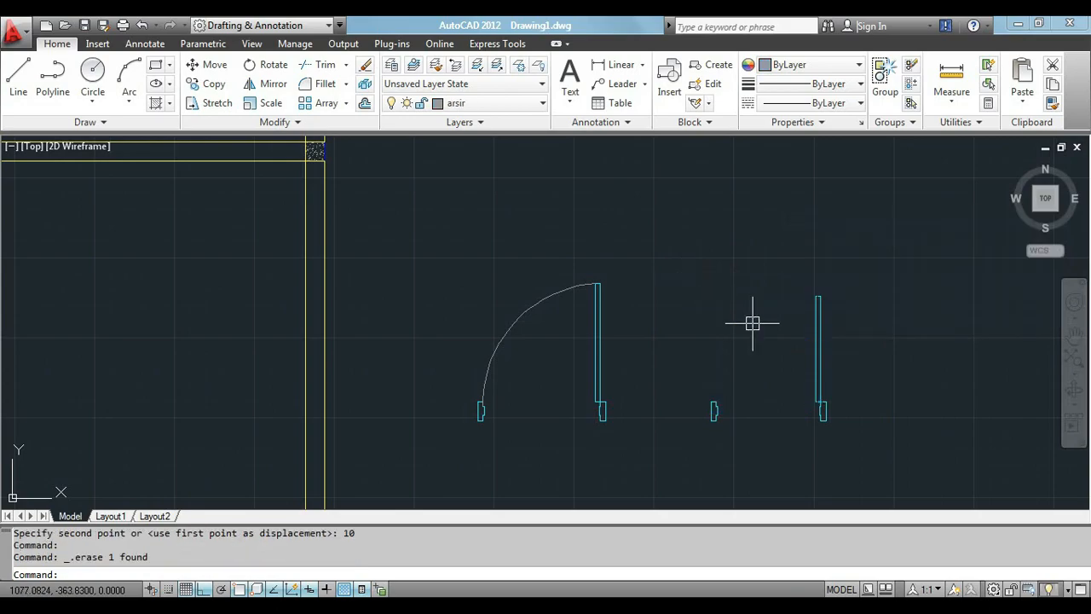
type("a")
key("Return")
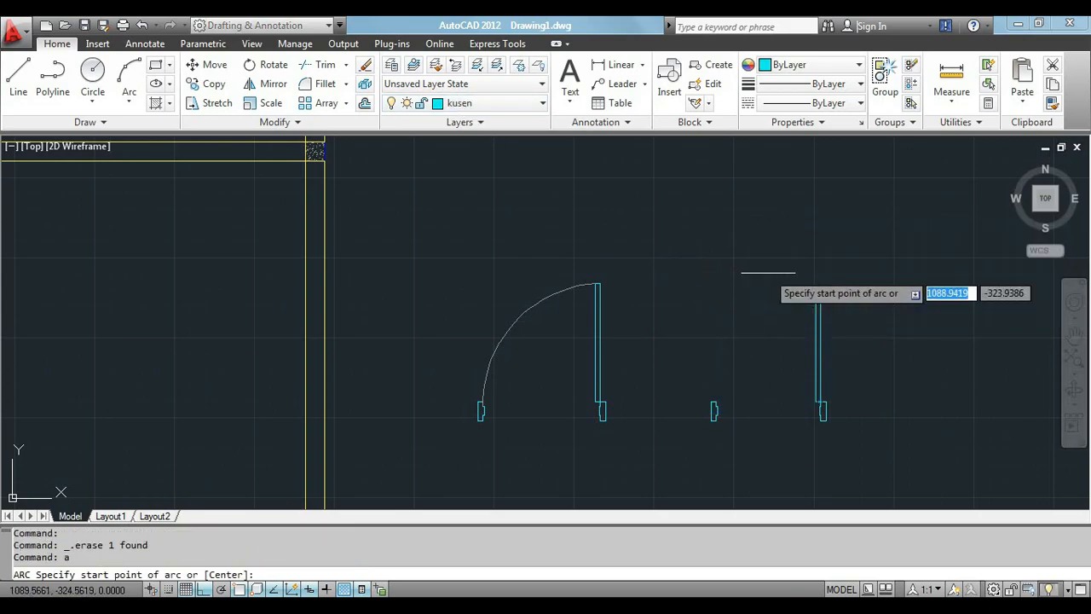
scroll(816, 296, "up", 3)
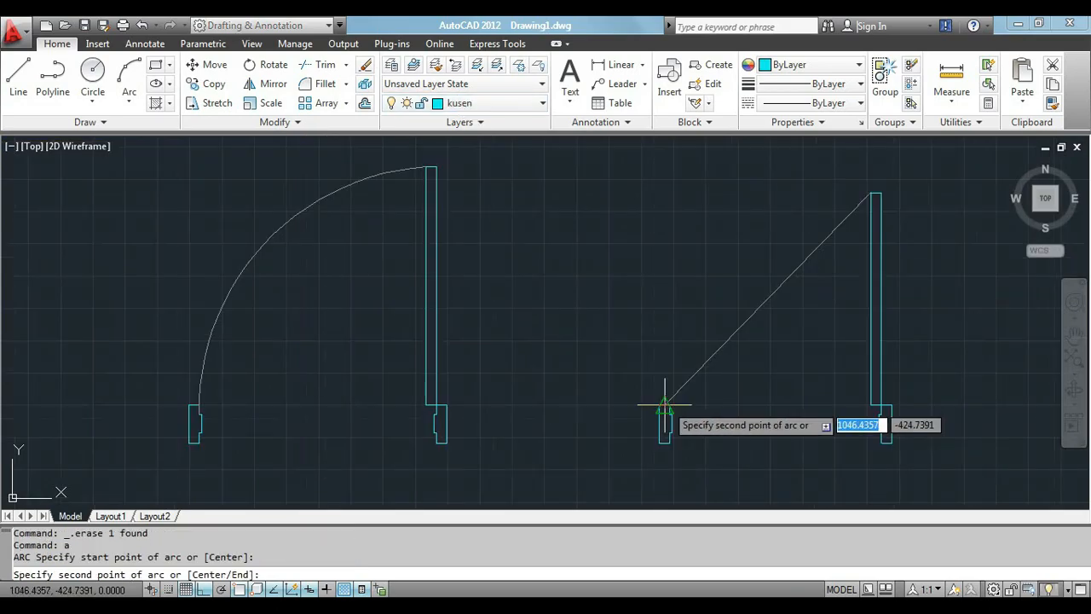
scroll(672, 404, "up", 3)
left_click(658, 404)
left_click(657, 435)
scroll(544, 359, "down", 2)
scroll(543, 360, "down", 2)
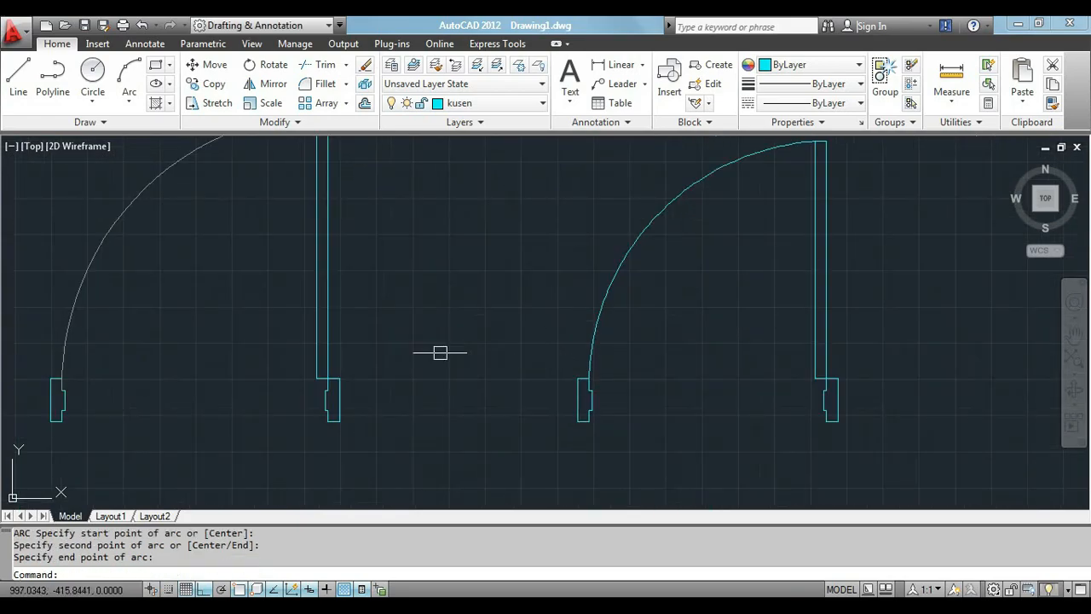
Step: Copy the second, narrower door to its right to start a third door
scroll(440, 352, "down", 2)
left_click(455, 427)
type("co")
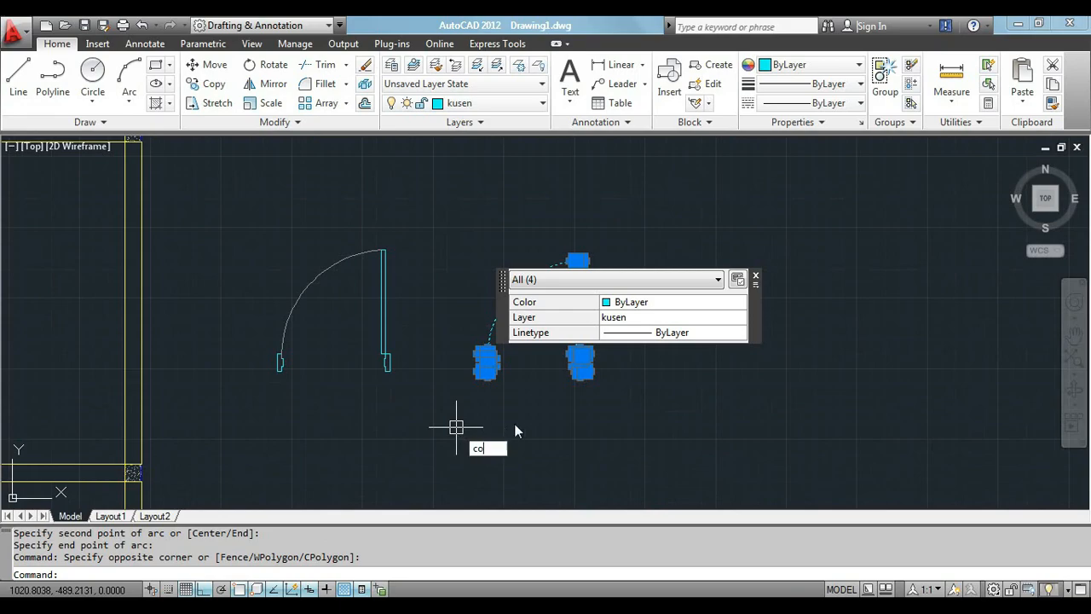
key("Return")
left_click(545, 417)
left_click(723, 418)
key("Escape")
Step: Stretch the right side of the third door inward by 10
type("s")
key("Return")
left_click(796, 208)
left_click(745, 383)
key("Return")
left_click(758, 426)
type("10")
key("Return")
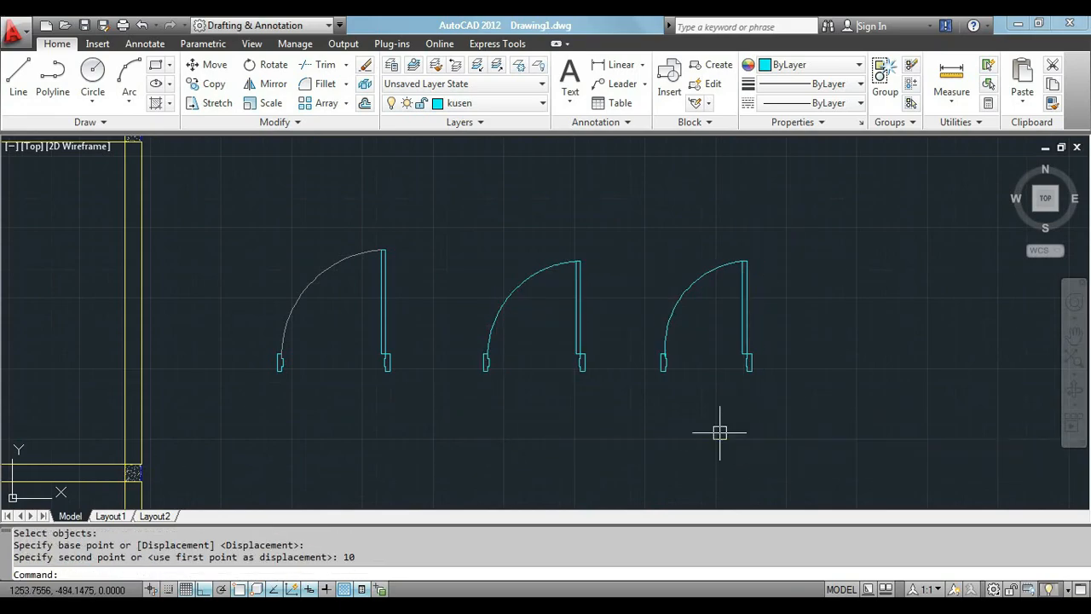
Step: Stretch the top of the third door's leaf and arc downward by 10
key("Return")
left_click(779, 219)
left_click(672, 294)
key("Return")
left_click(634, 219)
type("10")
key("Return")
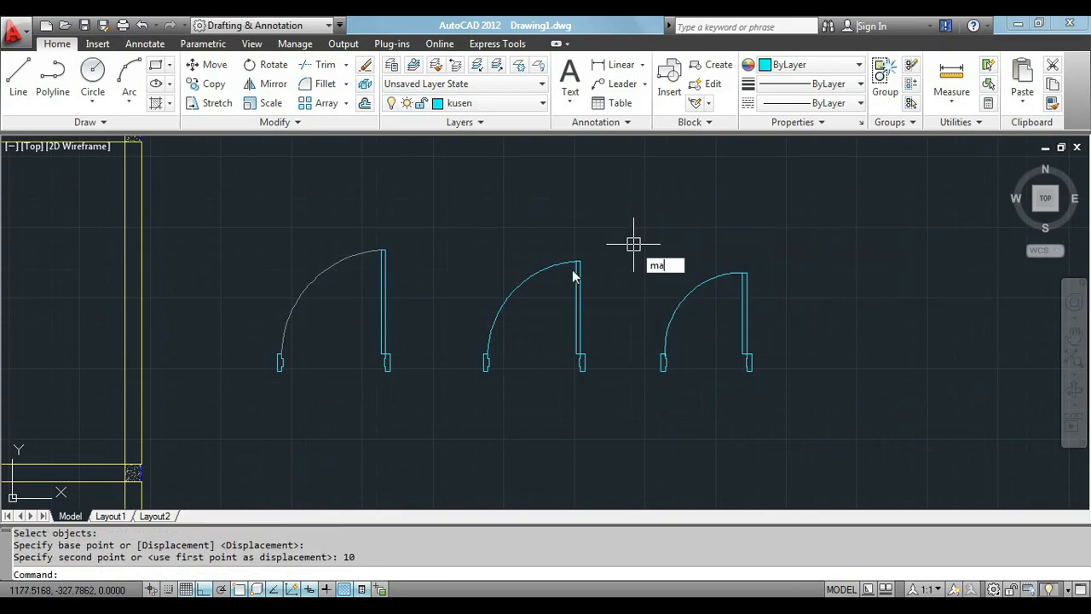
type("ma")
key("Return")
key("Escape")
Step: Erase the third door's swing arc and redraw it from the leaf's top corner to the left frame's rebate
left_click(681, 298)
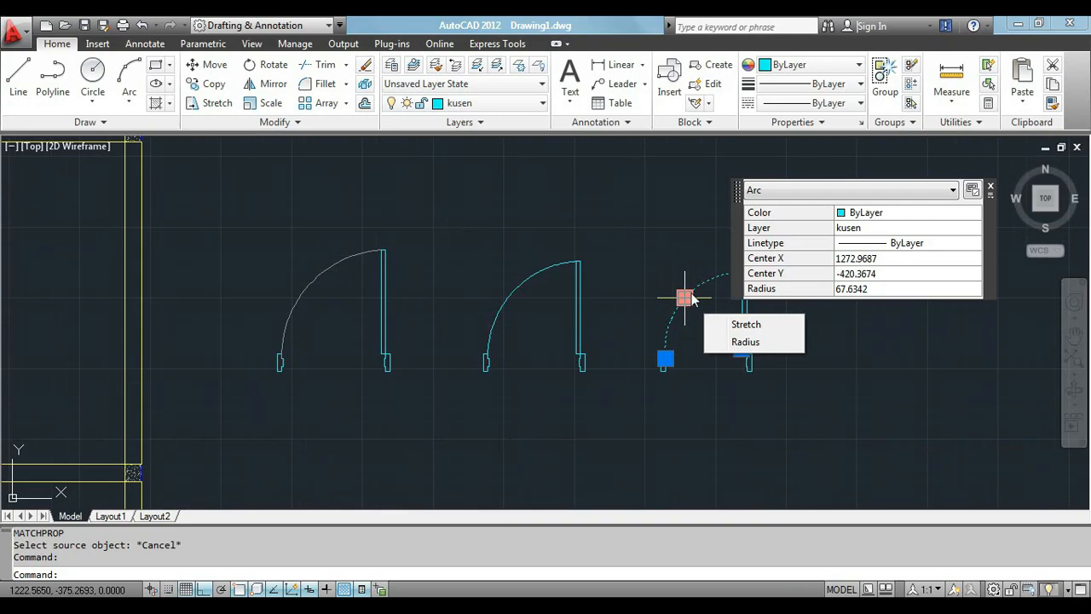
key("Delete")
key("Return")
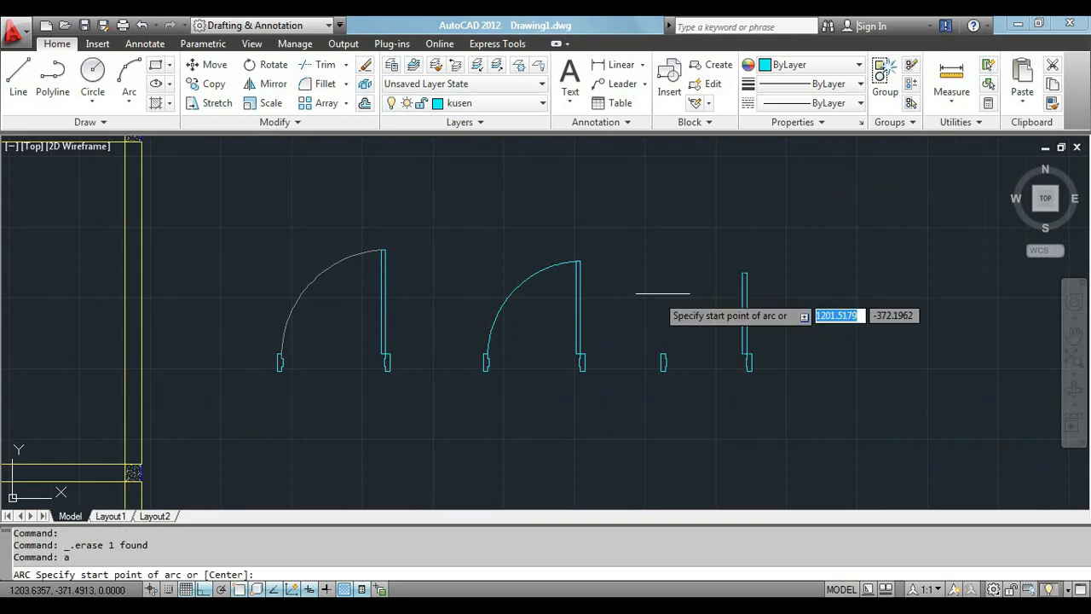
left_click(742, 272)
scroll(677, 352, "up", 3)
left_click(627, 358)
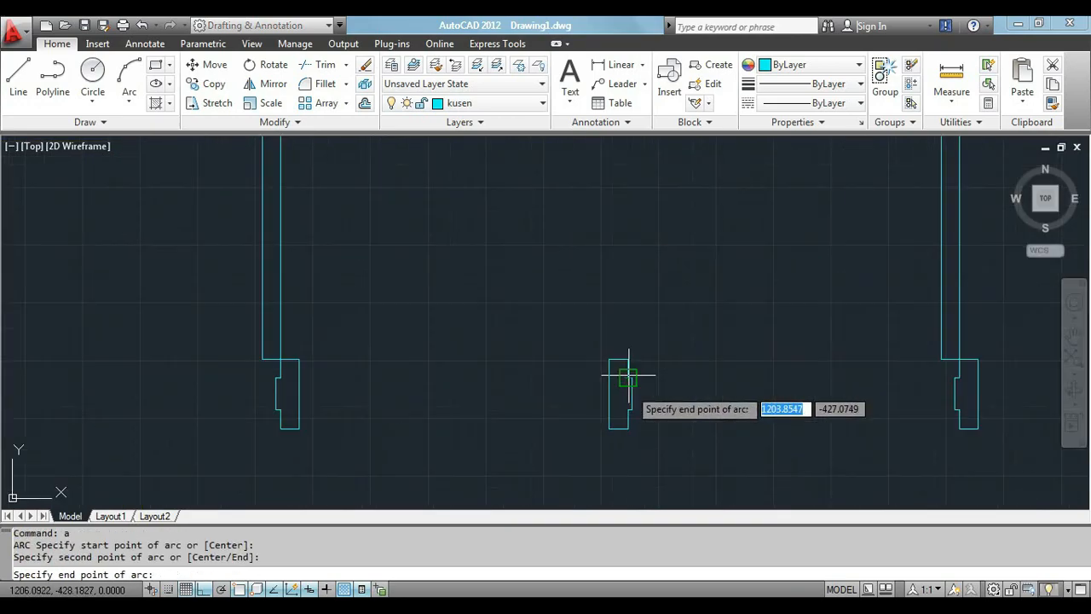
left_click(627, 378)
scroll(627, 377, "down", 4)
Step: Match the second and third doors' swing arcs to the properties of the first door's arc
type("ma")
key("Return")
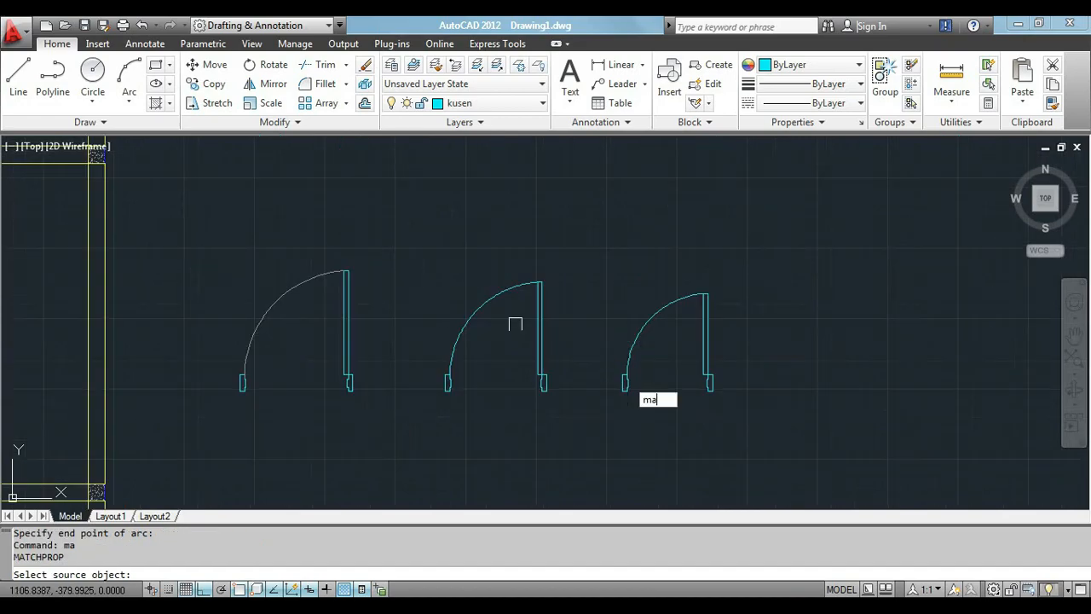
left_click(317, 280)
left_click(511, 285)
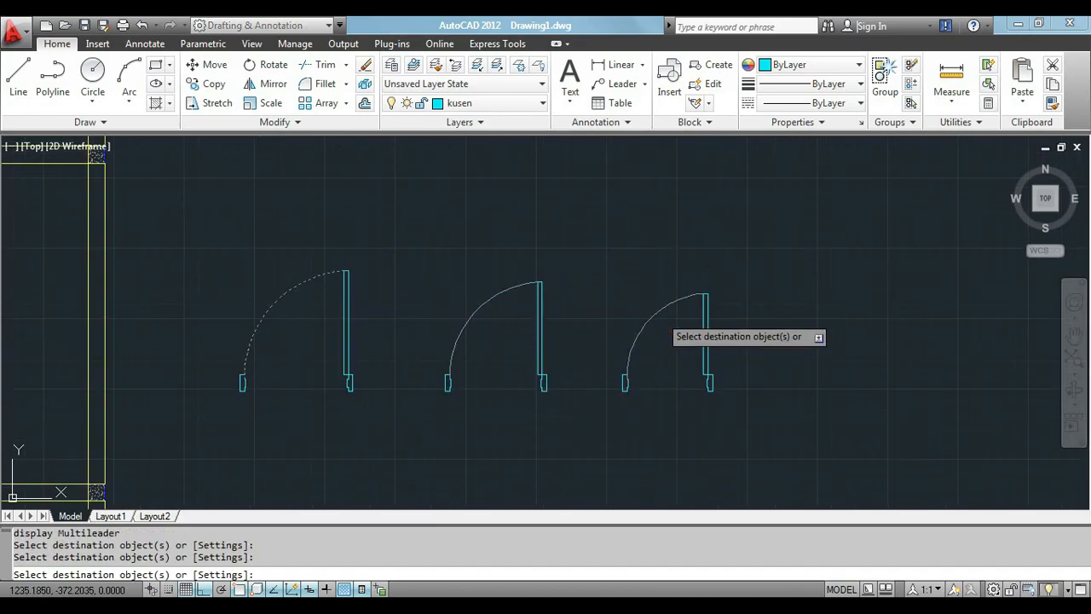
left_click(661, 307)
key("Escape")
Step: Convert the second door into a block named kusen 80
left_click(566, 254)
left_click(398, 420)
type("b")
key("Return")
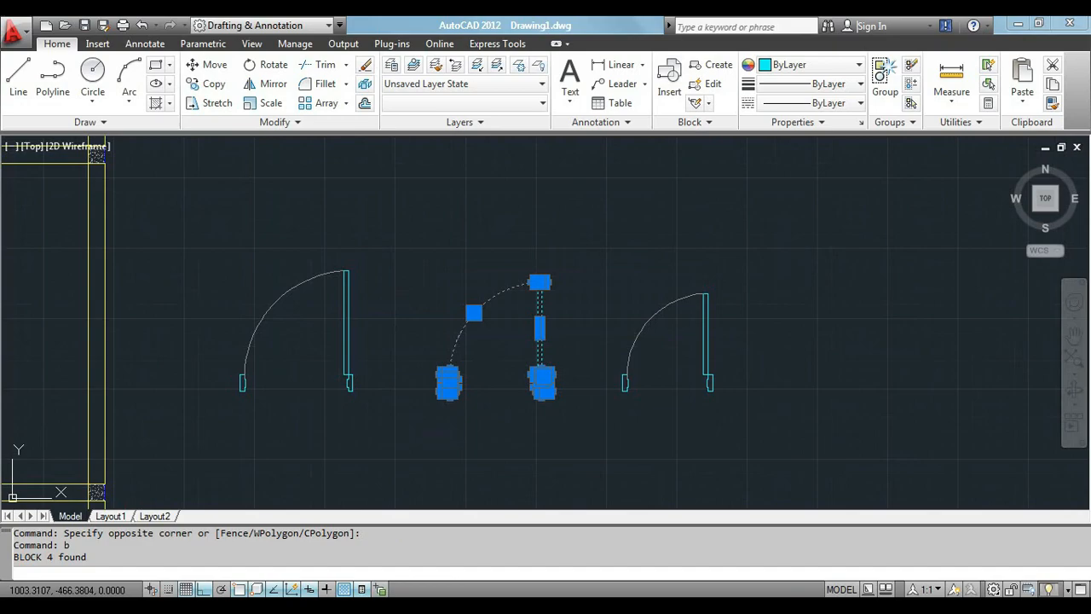
type("kusen 80")
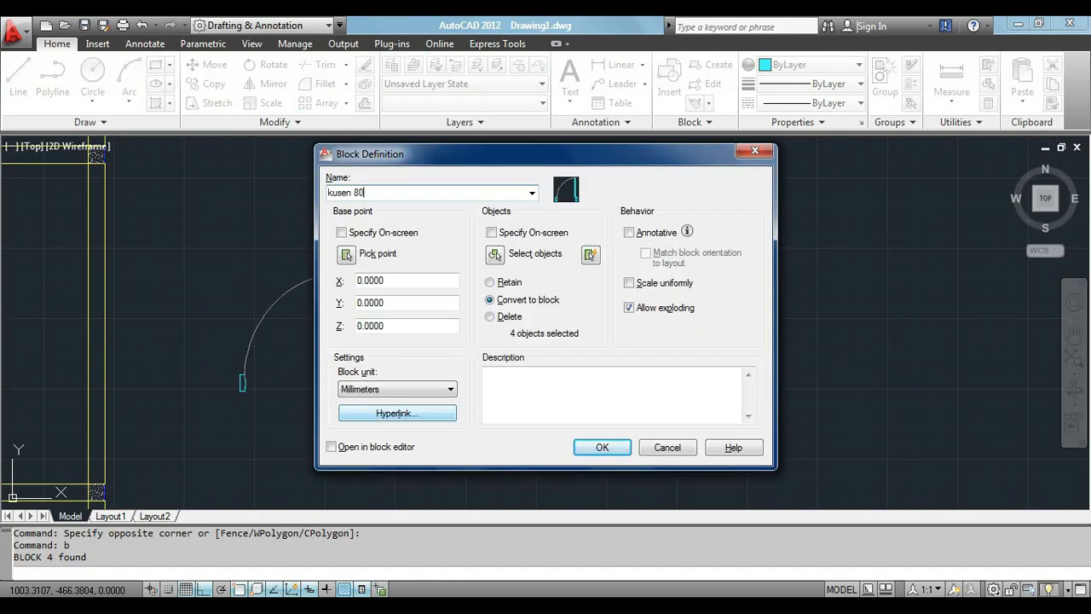
left_click(625, 450)
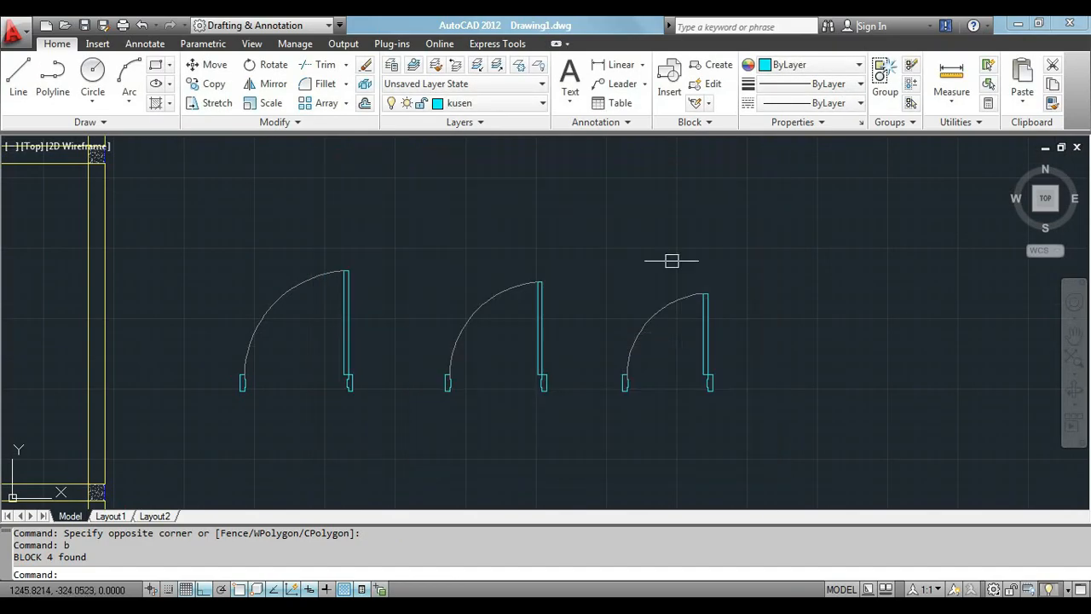
Step: Convert the third door into a block named kusen 70
left_click(737, 265)
left_click(595, 441)
key("Return")
type("kusen 70")
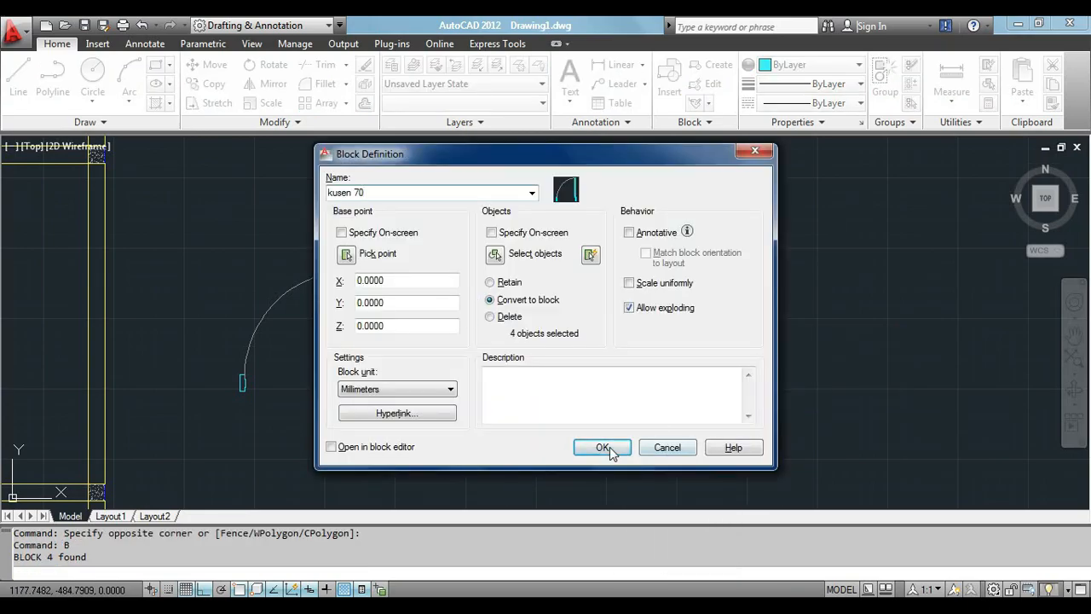
left_click(609, 450)
Step: Move the kusen 80 door block by its hinge-side frame into the plan, near the middle wall's column
scroll(749, 253, "down", 2)
left_click(685, 260)
left_click(630, 336)
type("m")
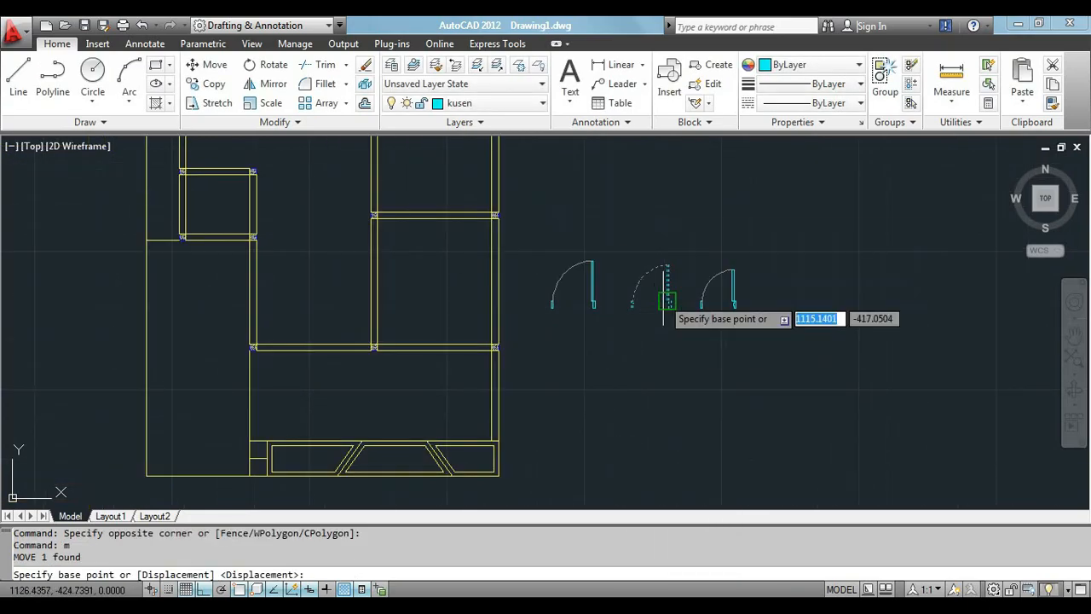
left_click(668, 303)
scroll(398, 223, "up", 3)
left_click(262, 268)
Step: Rotate the kusen 80 block to 270° and mirror it about a horizontal line, erasing the source
left_click(264, 276)
type("o")
left_click(225, 254)
left_click(225, 286)
type("mi")
left_click(202, 253)
left_click(247, 253)
type("y")
Step: Move the kusen 80 door into the middle vertical wall below the column and mirror a copy above the horizontal wall, keeping the original
left_click(240, 223)
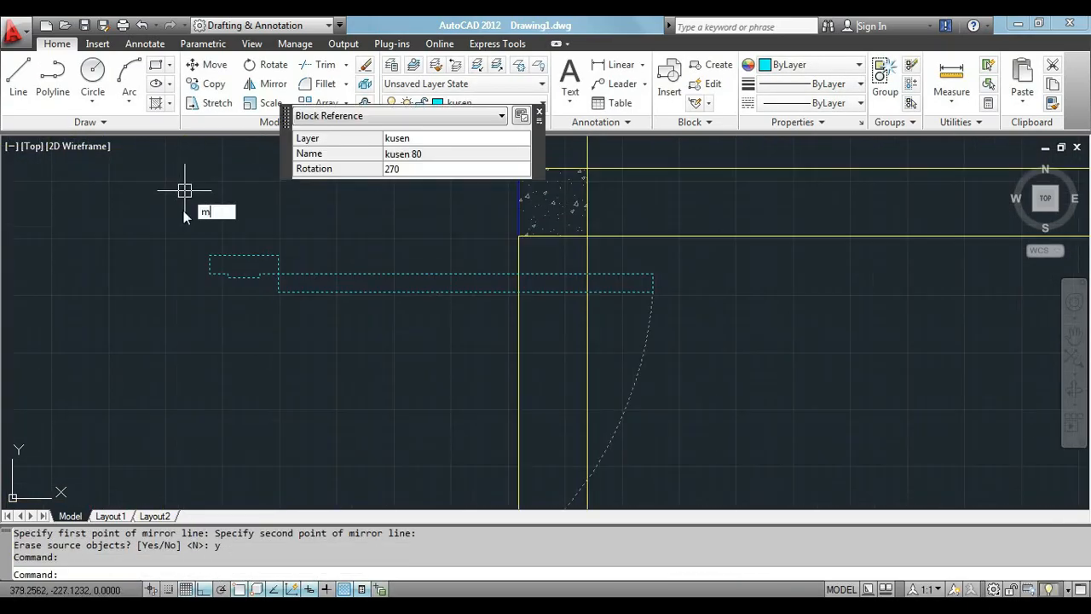
left_click(479, 262)
left_click(443, 263)
key("space")
scroll(457, 300, "down", 5)
Step: Cut the kusen 70 door block, paste it into the plan, and mirror it with the source erased
left_click(859, 376)
key("ctrl+x")
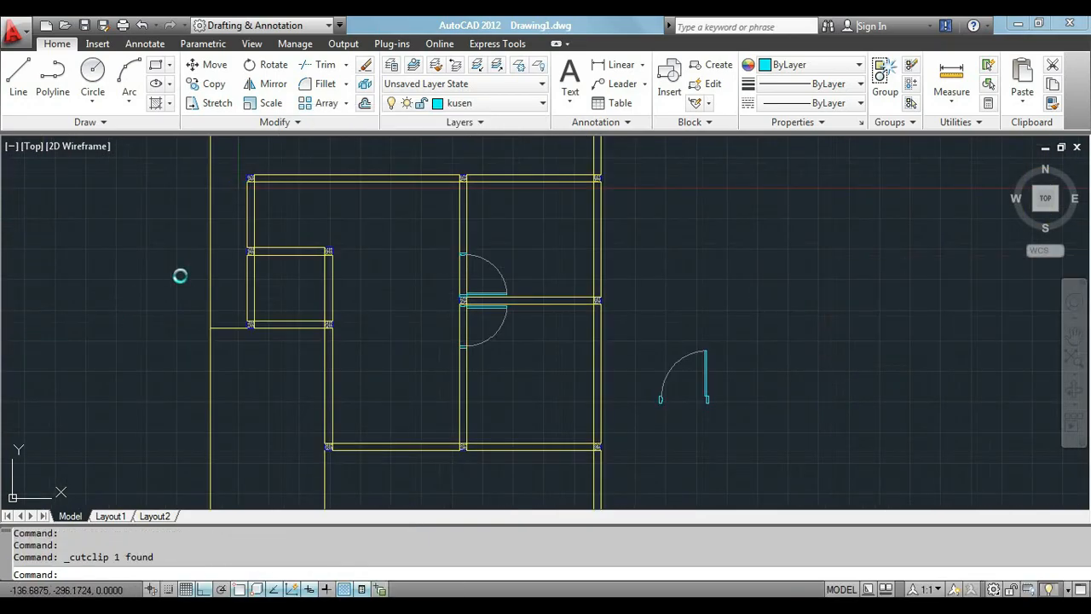
key("ctrl+v")
scroll(288, 266, "up", 3)
type("y")
Step: Move the kusen 70 door into the small room's upper wall, beside its right column
left_click(393, 209)
type("m")
left_click(365, 178)
left_click(443, 216)
Step: Convert the remaining door beside the plan into a block named kusen 90
left_click(658, 366)
key("Escape")
left_click(697, 341)
left_click(470, 493)
type("b kusen 90")
left_click(602, 446)
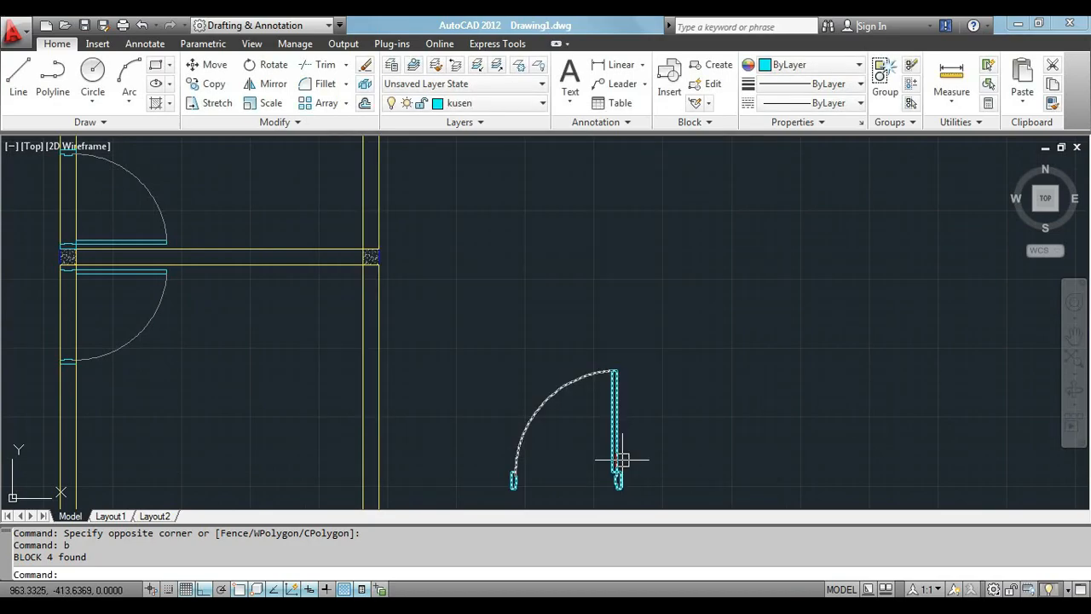
Step: Move the kusen 90 door block by its frame into the plan, near the upper left column
left_click(621, 458)
type("m")
scroll(623, 494, "up", 5)
left_click(611, 448)
scroll(611, 451, "down", 6)
scroll(358, 358, "up", 7)
left_click(283, 401)
scroll(285, 401, "up", 2)
Step: Move the kusen 90 door into the building's upper wall, near the left corner column
left_click(282, 388)
type("m")
left_click(285, 400)
scroll(284, 396, "down", 8)
scroll(282, 248, "up", 3)
left_click(291, 289)
scroll(297, 291, "up", 3)
Step: Mirror the door block just placed in the wall, erasing the source
left_click(269, 256)
type("mi")
left_click(287, 284)
left_click(319, 301)
type("y")
scroll(421, 299, "down", 10)
scroll(412, 308, "up", 5)
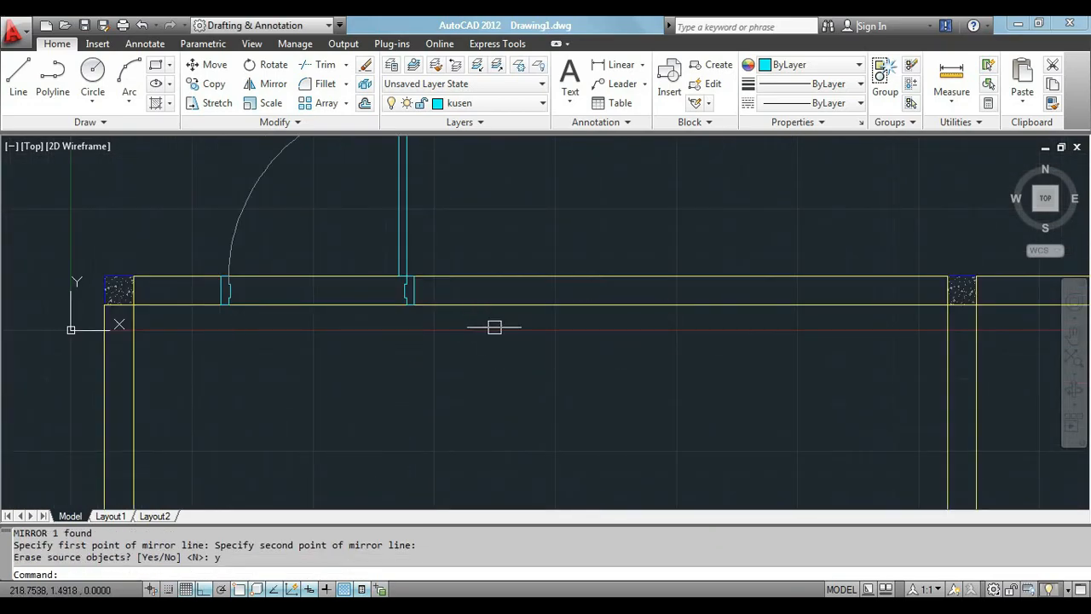
Step: On the dinding layer, draw a polyline from the upper left column 100 up, across and down around the kusen 90 door
scroll(495, 327, "down", 8)
left_click(489, 103)
left_click(457, 160)
scroll(458, 300, "up", 6)
type("pl")
left_click(378, 391)
type("100")
key("Return")
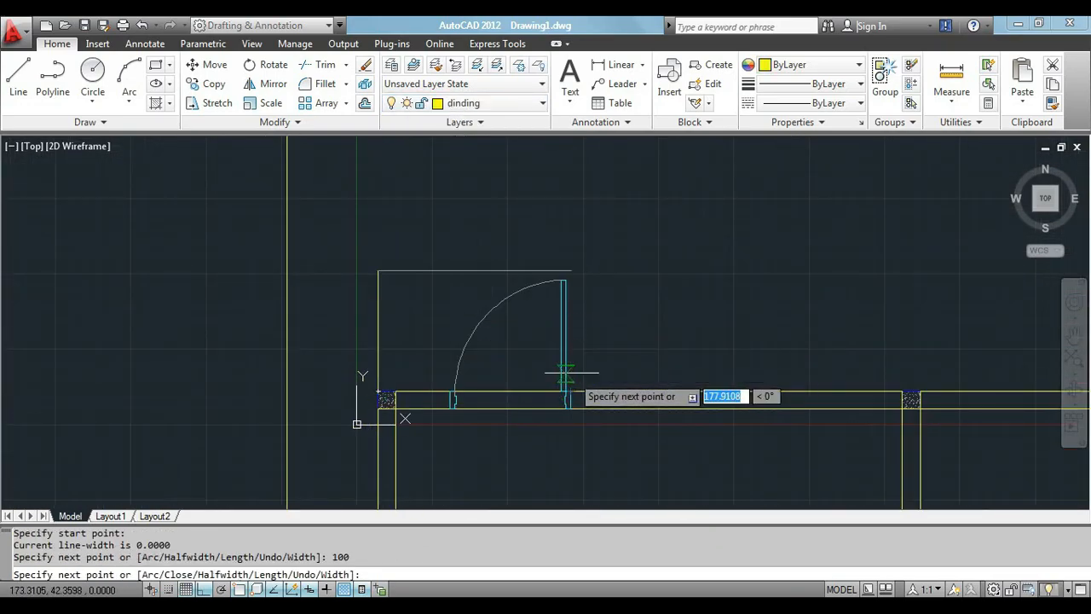
scroll(562, 401, "up", 3)
key("Escape")
Step: Draw a polyline from the lower middle column 120 down and across left to the vertical wall line
scroll(534, 375, "down", 7)
type("z a")
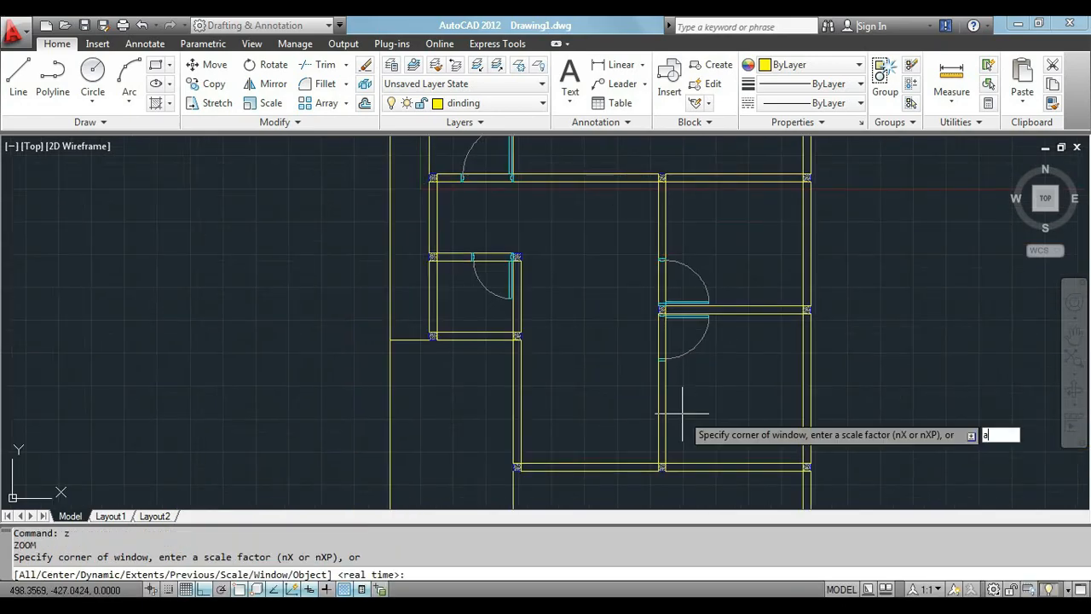
key("space")
scroll(523, 416, "up", 6)
type("pl")
left_click(686, 219)
type("120")
left_click(325, 378)
key("Escape")
scroll(517, 387, "down", 3)
Step: Trim the wall lines crossing the openings of all four doors
type("z a")
key("space")
scroll(544, 481, "up", 3)
scroll(627, 198, "up", 4)
type("tr")
left_click(628, 204)
left_click(598, 227)
scroll(588, 400, "down", 5)
scroll(597, 328, "up", 5)
scroll(639, 384, "down", 5)
scroll(502, 283, "up", 5)
scroll(563, 260, "down", 5)
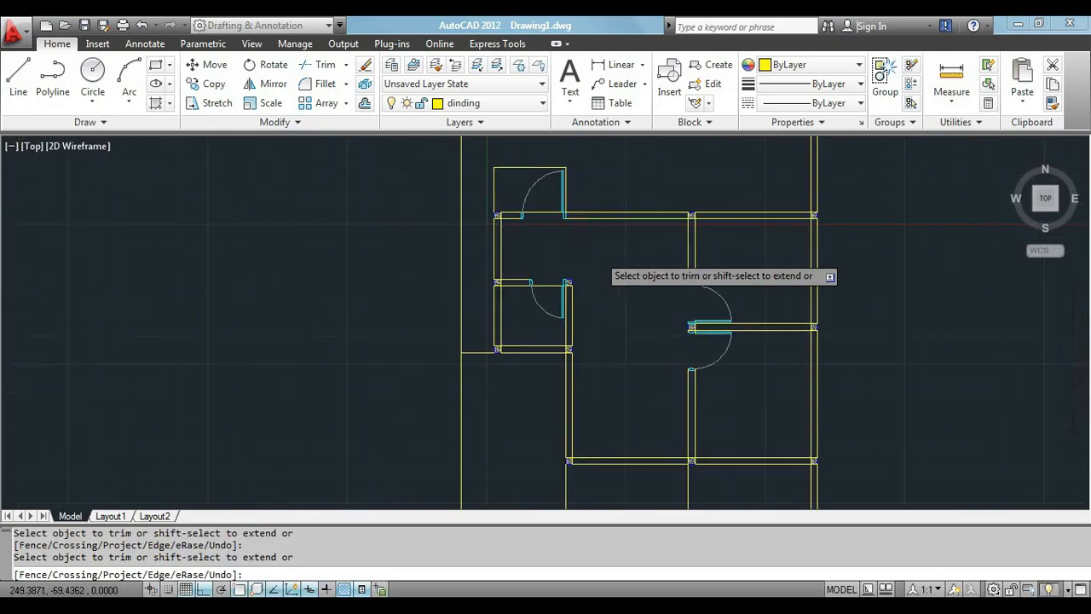
key("Escape")
scroll(564, 260, "up", 3)
Step: Copy the kusen 90 door block from the upper wall to the empty area right of the plan
type("z a")
key("space")
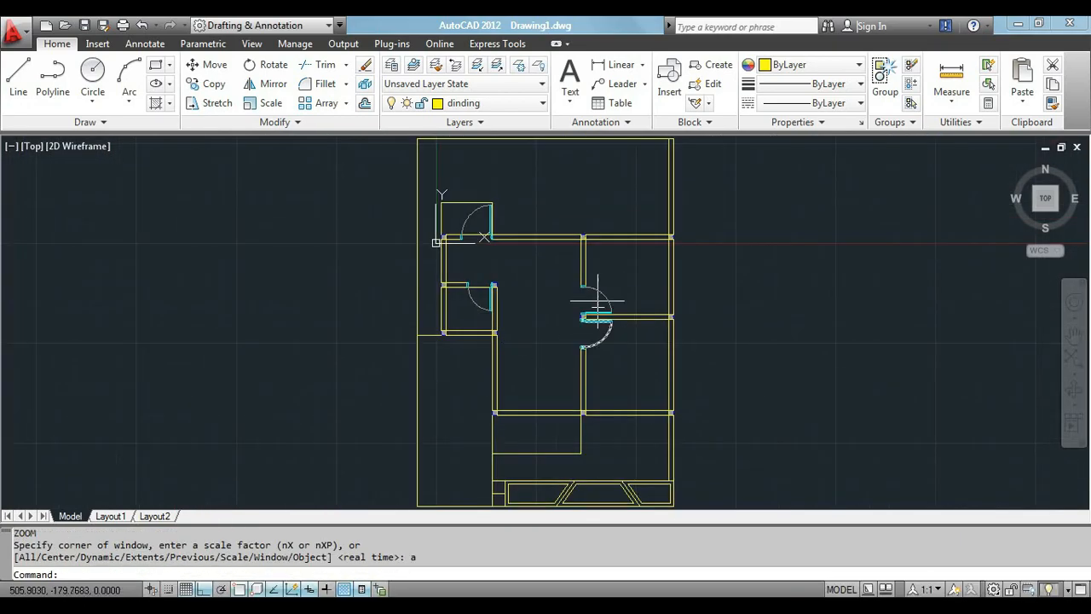
scroll(487, 207, "up", 5)
left_click(455, 222)
type("co")
left_click(450, 302)
scroll(298, 290, "down", 5)
left_click(667, 353)
key("Escape")
Step: Explode the copied kusen 90 door block outside the plan
scroll(697, 277, "up", 6)
left_click(671, 236)
type("x")
key("space")
scroll(695, 319, "up", 4)
left_click(381, 318)
key("Escape")
Step: Copy the exploded door's left frame profile to the free space straight below it
left_click(349, 295)
left_click(425, 405)
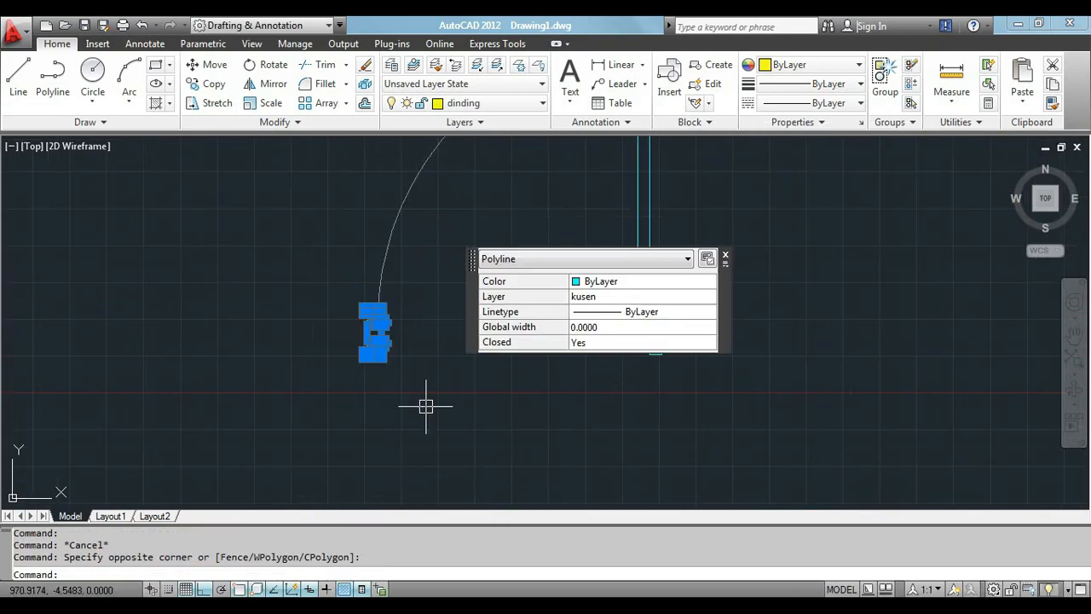
type("co")
left_click(475, 277)
left_click(479, 415)
key("Escape")
scroll(431, 298, "down", 3)
scroll(415, 345, "up", 6)
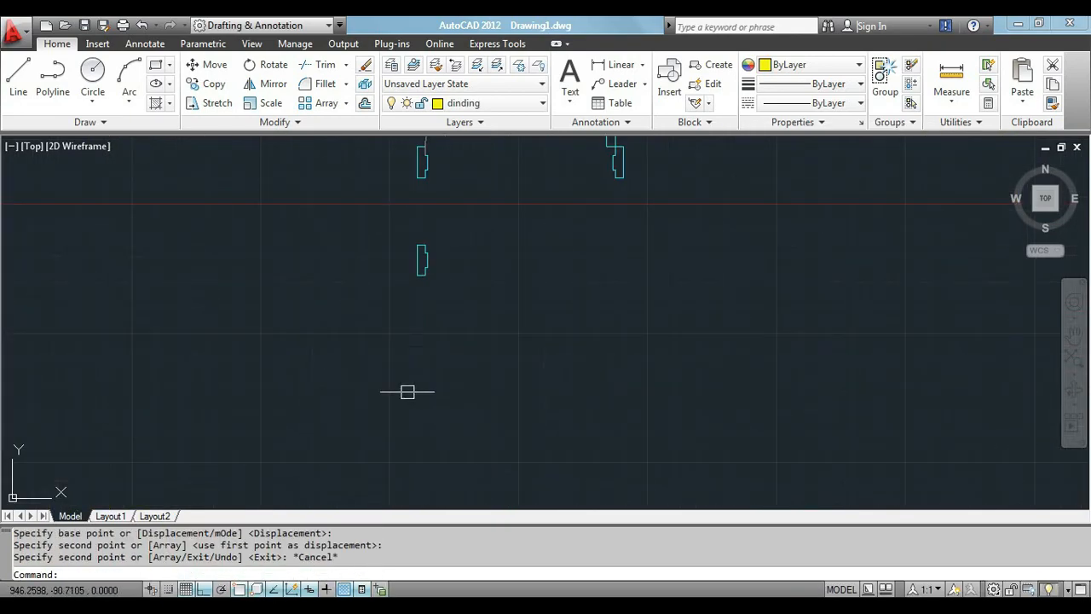
Step: Mirror the copied frame profile about a vertical line, keeping the original
left_click(423, 253)
type("mi")
left_click(401, 246)
left_click(403, 317)
key("space")
Step: Move the mirrored frame profile 60 units to the right
left_click(457, 312)
type("m")
left_click(511, 319)
type("60")
key("Escape")
scroll(329, 349, "down", 4)
scroll(374, 341, "up", 4)
type("rec")
scroll(281, 345, "up", 1)
left_click(124, 208)
scroll(232, 323, "down", 2)
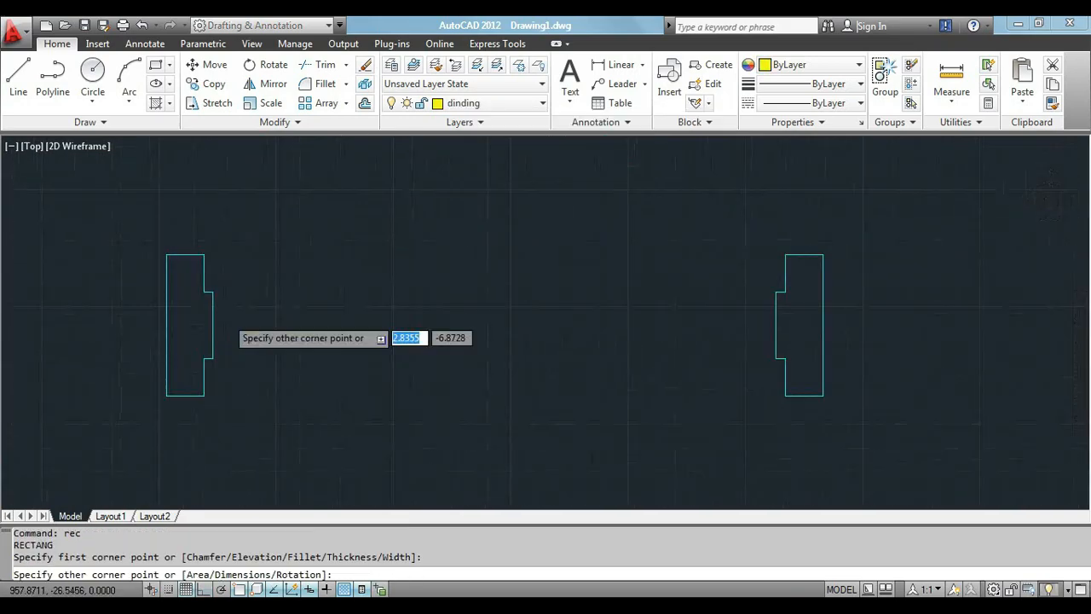
key("Escape")
Step: Make kusen the current layer and draw a thin rectangle between the upper inner corners of the two frame profiles
left_click(483, 103)
left_click(475, 217)
type("rec")
left_click(222, 281)
scroll(582, 312, "up", 3)
left_click(589, 298)
scroll(589, 303, "down", 6)
Step: Draw a horizontal line joining the lower inner corners of the two frame profiles
type("l")
left_click(588, 332)
left_click(409, 332)
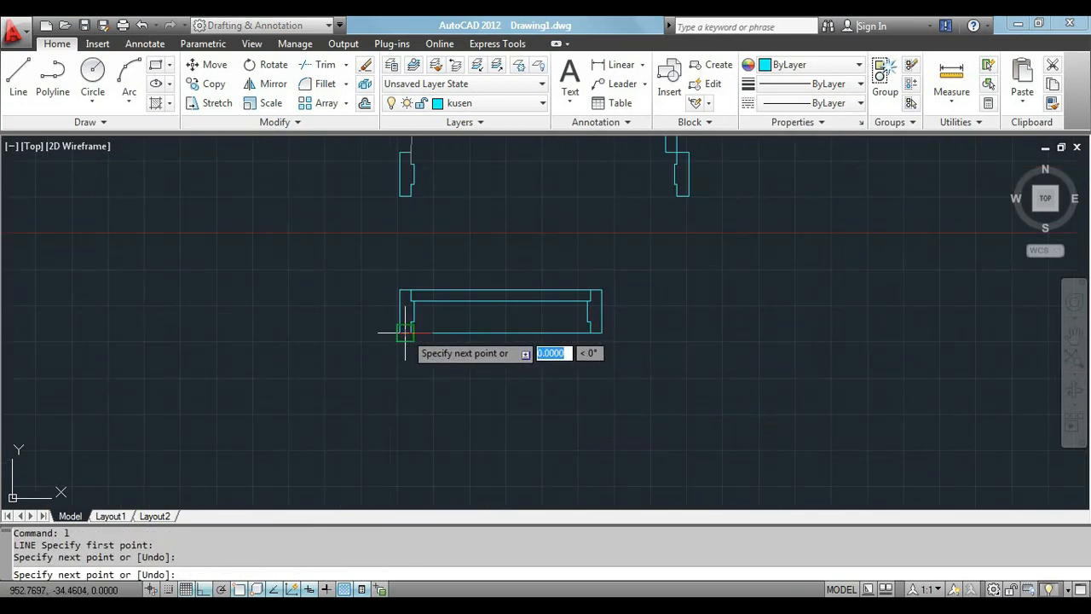
Step: Shorten the lower horizontal line so its left end meets the inner corner of the frame's left profile
key("Escape")
left_click(385, 278)
left_click(615, 347)
key("Escape")
scroll(418, 333, "up", 6)
left_click(418, 333)
left_click(382, 332)
left_click(399, 333)
key("Escape")
scroll(398, 344, "down", 6)
Step: Copy the complete 60-wide window frame to the right of the original
left_click(368, 298)
left_click(559, 370)
type("co")
left_click(503, 363)
left_click(742, 378)
Step: Mirror the copied frame about a vertical line at its right profile, keeping the original, to make a double frame
scroll(749, 351, "up", 3)
left_click(542, 267)
left_click(455, 421)
scroll(605, 380, "down", 2)
type("mi")
scroll(758, 312, "up", 3)
left_click(679, 315)
left_click(675, 228)
key("Return")
scroll(692, 359, "up", 3)
Step: Mirror the middle profile about the midpoint of a horizontal helper line, keeping the original, and delete the helper line
type("l")
left_click(685, 348)
left_click(632, 349)
key("Escape")
left_click(633, 368)
type("mi")
left_click(659, 348)
left_click(658, 370)
key("Return")
left_click(666, 347)
key("Delete")
Step: Trim the overlapping frame lines around the shared middle profile
scroll(650, 412, "up", 3)
type("tr")
left_click(629, 409)
left_click(585, 421)
left_click(719, 400)
scroll(706, 405, "down", 4)
scroll(716, 313, "up", 4)
left_click_drag(716, 313, 694, 299)
key("Escape")
Step: Stretch the end of the frame line to meet the edge of the middle profile
left_click(704, 397)
left_click(623, 277)
left_click(640, 277)
key("Escape")
left_click(638, 301)
key("Escape")
left_click(622, 384)
key("Escape")
Step: Stretch the overlapping corner of the middle profile polyline horizontally to the adjoining profile
left_click(658, 275)
scroll(694, 307, "down", 5)
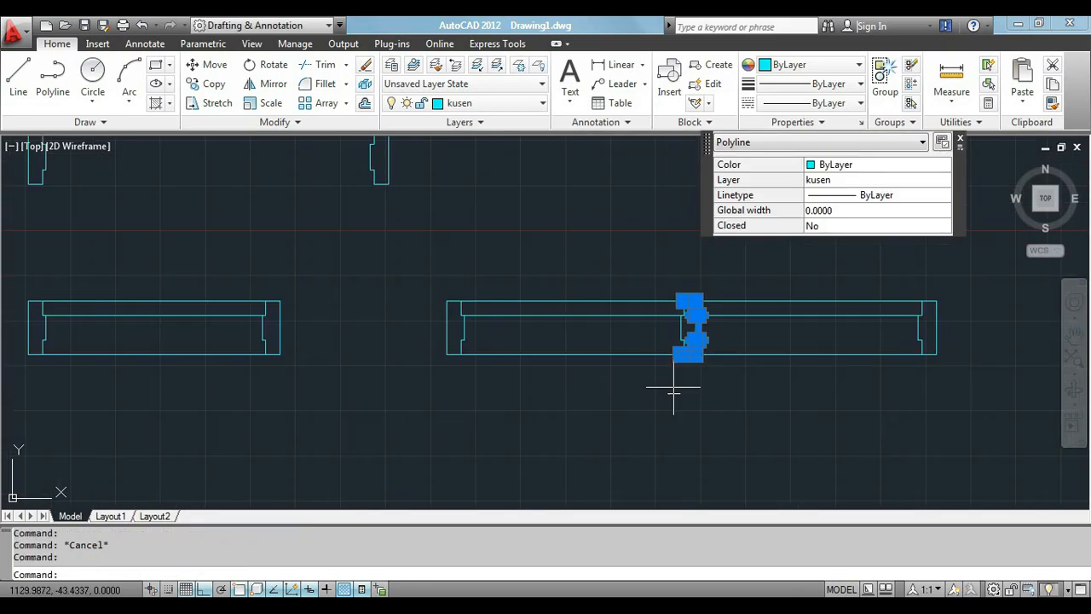
scroll(690, 360, "up", 8)
left_click(611, 299)
left_click(640, 299)
key("Escape")
key("Escape")
scroll(604, 380, "down", 9)
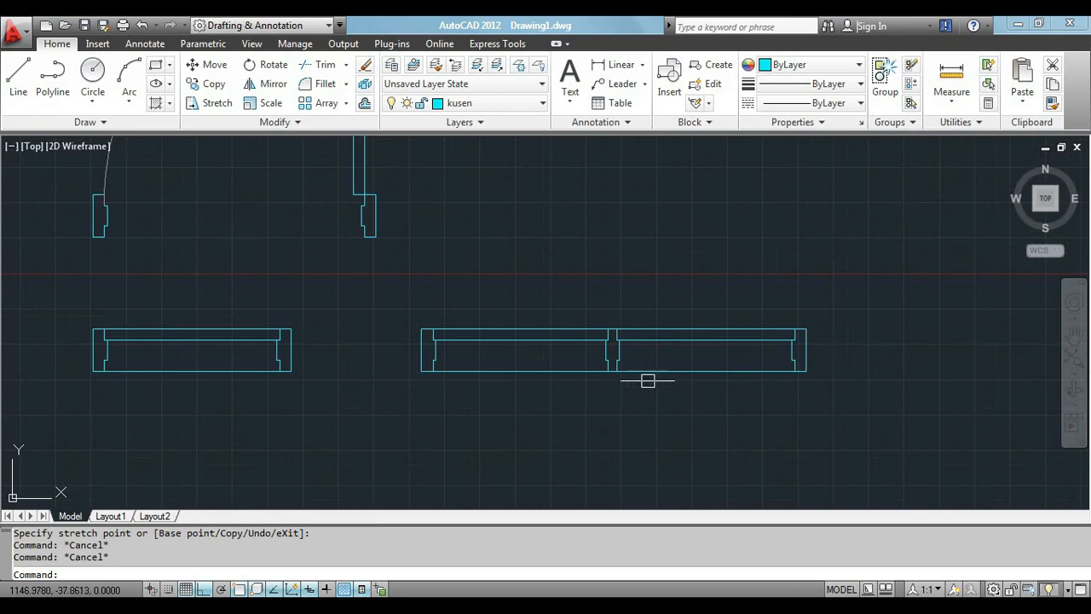
Step: Convert the whole double frame into a block named jendela 2x60
left_click(868, 267)
left_click(406, 439)
type("b")
key("Return")
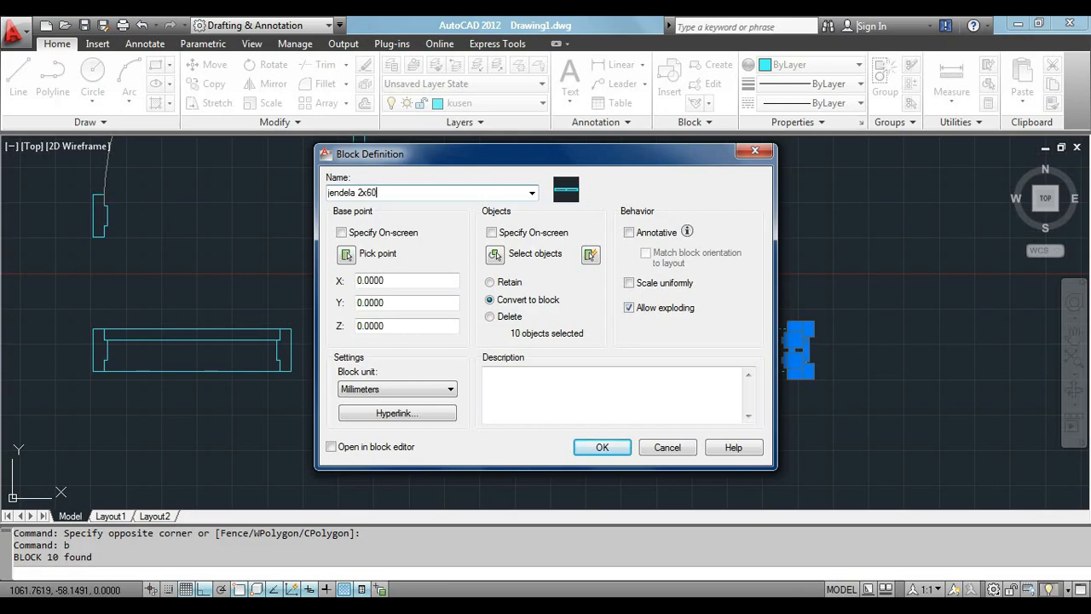
left_click(600, 453)
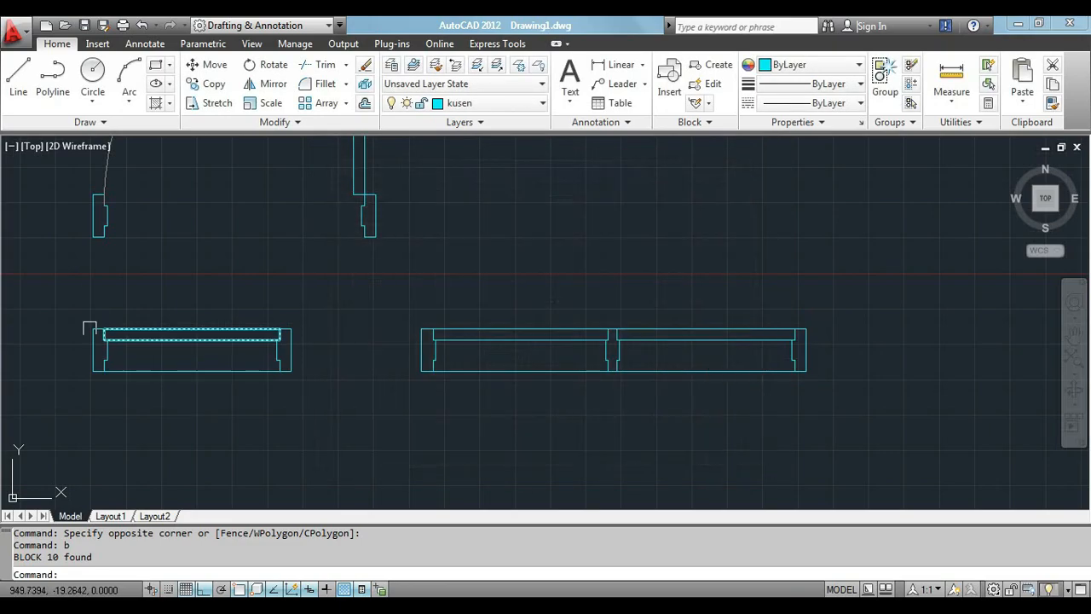
Step: Convert the single frame into a block named jendela 1x60
left_click(79, 307)
left_click(332, 380)
type("b")
key("Return")
type("jendela 1dB")
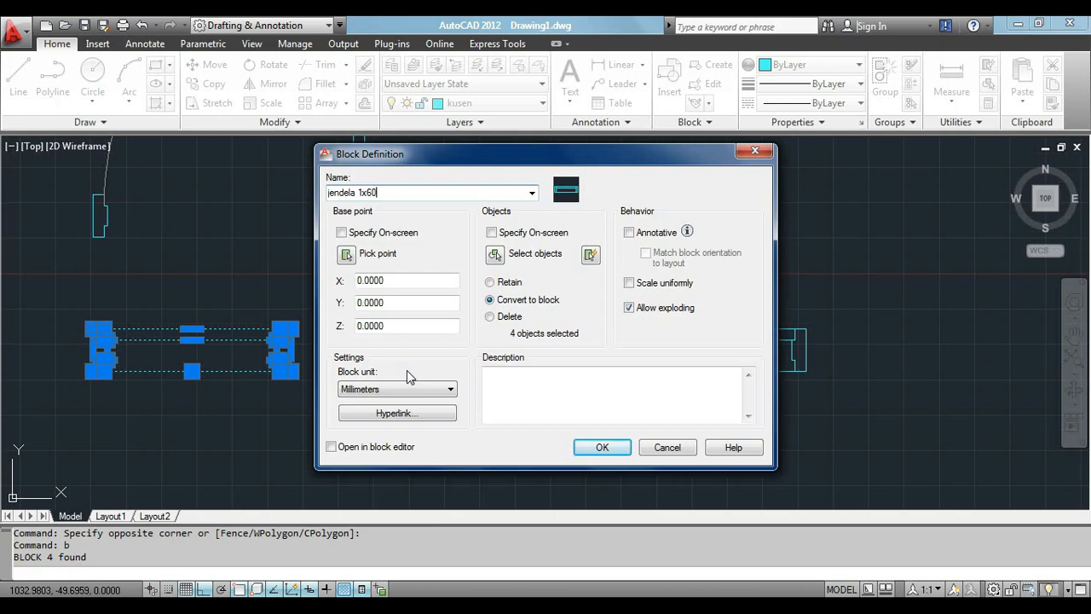
key("Return")
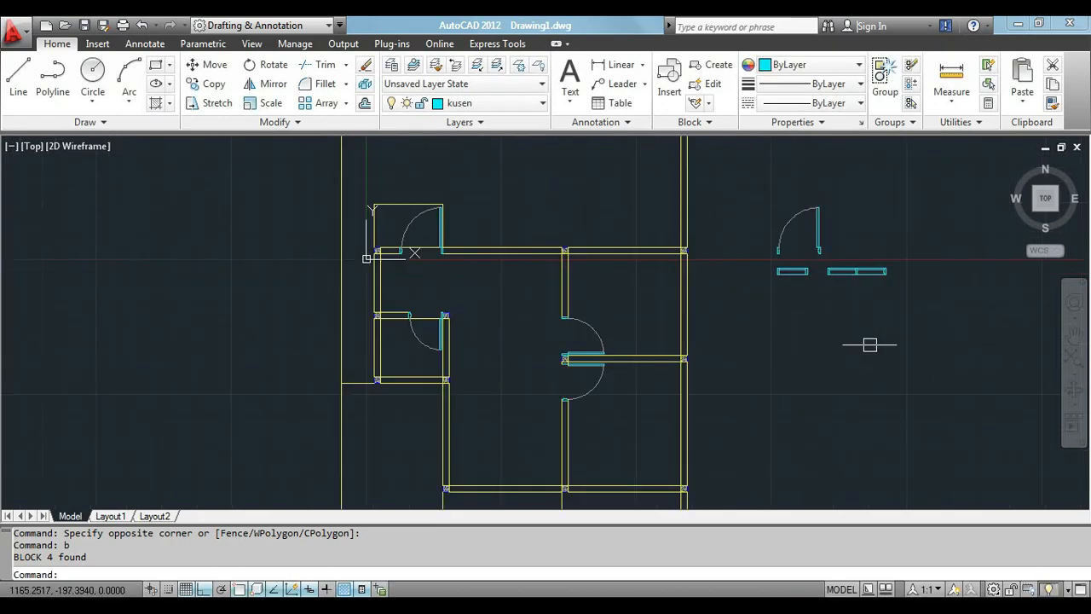
Step: Move the jendela 2x60 block by its middle to the midpoint of the lower-right room's bottom wall
scroll(840, 219, "up", 3)
left_click(856, 271)
scroll(819, 213, "up", 7)
type("m")
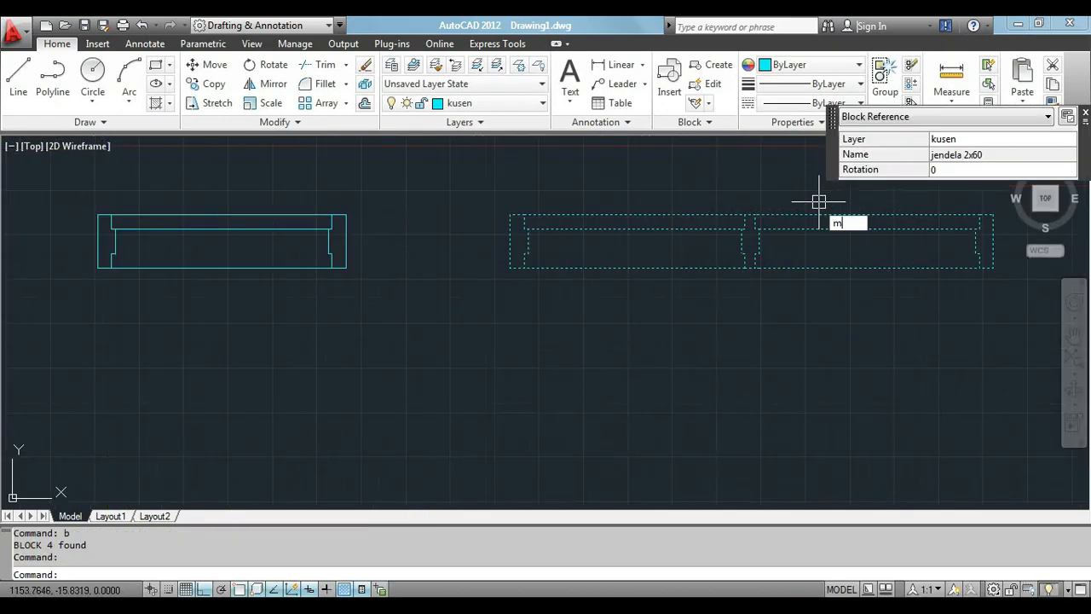
key("Return")
scroll(765, 220, "up", 3)
scroll(704, 230, "up", 3)
left_click(736, 227)
scroll(792, 156, "down", 3)
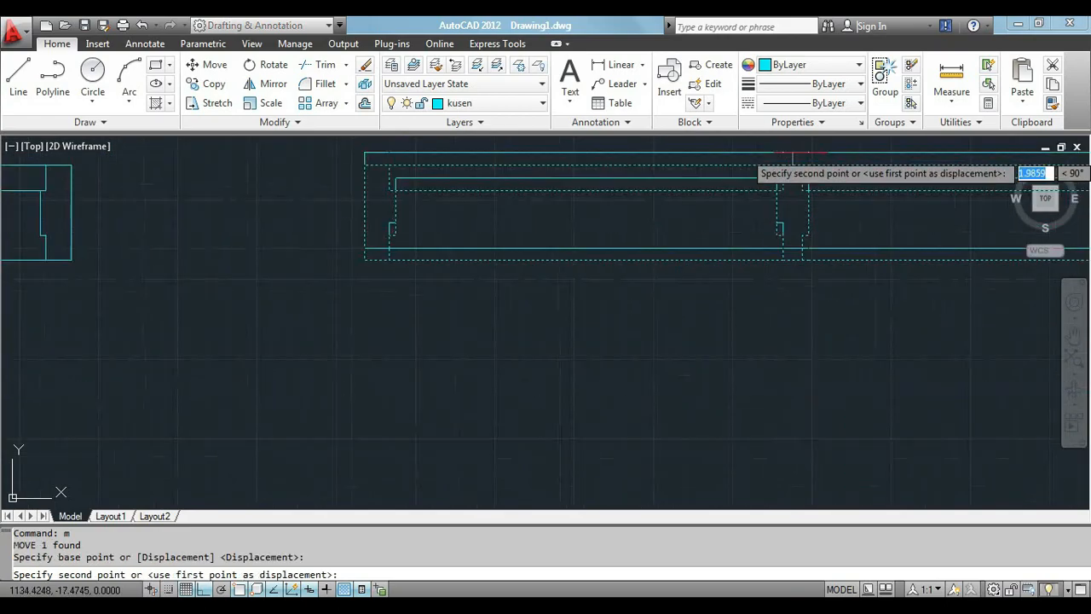
scroll(792, 156, "down", 5)
scroll(465, 456, "up", 3)
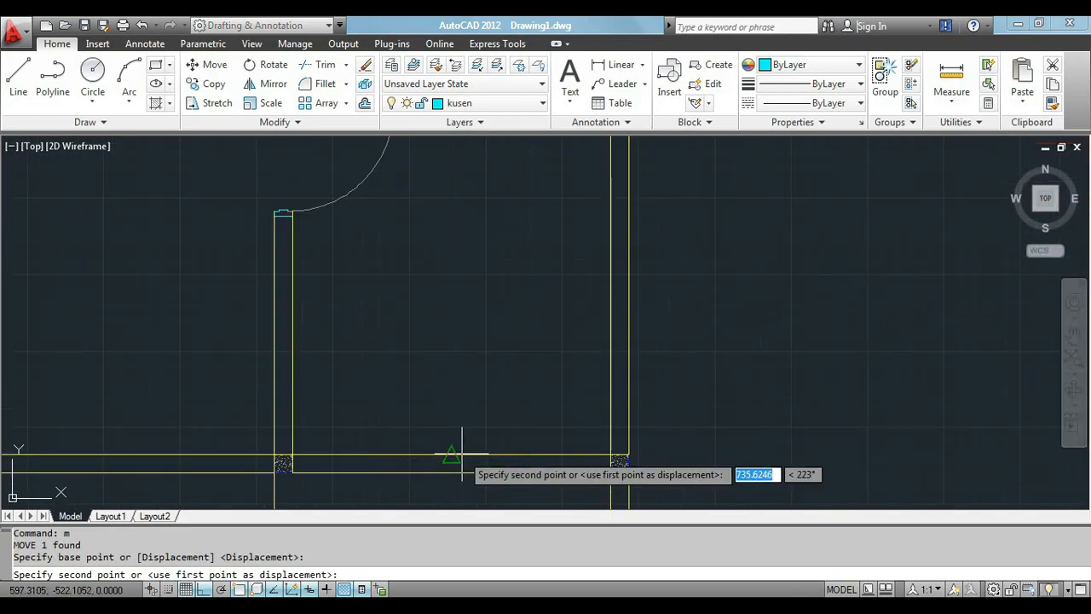
left_click(529, 455)
Step: Flip the placed jendela 2x60 block about a horizontal line along the wall, erasing the source
scroll(530, 453, "up", 3)
left_click(531, 451)
type("mi")
key("Return")
scroll(558, 461, "up", 3)
left_click(566, 457)
left_click(655, 451)
type("y")
key("Return")
Step: Mirror a copy of the lower double window upward, keeping the original, and move it onto the upper-right room's top wall
scroll(656, 445, "down", 12)
scroll(653, 445, "up", 2)
left_click(581, 420)
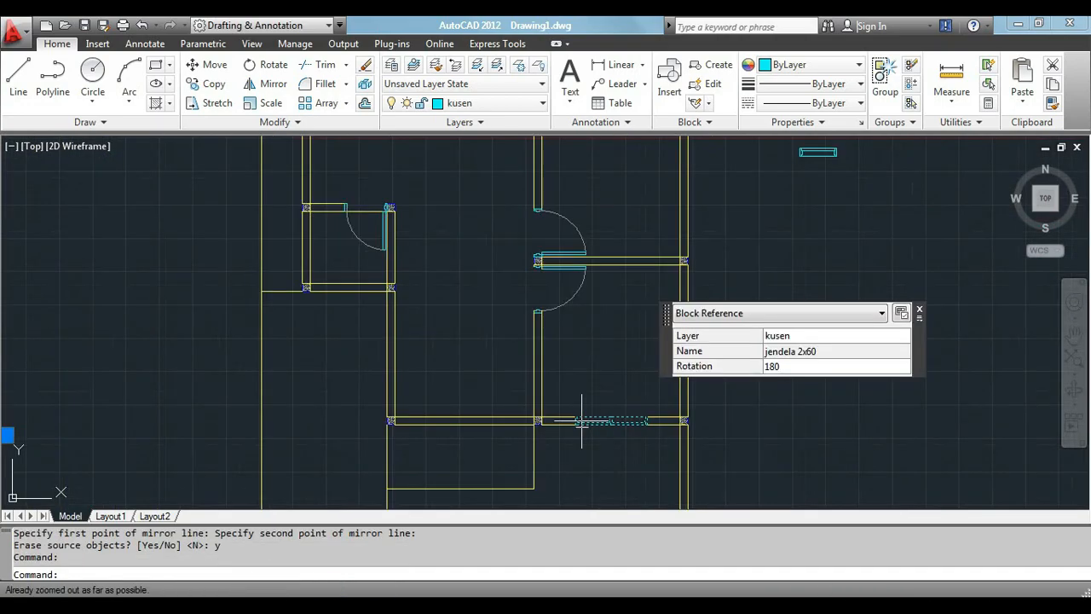
left_click(610, 173)
scroll(612, 156, "up", 8)
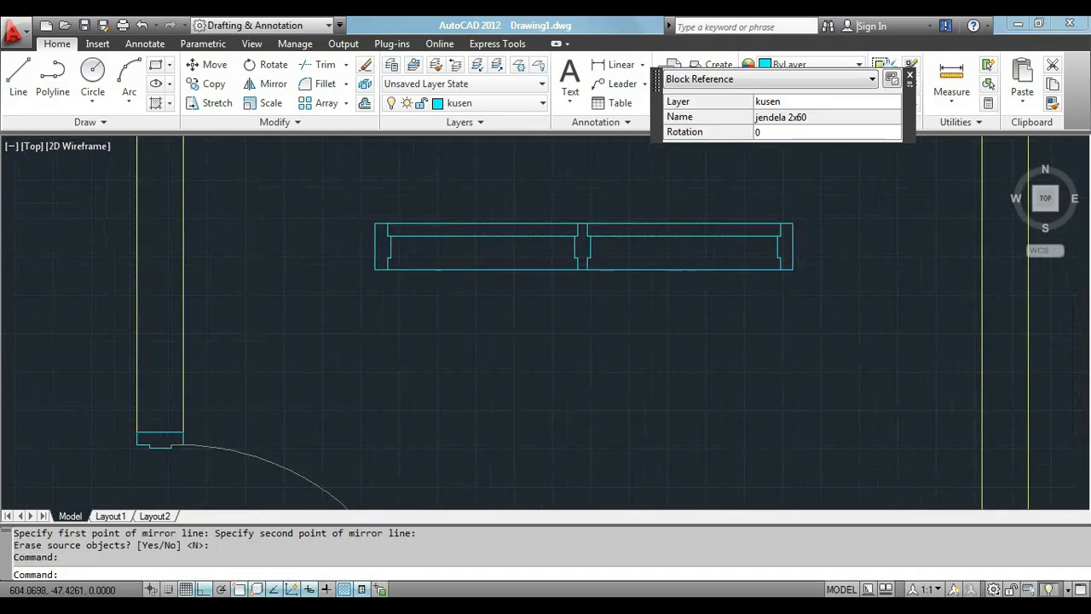
type("m")
key("Return")
left_click(585, 225)
scroll(537, 478, "down", 4)
left_click(550, 309)
Step: Draw a 100-unit polyline and a square rectangle about 100 units wide beside the upper-left door's enclosure
scroll(552, 304, "down", 7)
scroll(396, 277, "up", 4)
left_click(528, 103)
left_click(503, 160)
scroll(479, 321, "up", 4)
type("pl")
key("Return")
left_click(388, 201)
type("100rec")
key("Return")
left_click(521, 202)
left_click(388, 334)
Step: Offset the square rectangle 10 units inward
type("o")
key("Return")
type("10")
key("Return")
left_click(580, 350)
Step: Paste a copy of the single window block and flip it about a horizontal line, erasing the source
scroll(580, 349, "down", 5)
left_click(419, 318)
key("ctrl+v")
scroll(401, 397, "up", 10)
left_click(373, 342)
type("mi")
key("Return")
left_click(373, 314)
left_click(487, 315)
type("y")
Step: Move the flipped single window into the small left room's bottom wall
left_click(487, 341)
type("m")
left_click(505, 286)
left_click(453, 377)
scroll(455, 371, "down", 5)
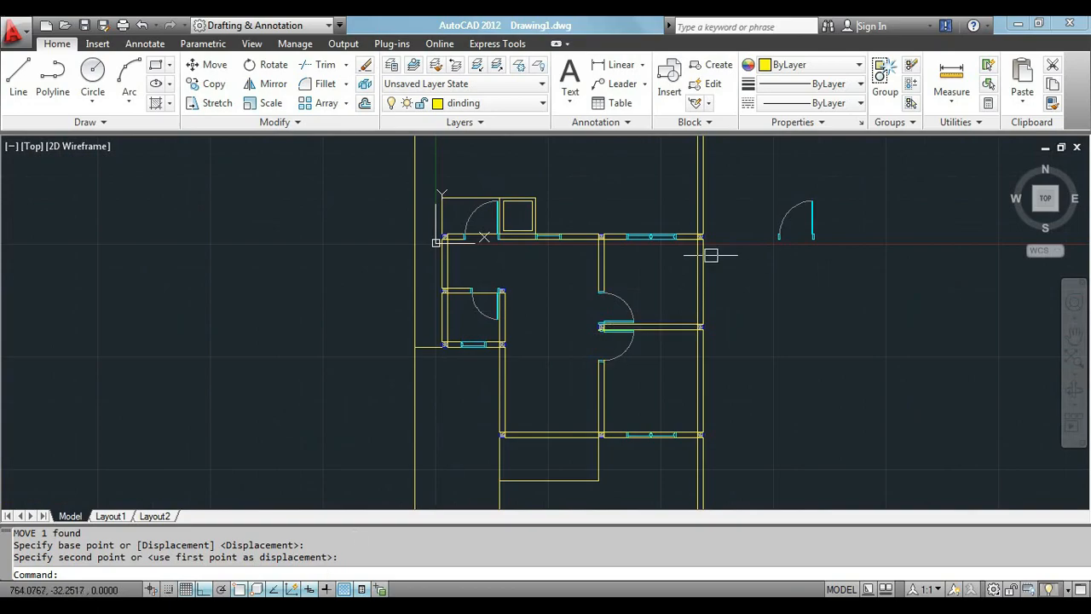
Step: Copy the lower-right room's jendela 2x60 block and paste it below the spare door outside the plan
left_click(676, 436)
scroll(443, 439, "up", 5)
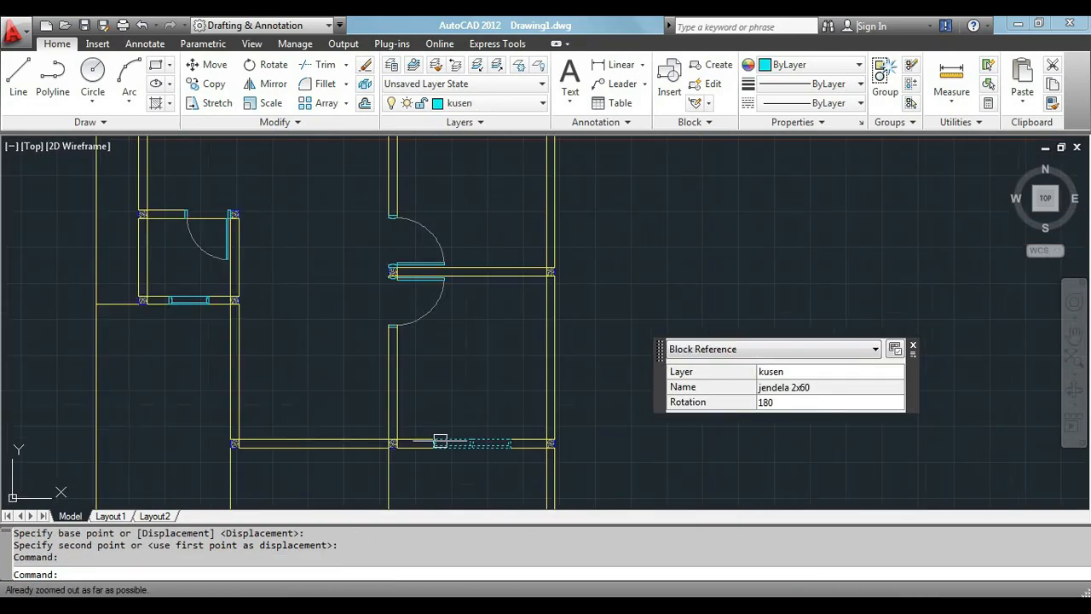
key("ctrl+c")
key("ctrl+v")
scroll(629, 361, "down", 2)
scroll(675, 256, "up", 4)
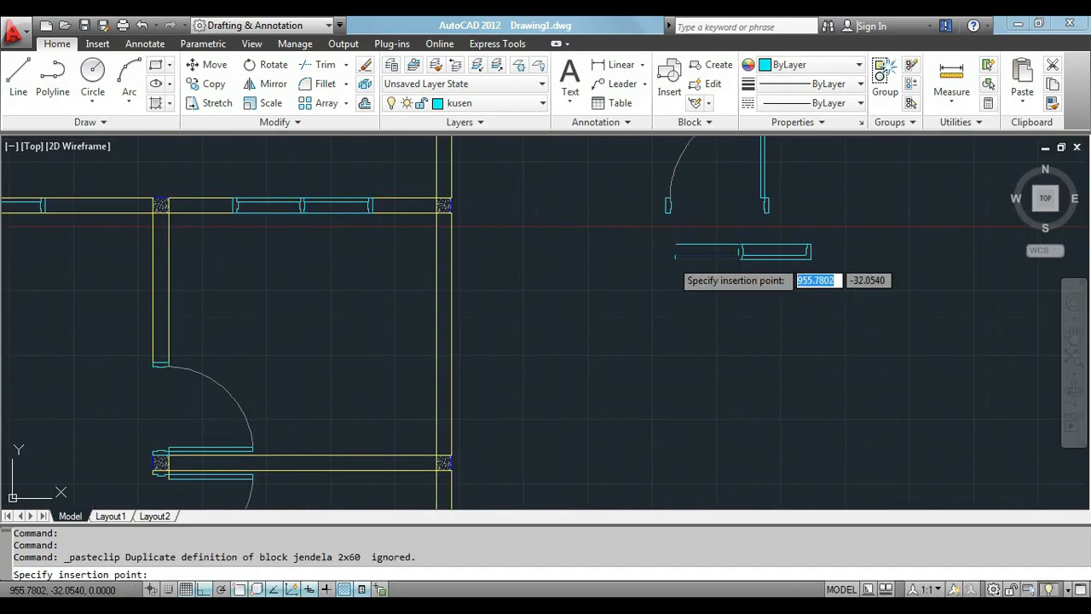
left_click(671, 249)
left_click(670, 201)
mouse_move(670, 201)
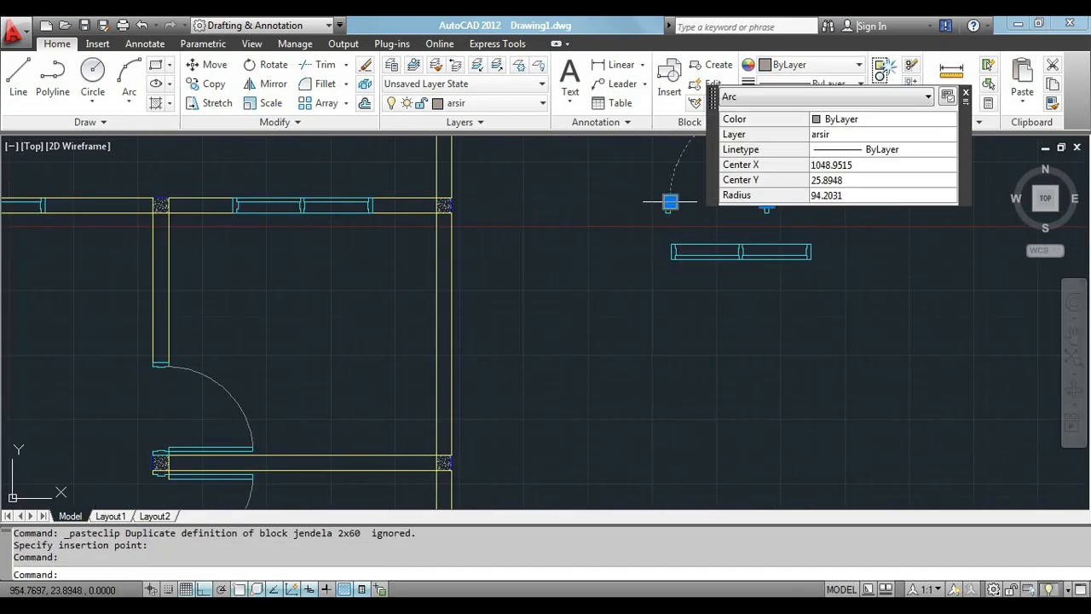
key("Escape")
Step: Explode the pasted jendela 2x60 block and check its separate parts
left_click(752, 244)
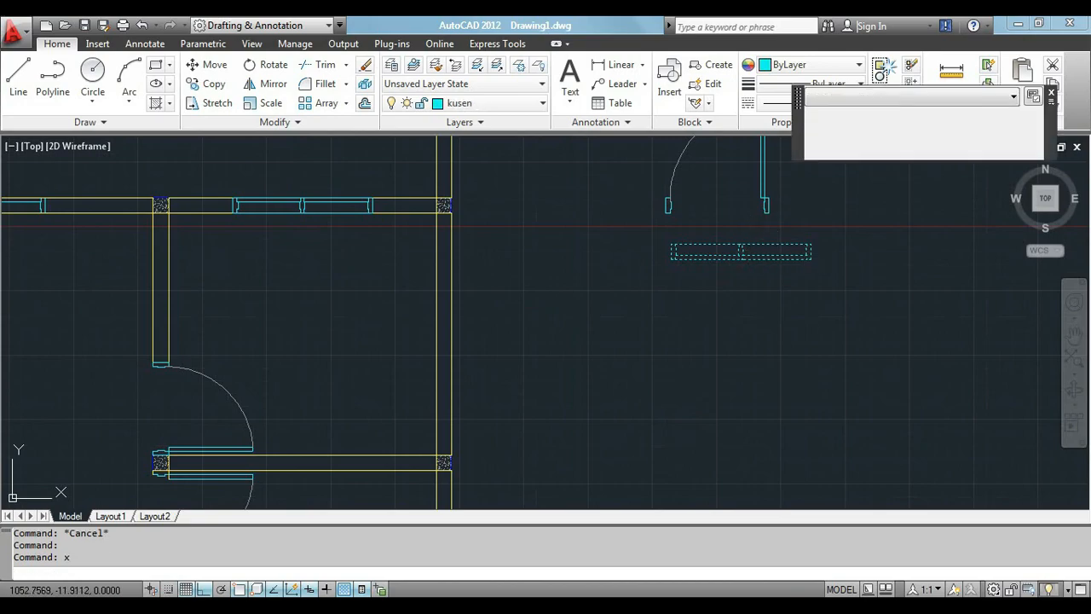
type("x")
key("Return")
scroll(738, 246, "up", 3)
left_click(550, 220)
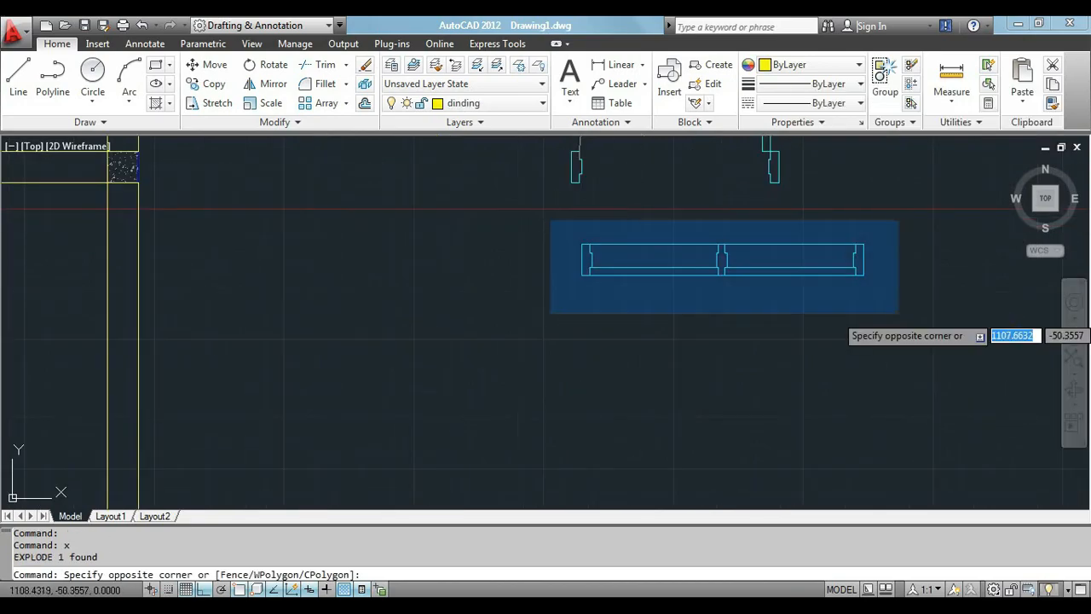
left_click(898, 313)
scroll(890, 298, "up", 3)
scroll(836, 351, "down", 3)
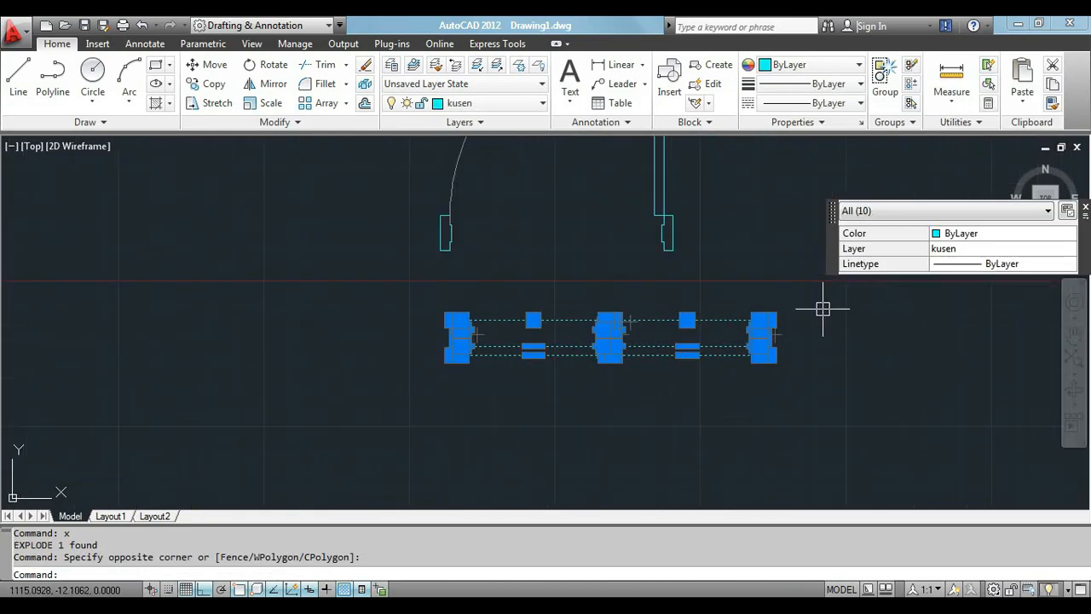
scroll(827, 305, "up", 2)
key("Escape")
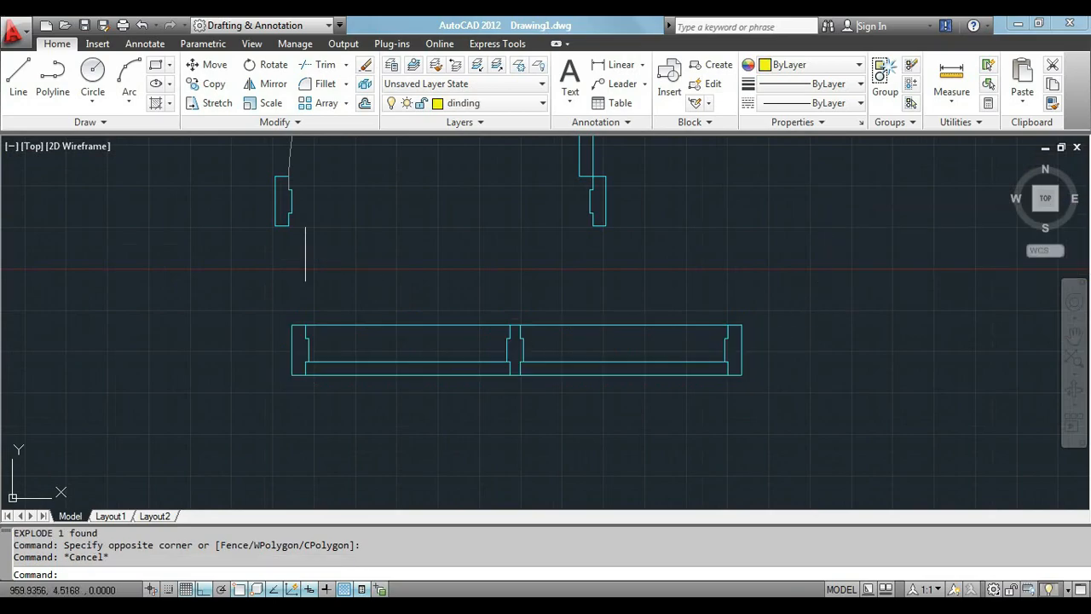
Step: Draw short helper lines across the middle of the spare door's left jamb and the exploded double window's right end frame
scroll(293, 186, "up", 2)
type("l")
key("Return")
left_click(290, 207)
left_click(268, 207)
key("Return")
key("Return")
left_click(908, 418)
left_click(930, 418)
key("Escape")
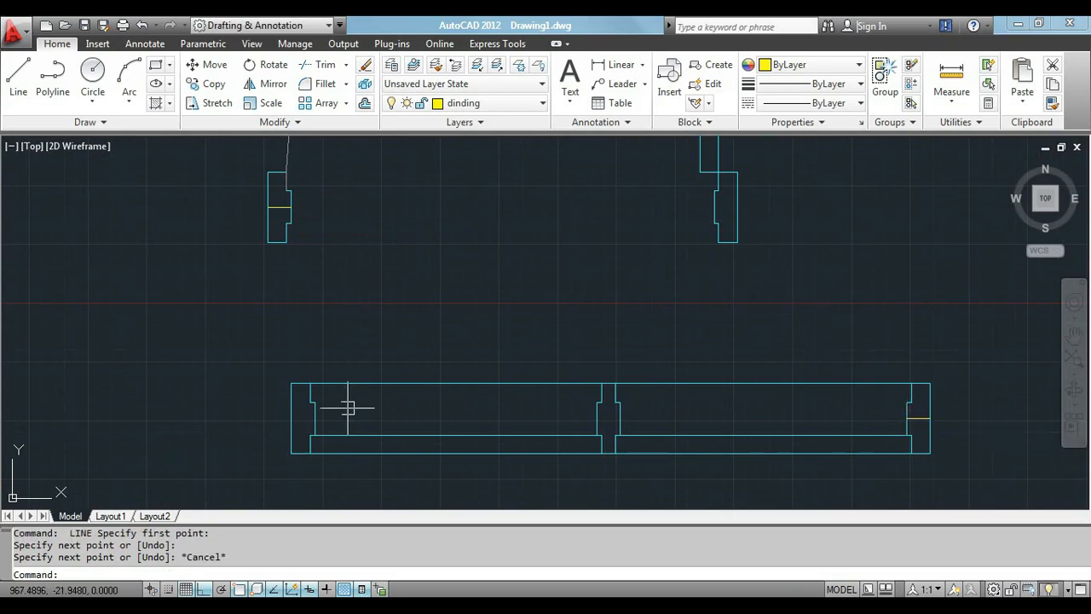
Step: Move the exploded double window with its helper line so its right end frame overlaps the spare door's left jamb
left_click(296, 352)
left_click(968, 458)
scroll(968, 457, "up", 2)
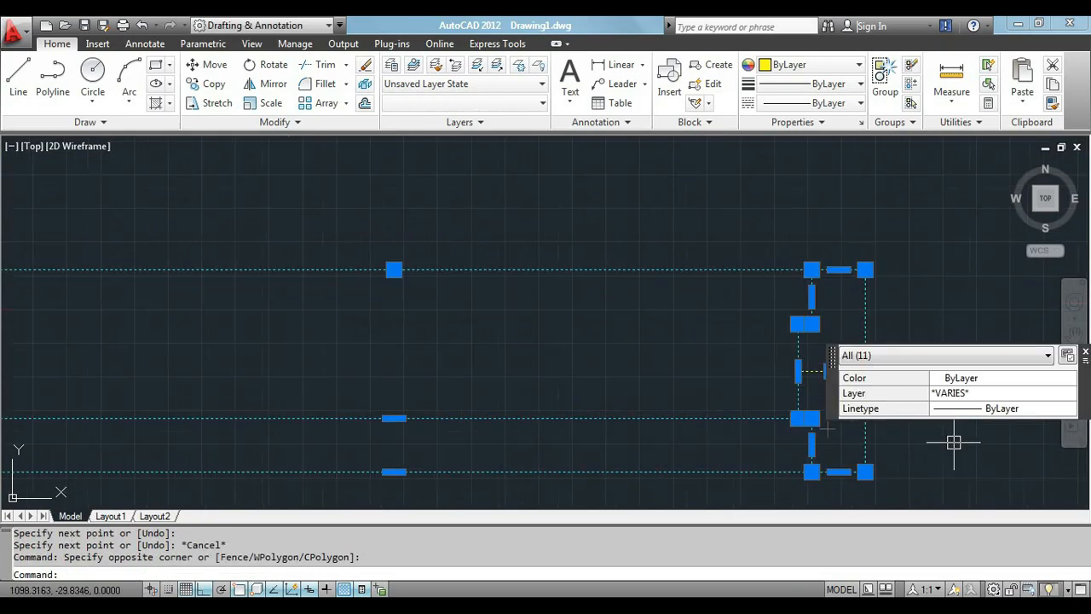
type("m")
key("Return")
left_click(823, 371)
scroll(741, 418, "down", 3)
scroll(662, 349, "up", 2)
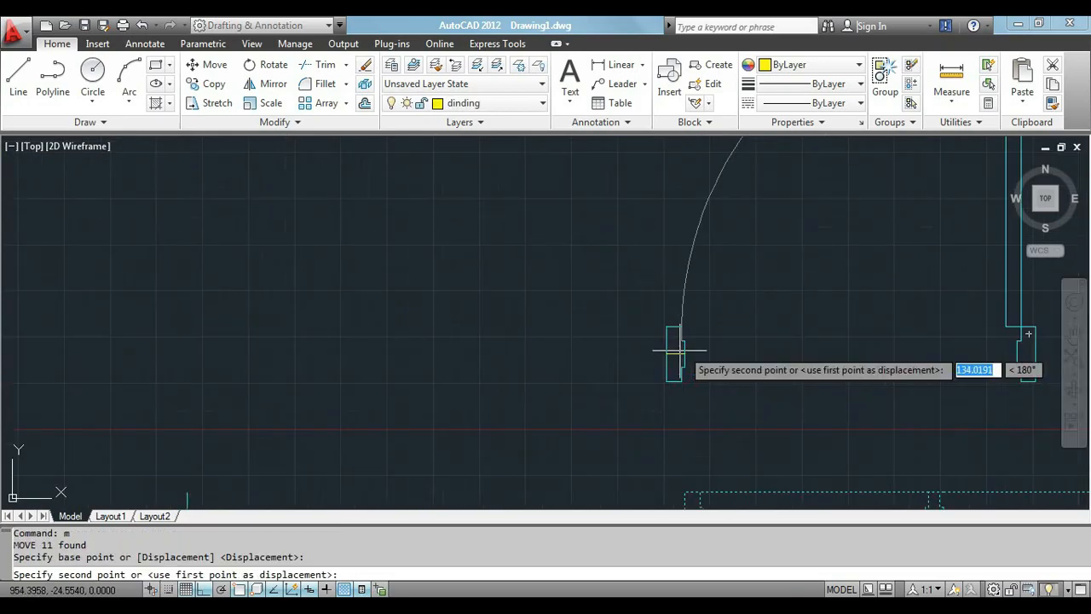
left_click(678, 352)
scroll(680, 353, "up", 5)
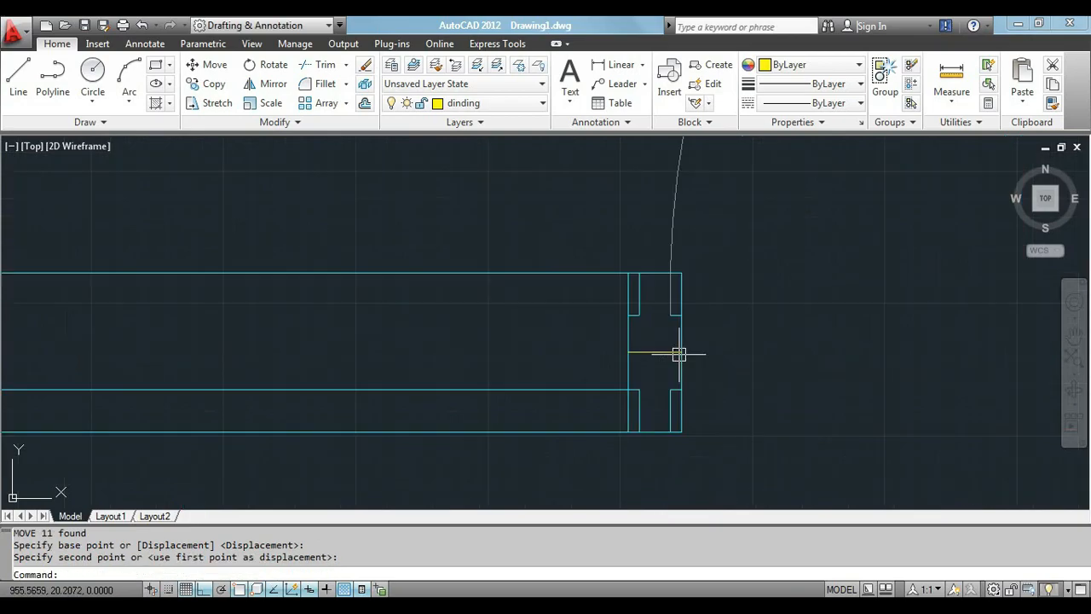
Step: Erase the two helper lines inside the shared jamb between the double window and the door
key("Escape")
left_click(680, 352)
left_click(656, 367)
key("Delete")
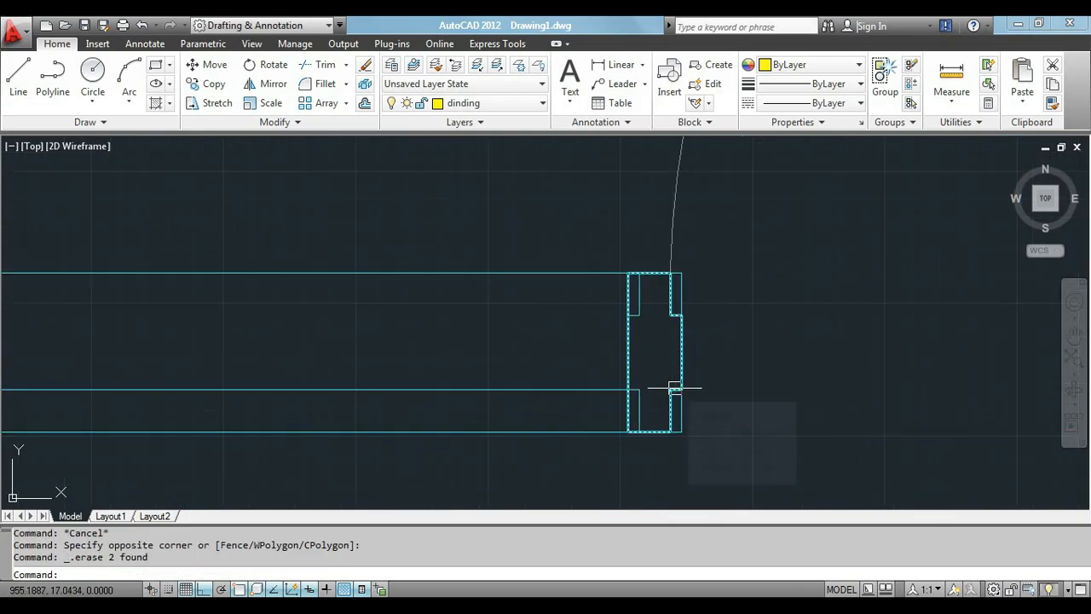
scroll(683, 294, "up", 1)
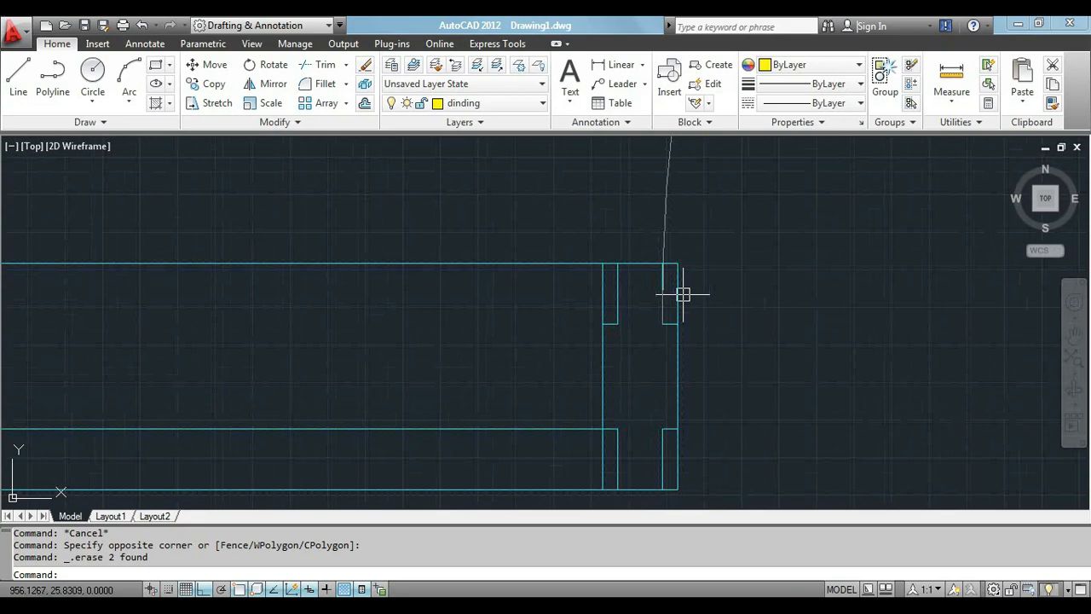
Step: Trim the overlapping frame lines at the window-door joint to leave one shared jamb profile
scroll(682, 294, "up", 2)
type("tr")
key("Return")
key("Return")
left_click(567, 279)
scroll(554, 307, "down", 3)
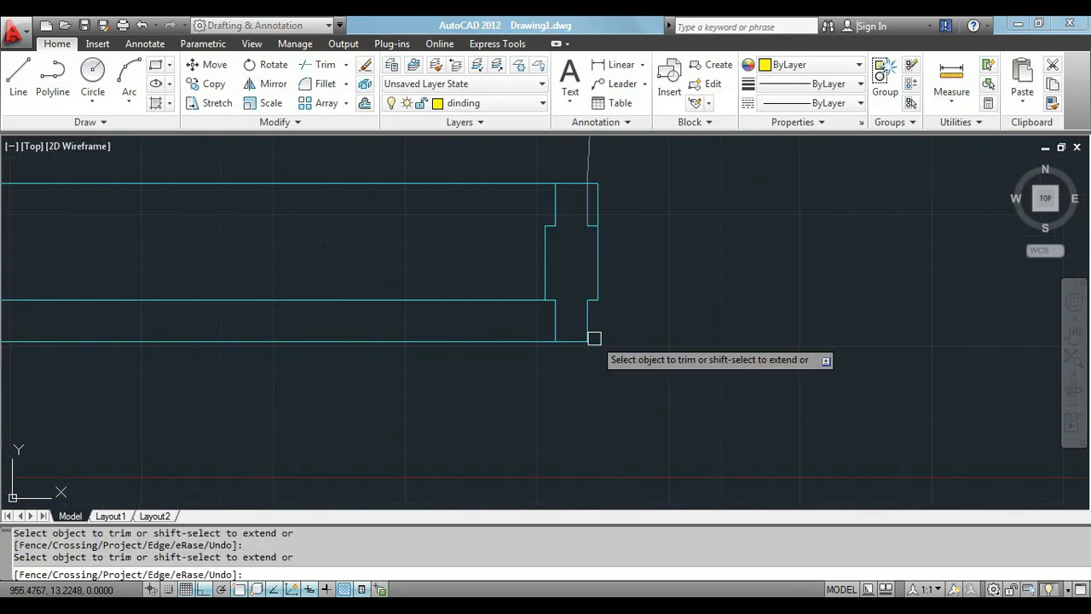
left_click(596, 202)
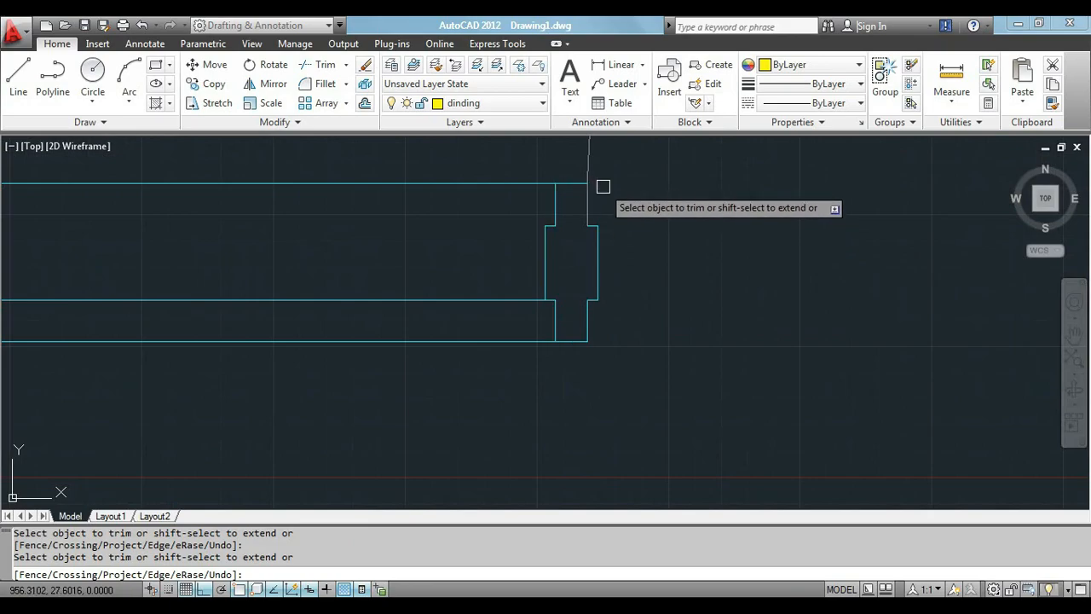
Step: Move the combined double window and door into the living room's front wall, against the column beside the lower-right room
scroll(635, 268, "down", 5)
key("Escape")
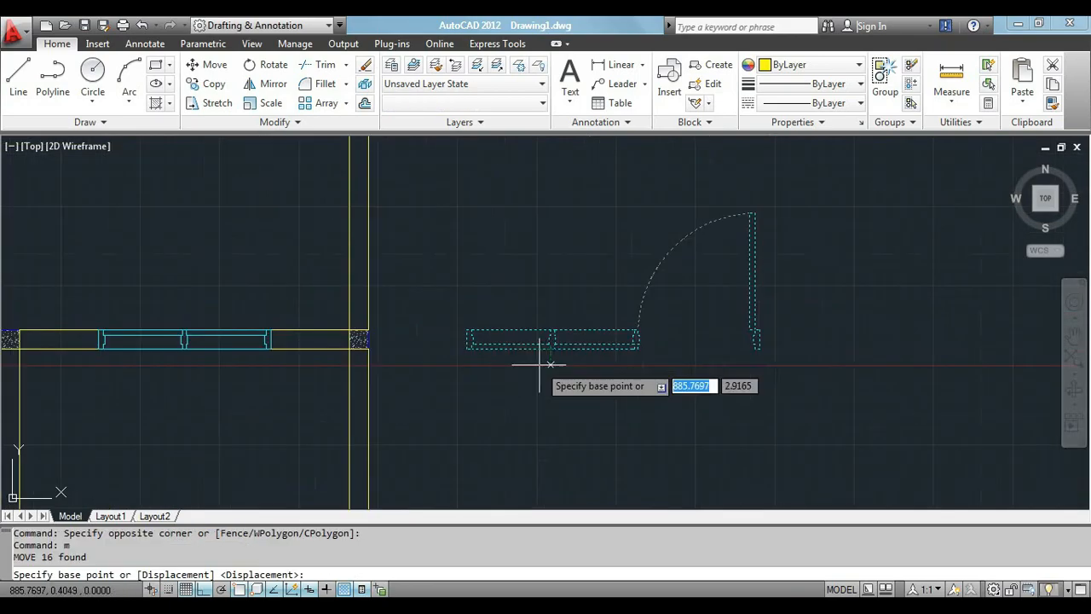
scroll(616, 341, "up", 3)
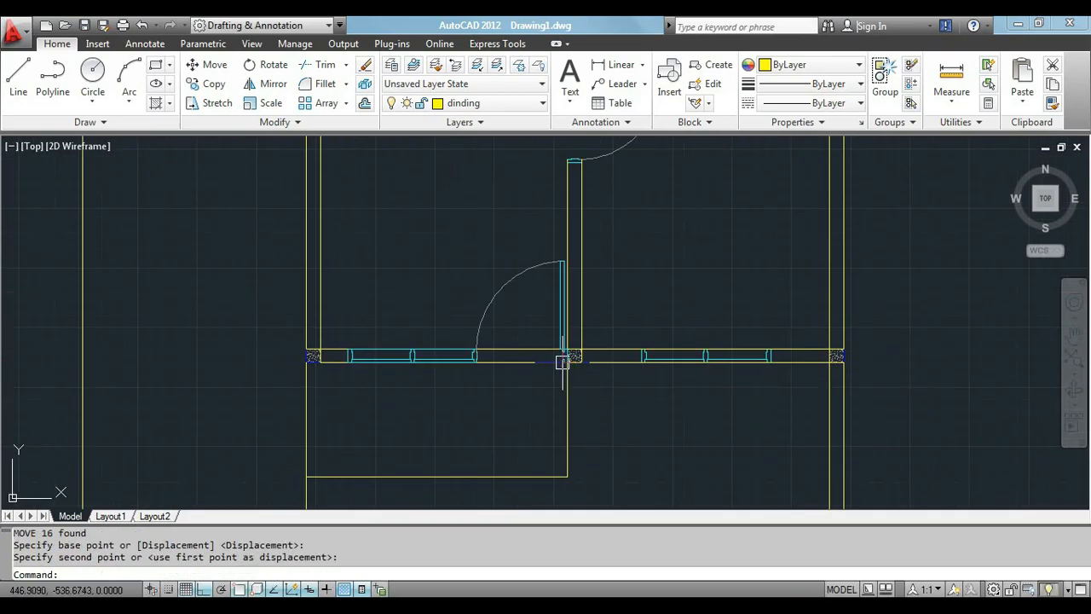
scroll(547, 431, "down", 2)
scroll(765, 372, "down", 1)
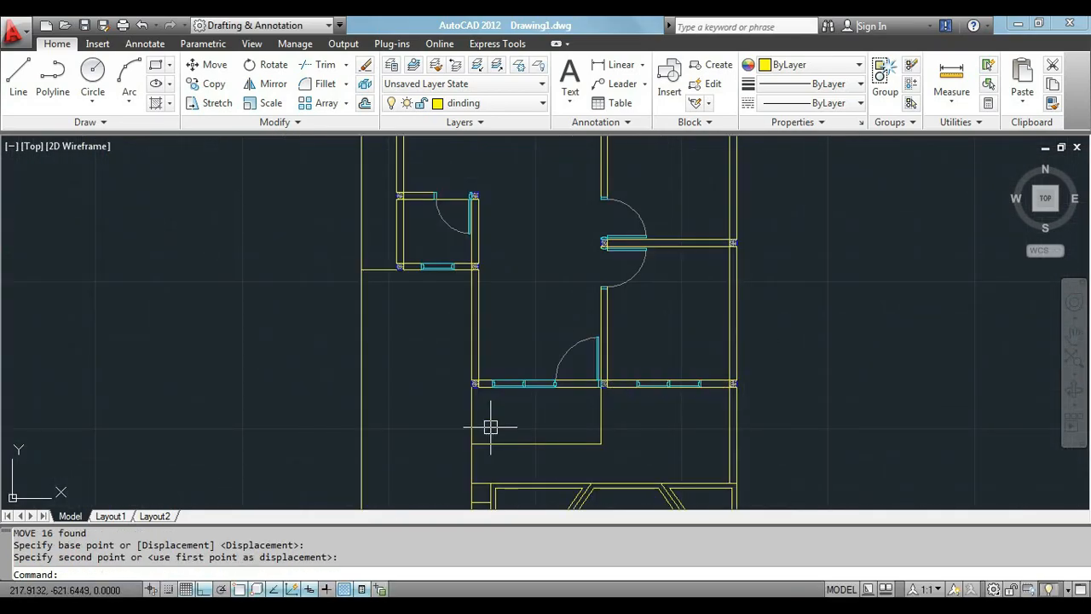
Step: Make arsir the current layer
key("Return")
type("a")
key("Return")
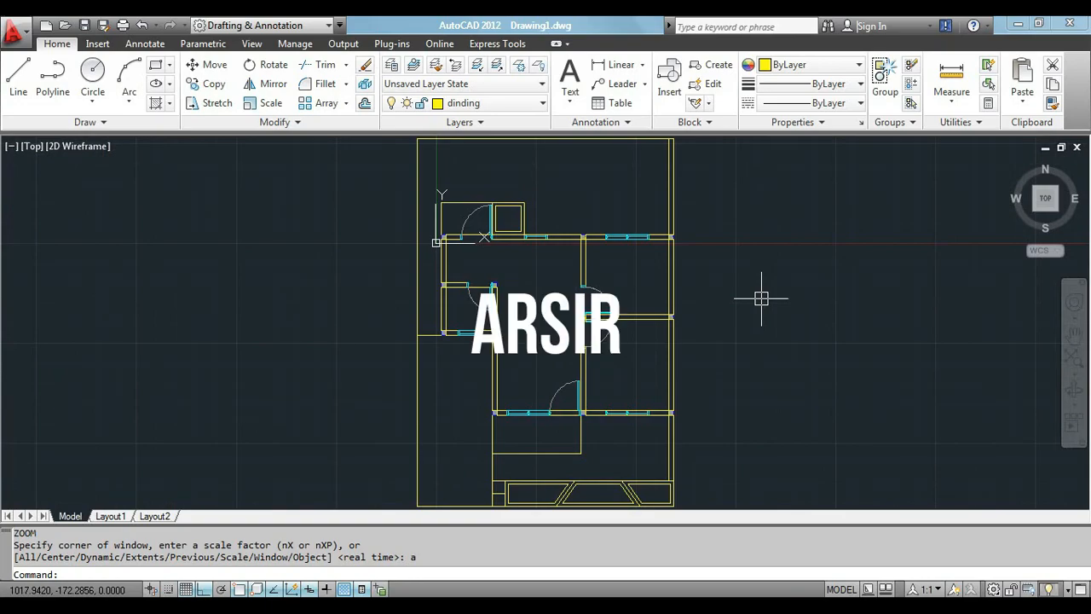
left_click(508, 104)
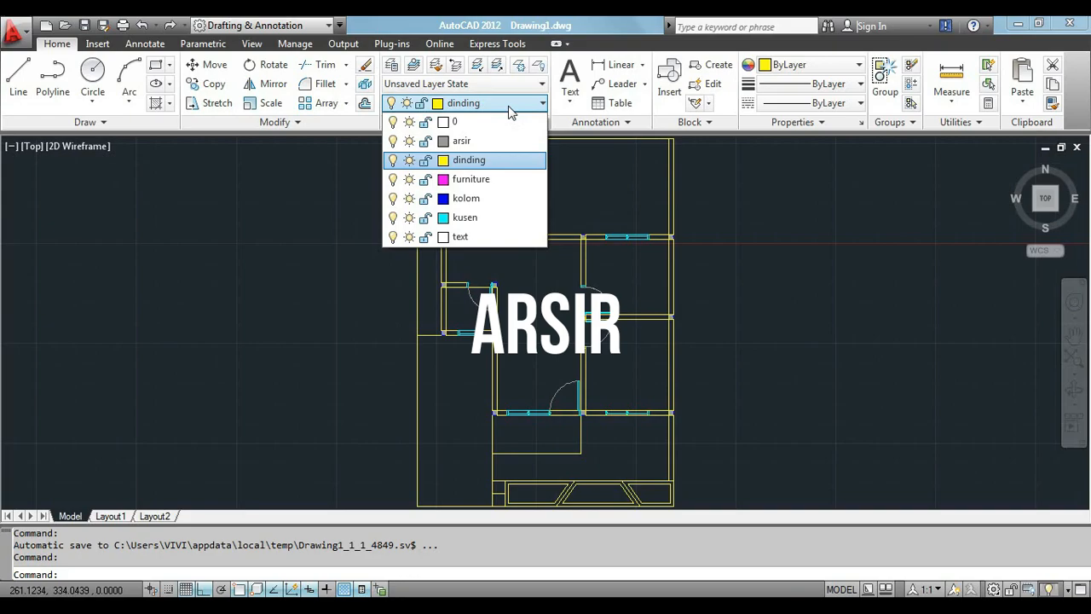
left_click(465, 142)
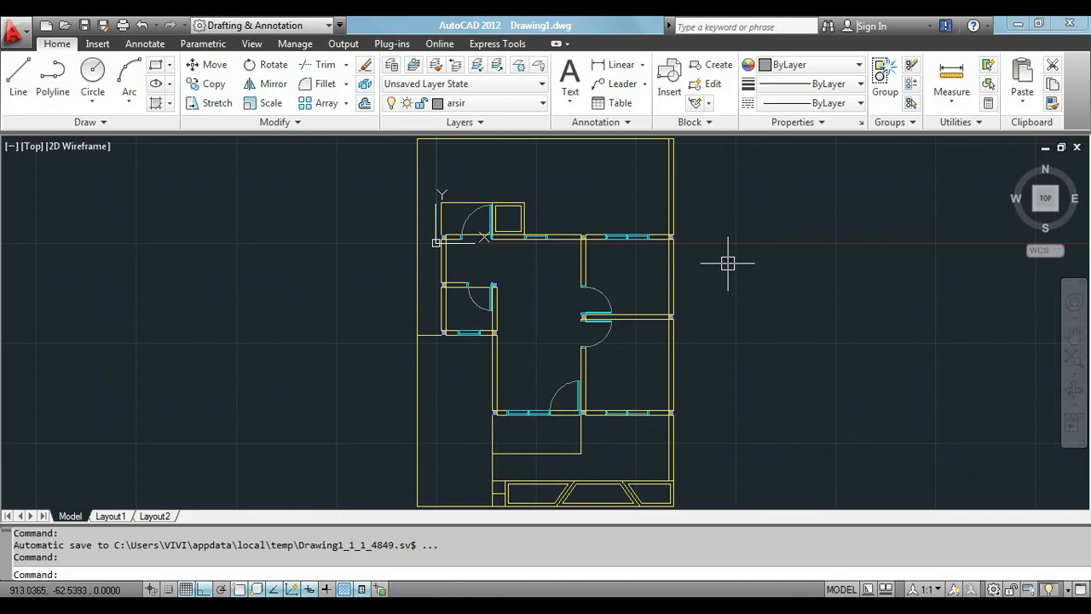
Step: Start a multiline with Zero justification and a scale of 11
scroll(441, 239, "up", 6)
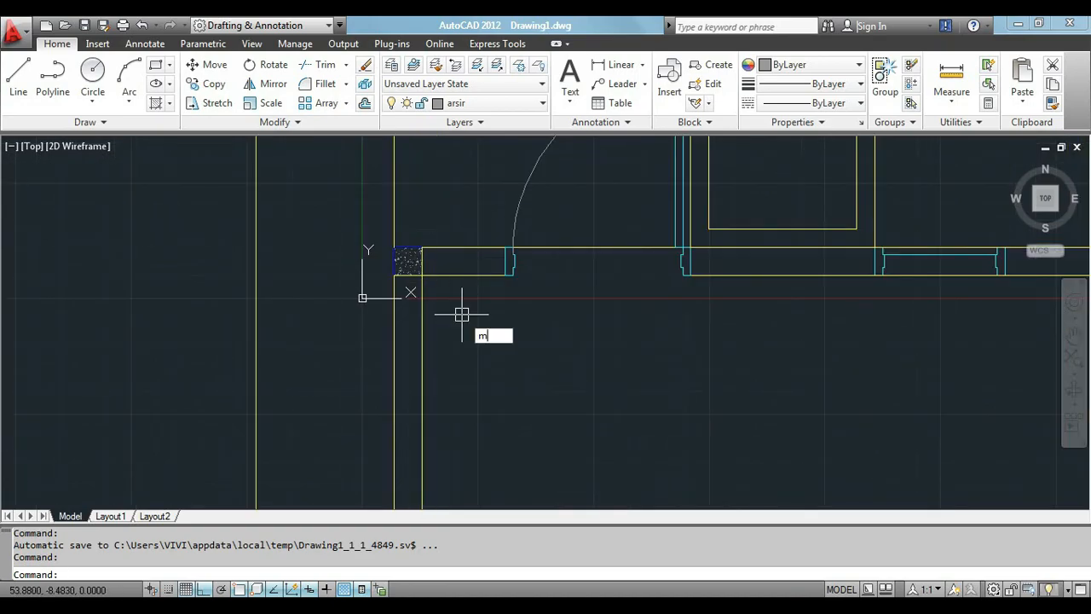
type("l")
key("Return")
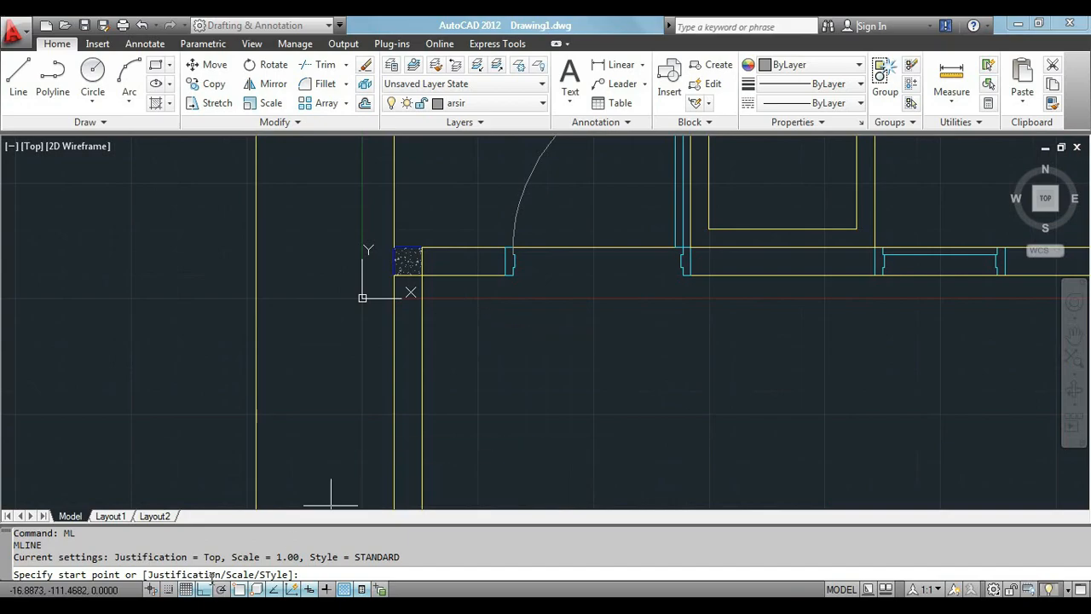
type("j")
key("Return")
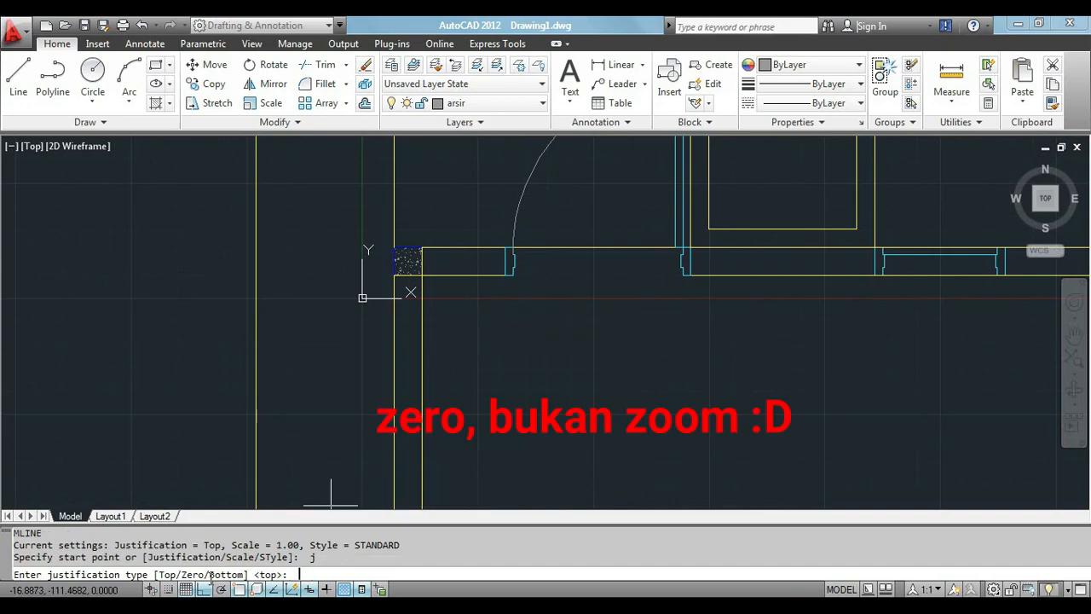
type("z")
key("Return")
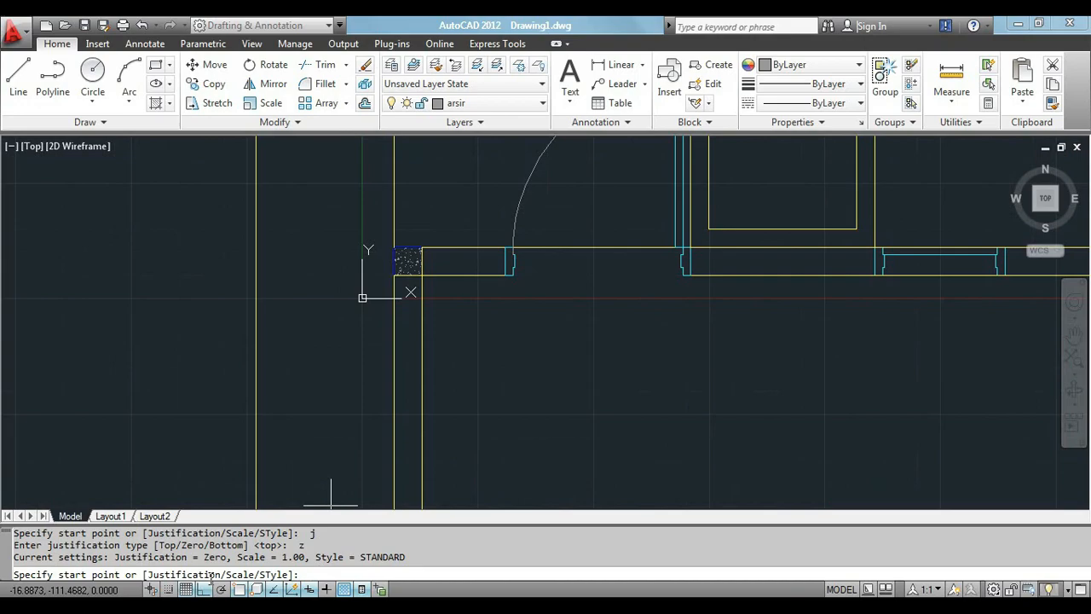
type("s")
key("Return")
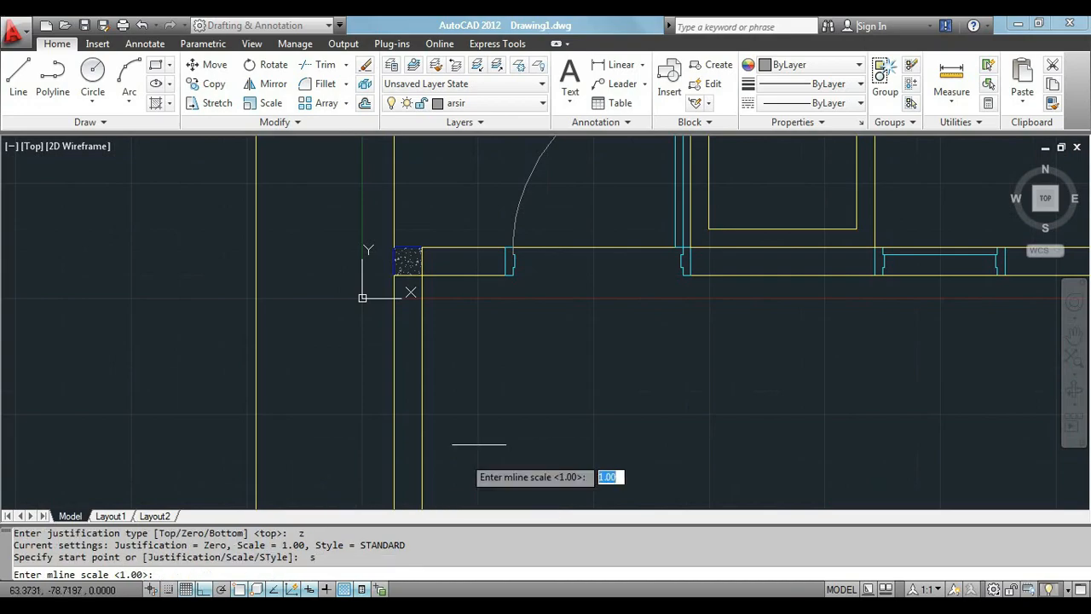
key("Return")
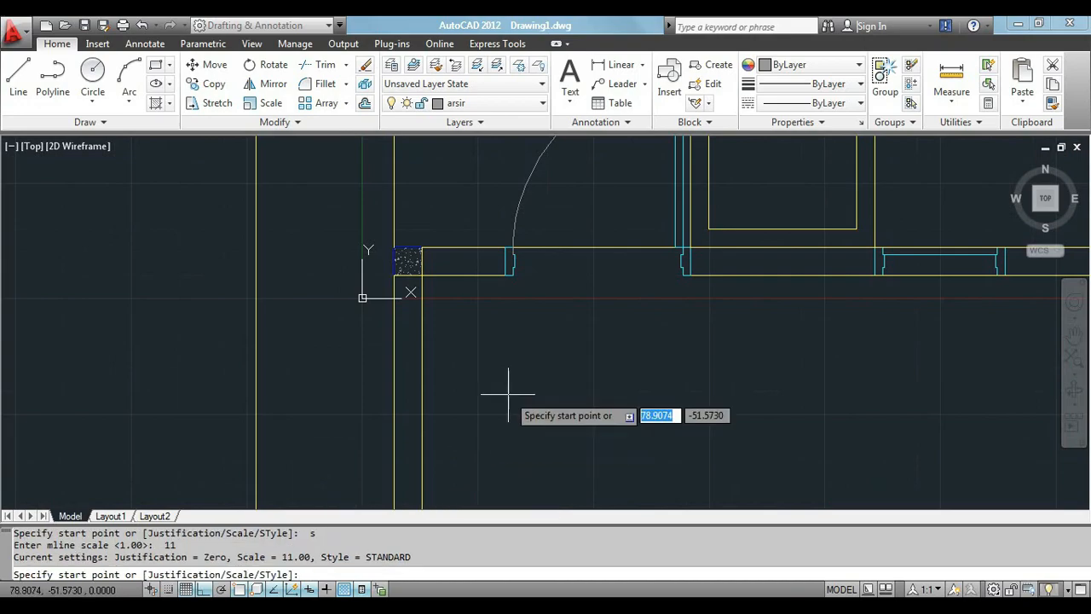
Step: Draw multilines inside the top wall from the left corner column to the door frame and from the door to the single window
left_click(421, 261)
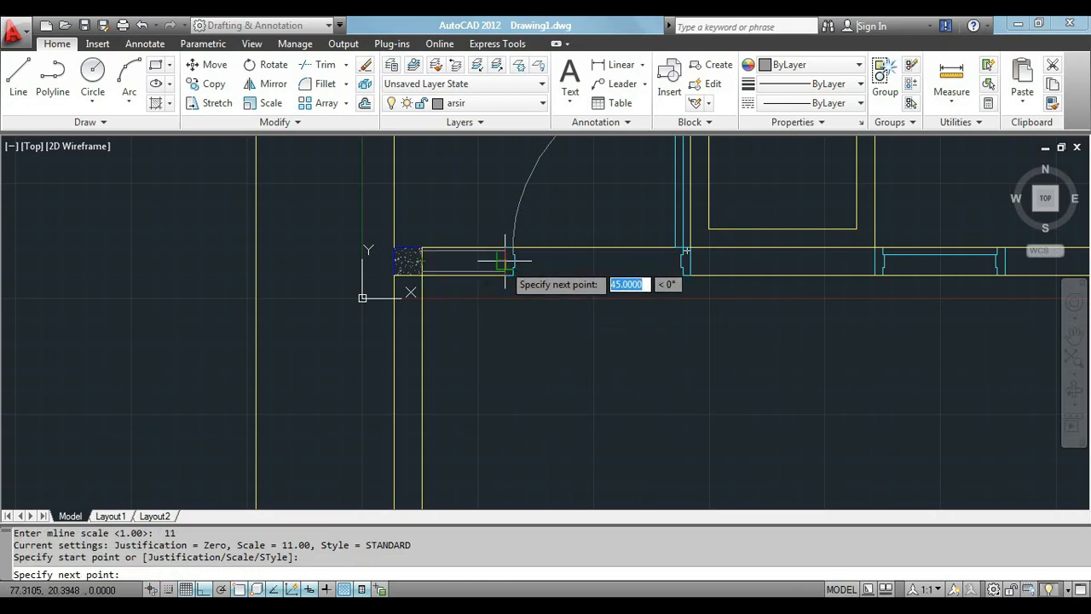
left_click(504, 261)
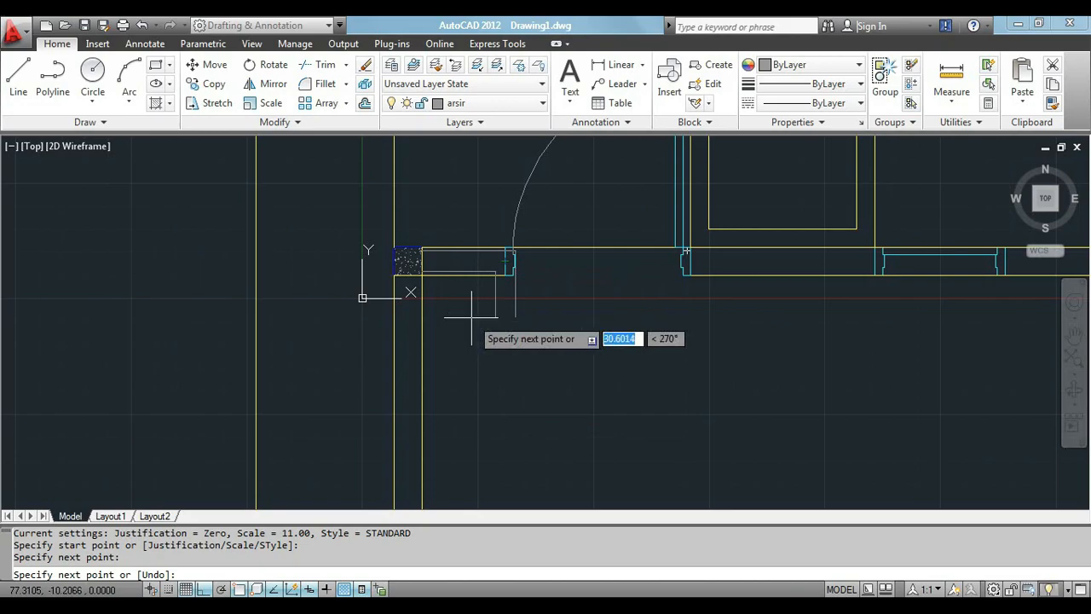
key("Return")
scroll(445, 330, "down", 3)
key("Return")
scroll(602, 271, "up", 3)
left_click(553, 314)
left_click(760, 315)
key("Return")
Step: Draw multilines inside the rest of the top wall, from the single window towards the right corner column
key("Return")
left_click(898, 315)
left_click(810, 323)
key("Return")
key("Return")
left_click(793, 349)
left_click(997, 349)
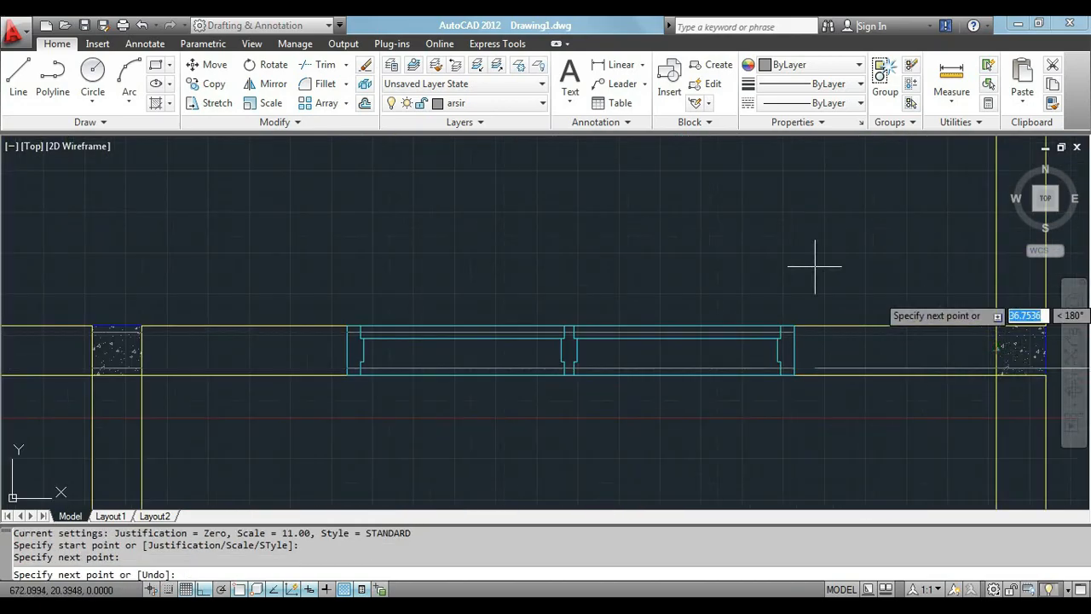
key("Return")
Step: Draw multilines inside the vertical wall below the middle top column and the wall dividing the two right rooms
key("Return")
scroll(739, 154, "down", 3)
scroll(615, 364, "up", 2)
left_click(584, 192)
left_click(599, 390)
left_click(772, 389)
key("Return")
Step: Draw multilines inside the right outer wall, between the columns of the upper and lower right rooms
key("Return")
left_click(780, 384)
left_click(752, 240)
key("Return")
key("Return")
left_click(602, 279)
left_click(588, 388)
key("Return")
Step: Draw multilines inside the lower-right room's bottom wall on both sides of the double window
key("Return")
left_click(576, 399)
left_click(472, 399)
key("Return")
key("Return")
left_click(241, 398)
left_click(134, 398)
key("Return")
Step: Draw multilines up the lower-right room's left wall and in the short front wall piece beside the living-room window
key("Return")
left_click(121, 386)
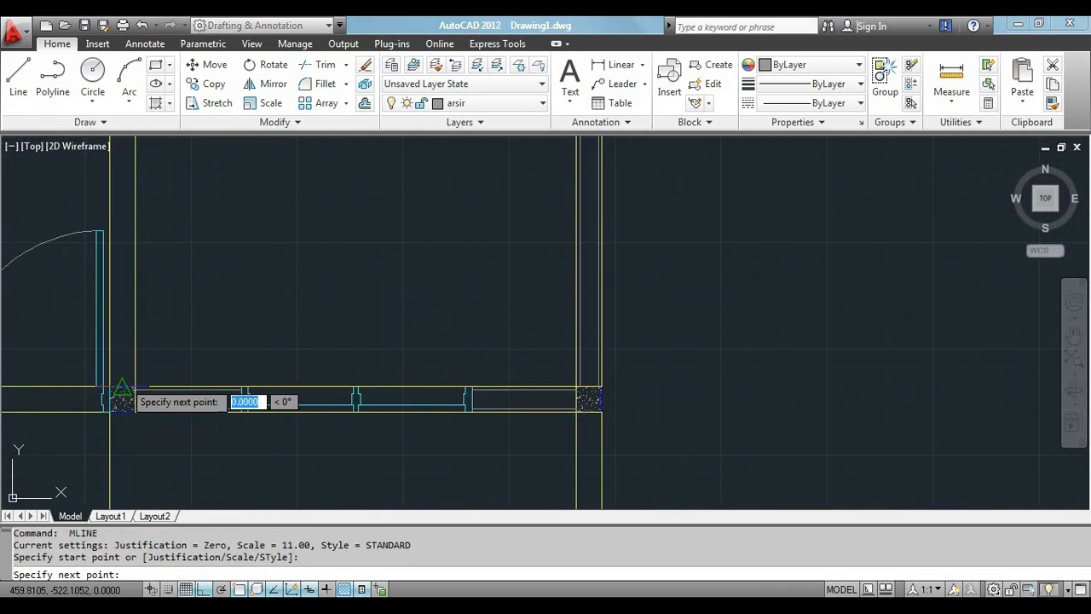
key("Return")
left_click(264, 366)
left_click(326, 366)
key("Escape")
Step: Trim the inner wall line across the front door opening
type("tr")
key("Return")
key("Return")
left_click(640, 317)
Step: Draw multilines inside the next horizontal wall stretch and the left outer wall down to the small left room
type("ml")
key("Return")
middle_click_drag(391, 162, 390, 393)
scroll(454, 358, "up", 1)
left_click(388, 285)
left_click(134, 284)
key("Return")
key("Return")
left_click(123, 283)
scroll(189, 388, "down", 6)
scroll(173, 302, "up", 6)
left_click(174, 342)
key("Return")
Step: Draw multilines inside the small left room's top wall up to the door frame and down its right wall
key("Return")
left_click(187, 331)
left_click(295, 332)
key("Return")
key("Return")
left_click(431, 331)
scroll(444, 303, "down", 2)
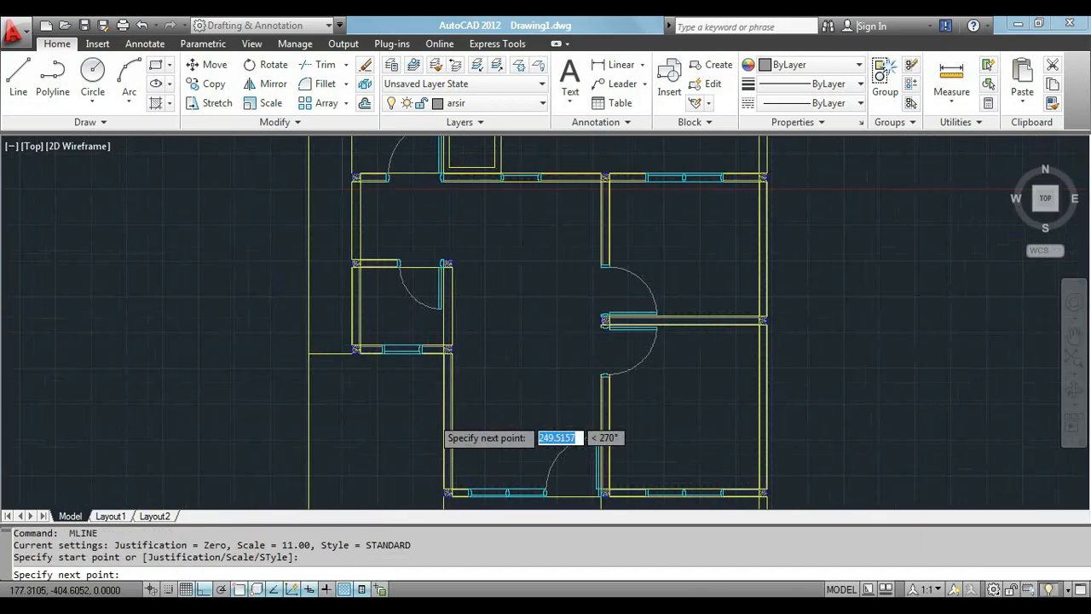
left_click(331, 296)
Step: Draw multilines inside the remaining vertical walls of the plan
scroll(584, 316, "down", 4)
scroll(653, 370, "up", 6)
key("Return")
scroll(677, 281, "down", 10)
type("p")
key("Escape")
type("ml")
left_click(623, 378)
left_click(611, 254)
key("Escape")
type("z a")
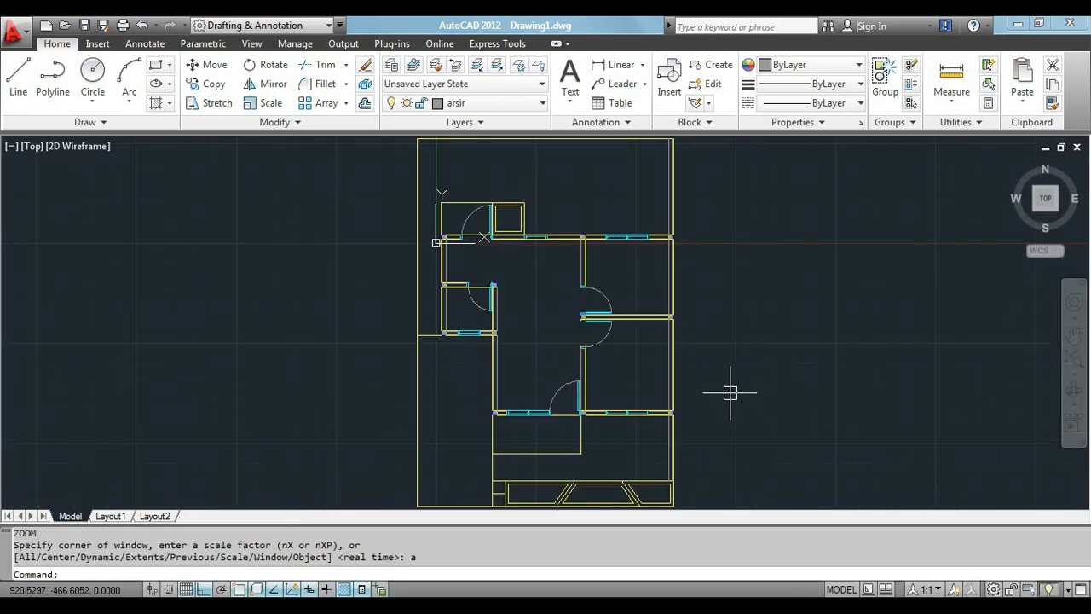
Step: Hatch the multiline area between the top-left corner column and the door with pattern ANSI32 at scale 10
scroll(460, 205, "up", 4)
scroll(430, 303, "up", 6)
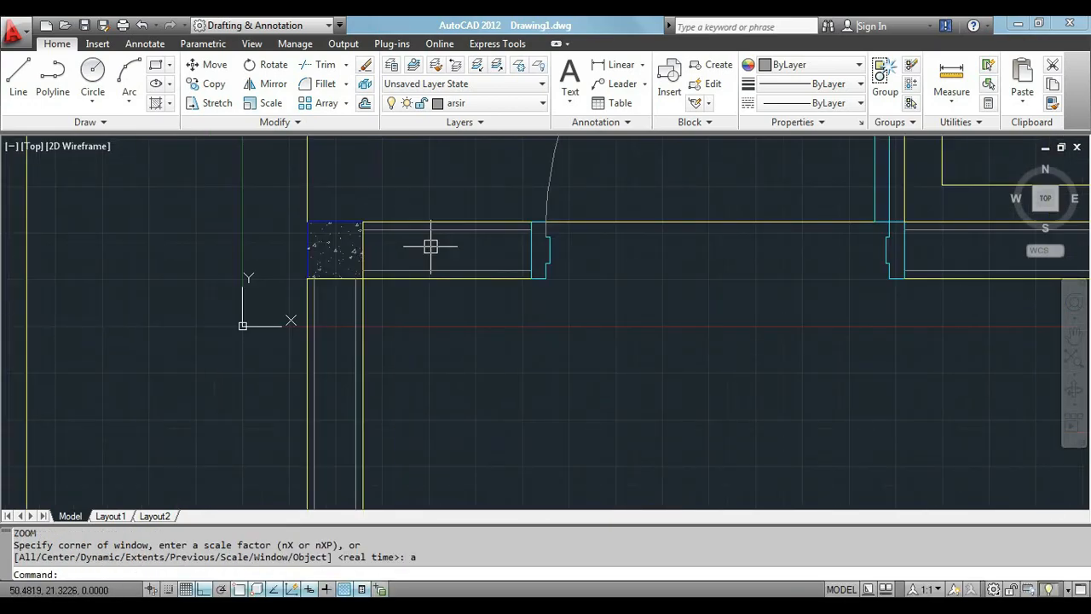
type("h")
key("Return")
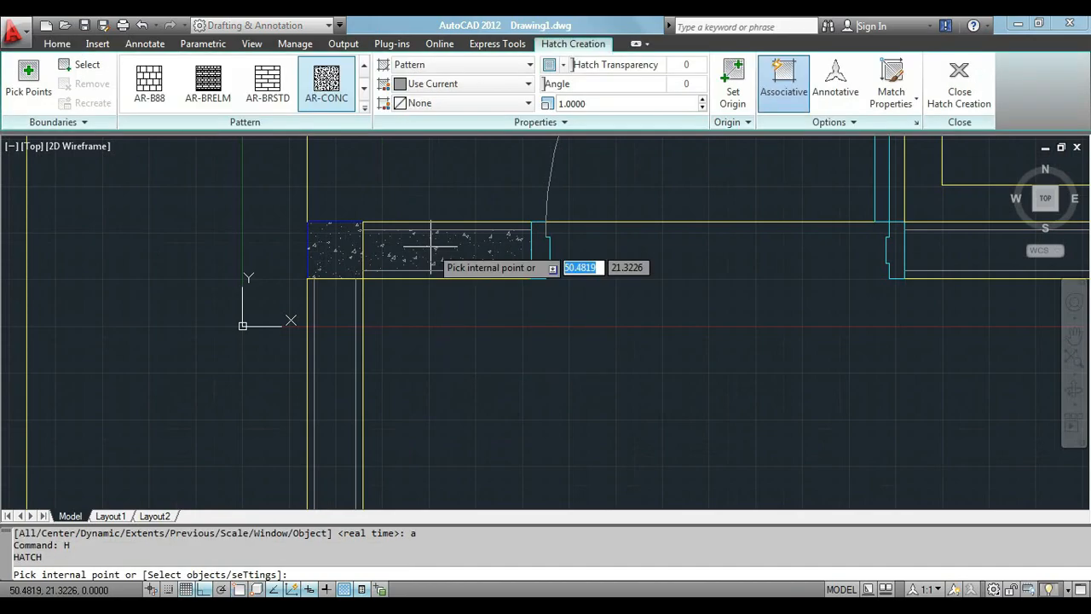
left_click(364, 108)
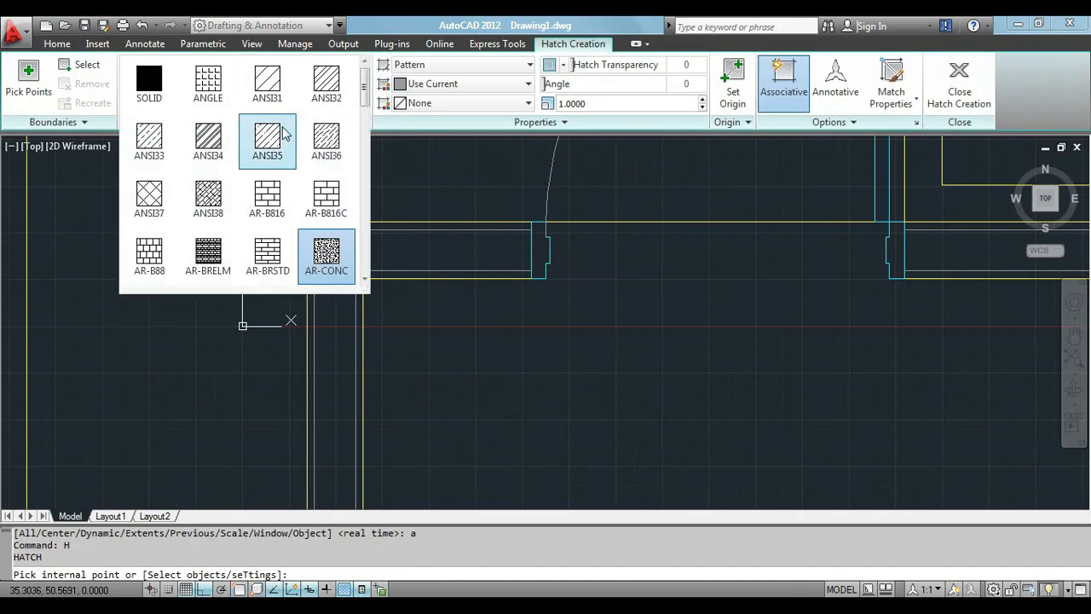
left_click(324, 79)
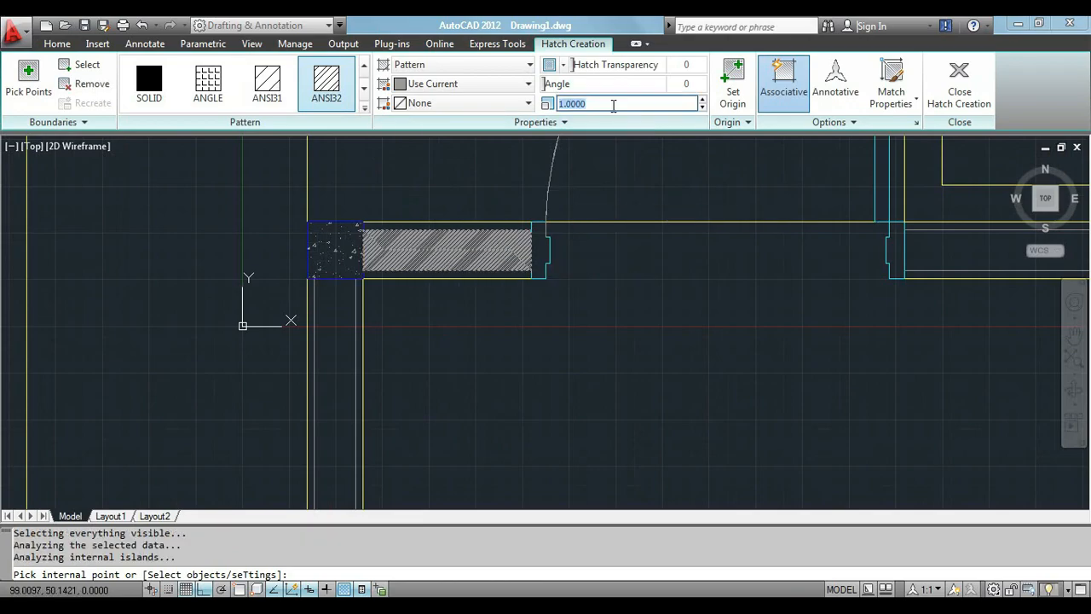
type("3")
key("Return")
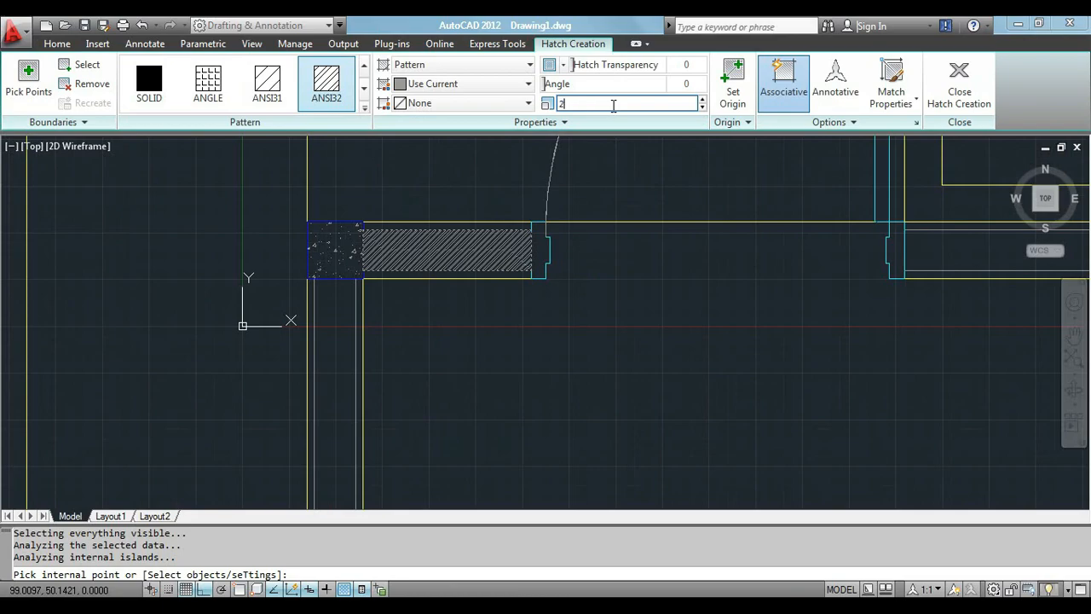
key("Return")
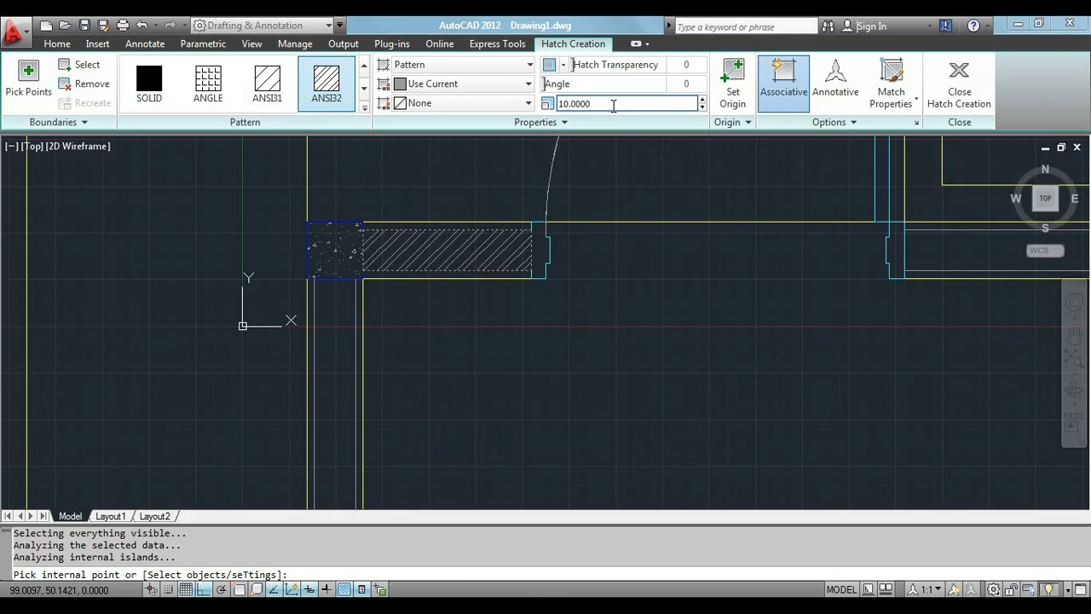
scroll(522, 343, "down", 5)
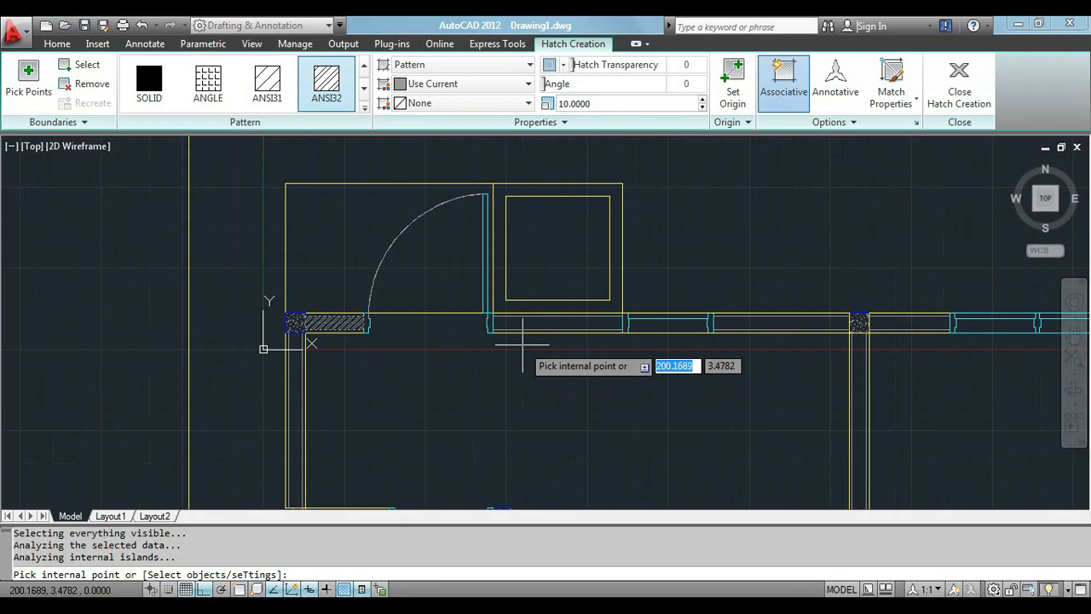
Step: Hatch the multiline areas of the top horizontal wall between doors, windows and columns with ANSI32 at scale 10
left_click(556, 328)
left_click(779, 326)
left_click(903, 324)
scroll(618, 317, "down", 6)
scroll(753, 321, "up", 6)
left_click(750, 304)
scroll(751, 293, "down", 6)
key("Return")
key("Return")
Step: Hatch the multiline areas of the remaining walls outside the small left room with ANSI32 at scale 10
scroll(409, 292, "up", 3)
left_click(410, 292)
scroll(533, 282, "down", 5)
scroll(547, 357, "up", 5)
left_click(549, 360)
left_click(566, 448)
scroll(734, 358, "down", 2)
scroll(690, 292, "down", 5)
scroll(754, 409, "up", 4)
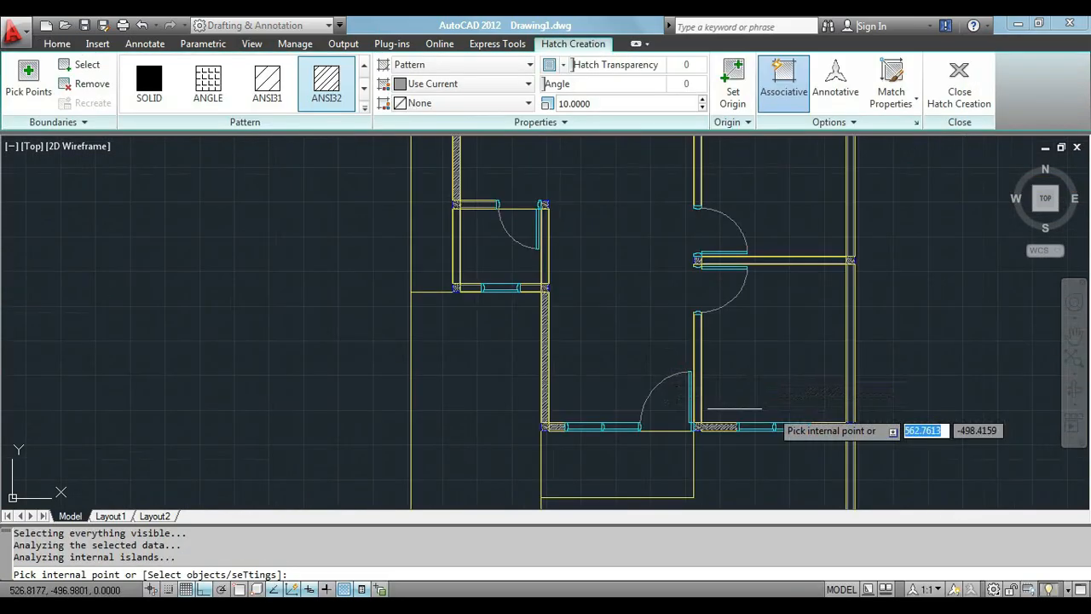
scroll(730, 238, "up", 3)
scroll(358, 273, "down", 5)
key("Return")
Step: Hatch the small left room's walls with pattern ANSI37 at scale 30
scroll(701, 307, "up", 6)
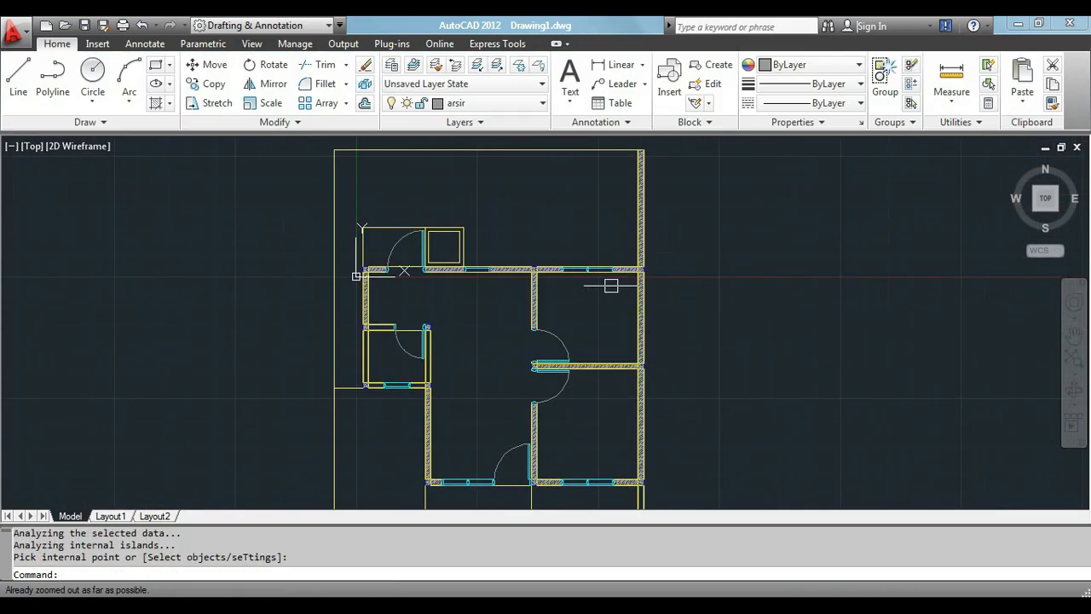
scroll(638, 470, "down", 2)
scroll(606, 409, "down", 4)
scroll(341, 273, "up", 6)
type("h")
key("Return")
left_click(363, 104)
left_click(149, 196)
left_click(597, 103)
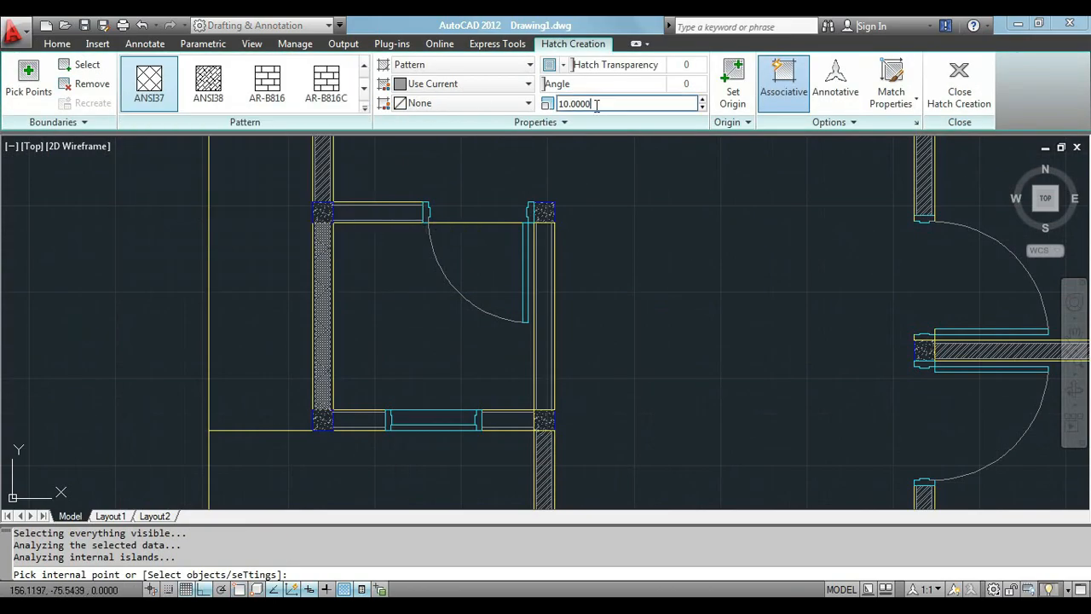
type("50")
key("Return")
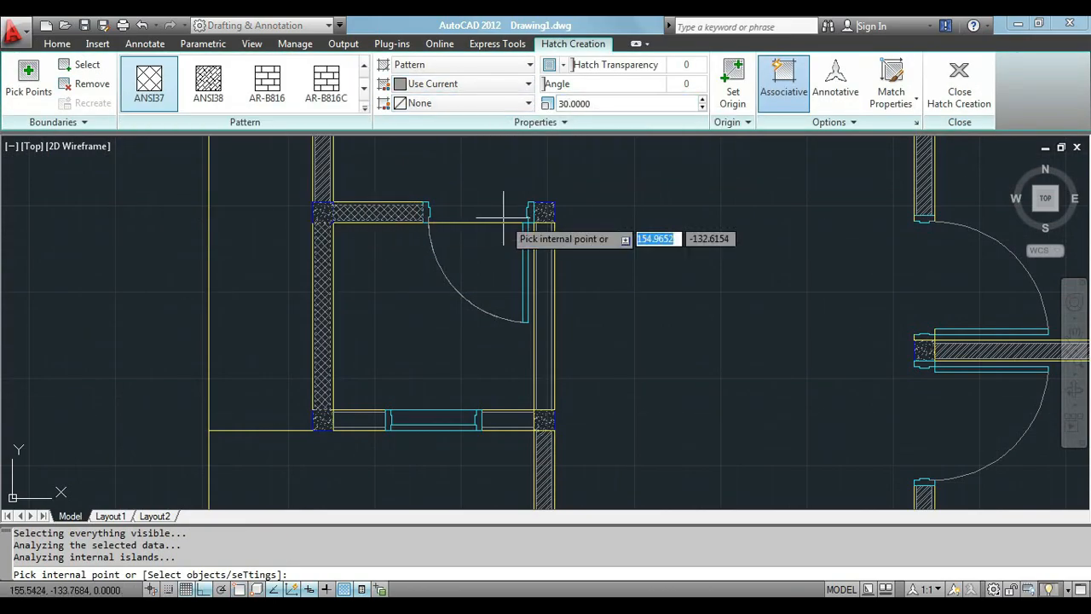
key("Return")
Step: Hatch the three planter outlines along the front edge of the plan
scroll(609, 367, "down", 4)
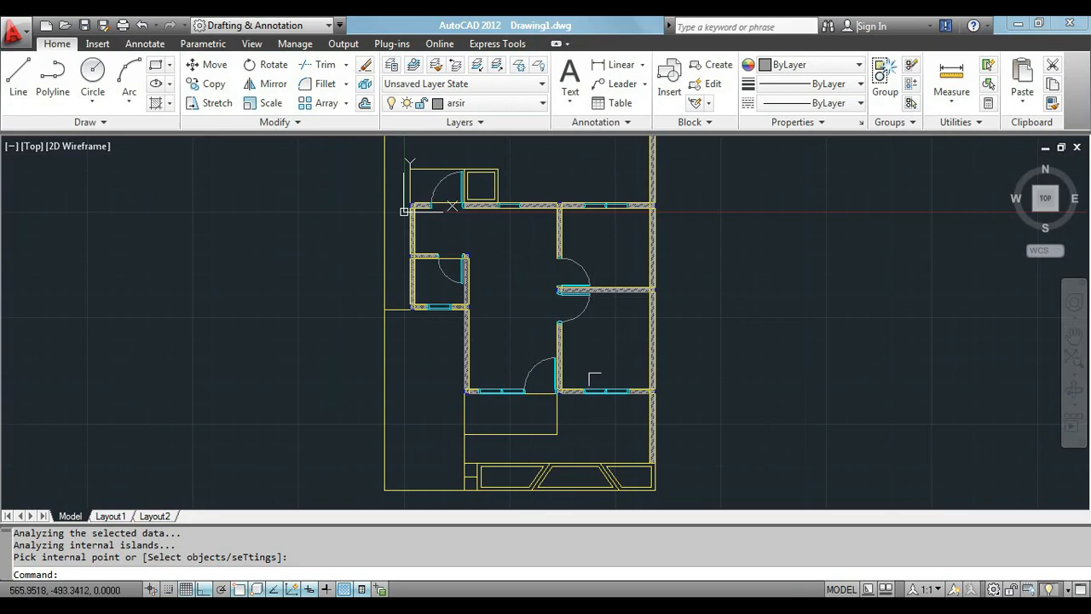
type("z")
key("Return")
type("a")
key("Return")
key("Return")
key("Escape")
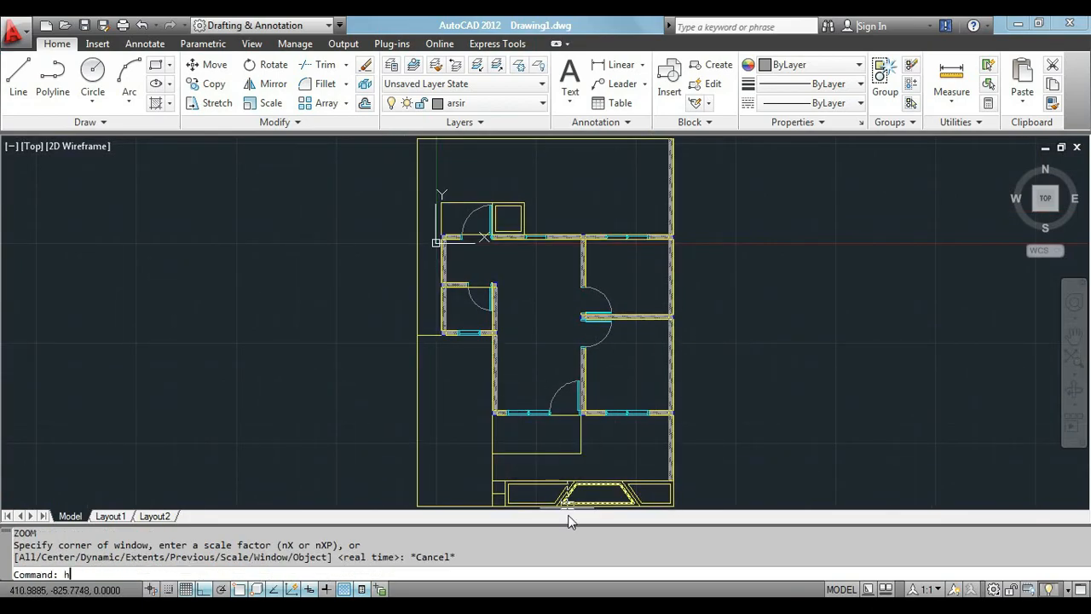
type("h")
key("Return")
left_click(364, 104)
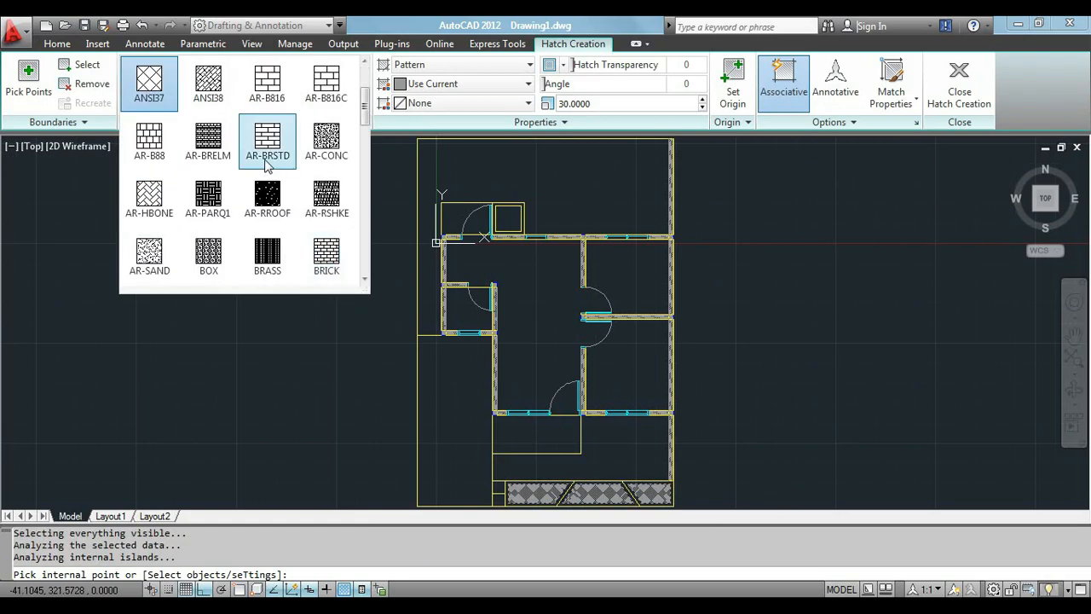
scroll(290, 256, "down", 5)
left_click(267, 195)
key("Escape")
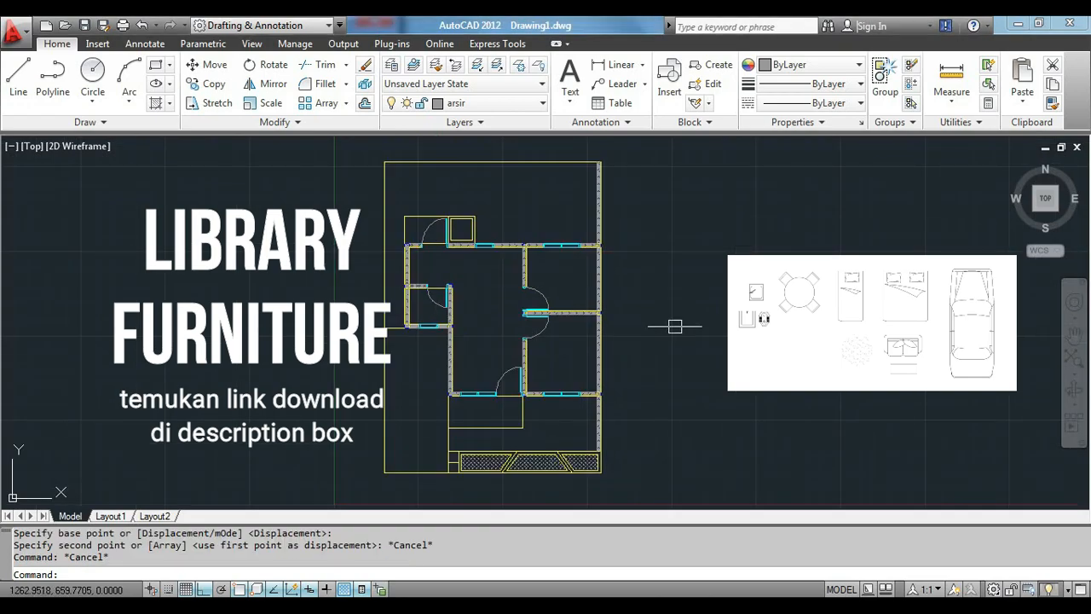
Step: Open LIBRARY - CARA MEMBUAT DENAH.dwg from the YOUTUBE folder and copy all its furniture objects
left_click(95, 607)
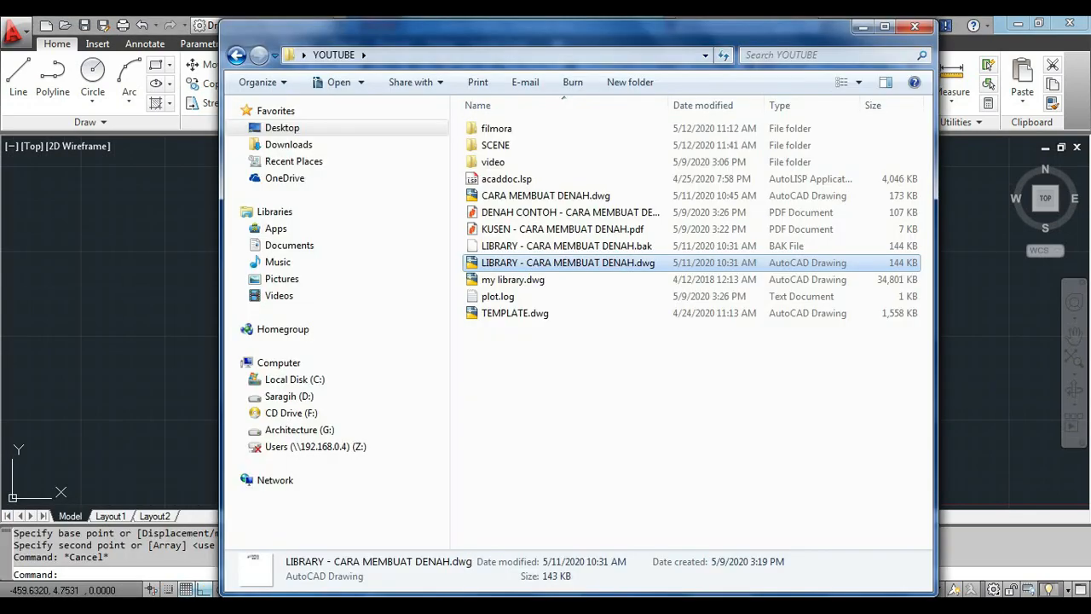
double_click(554, 264)
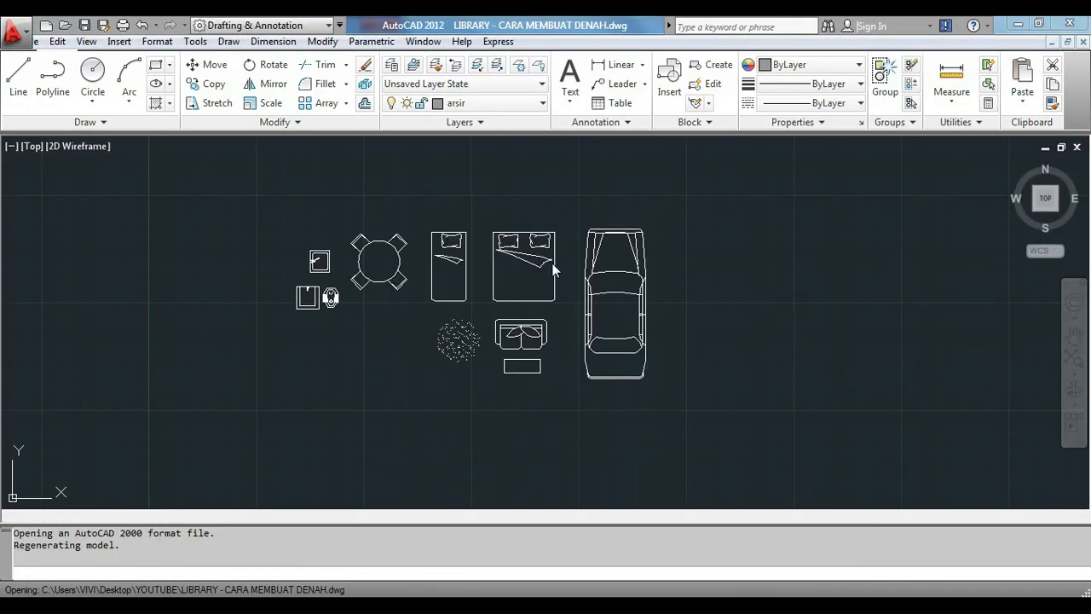
left_click(691, 184)
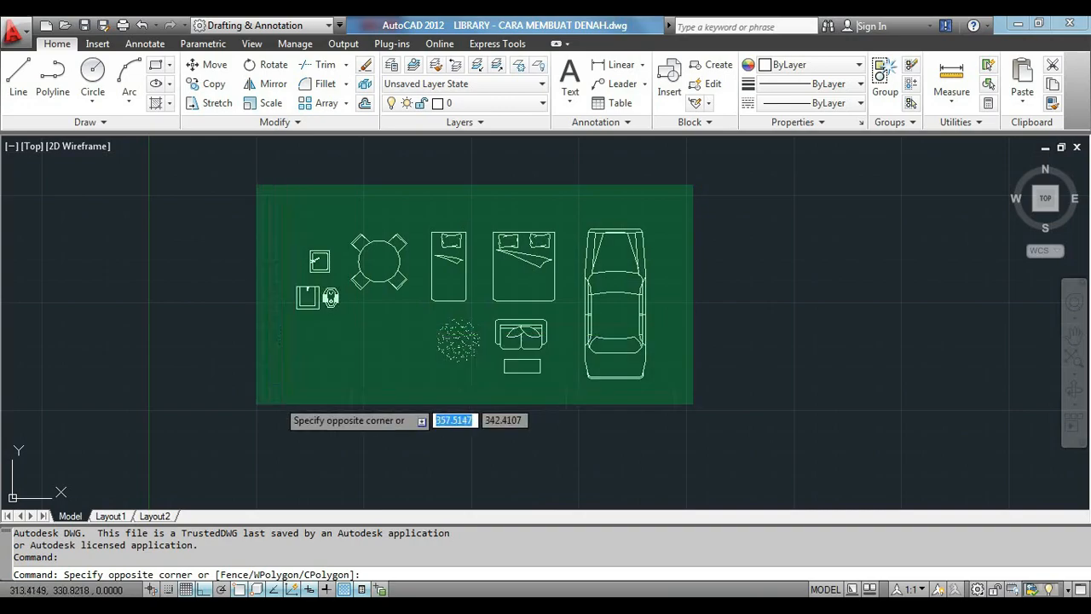
left_click(241, 407)
key("ctrl+c")
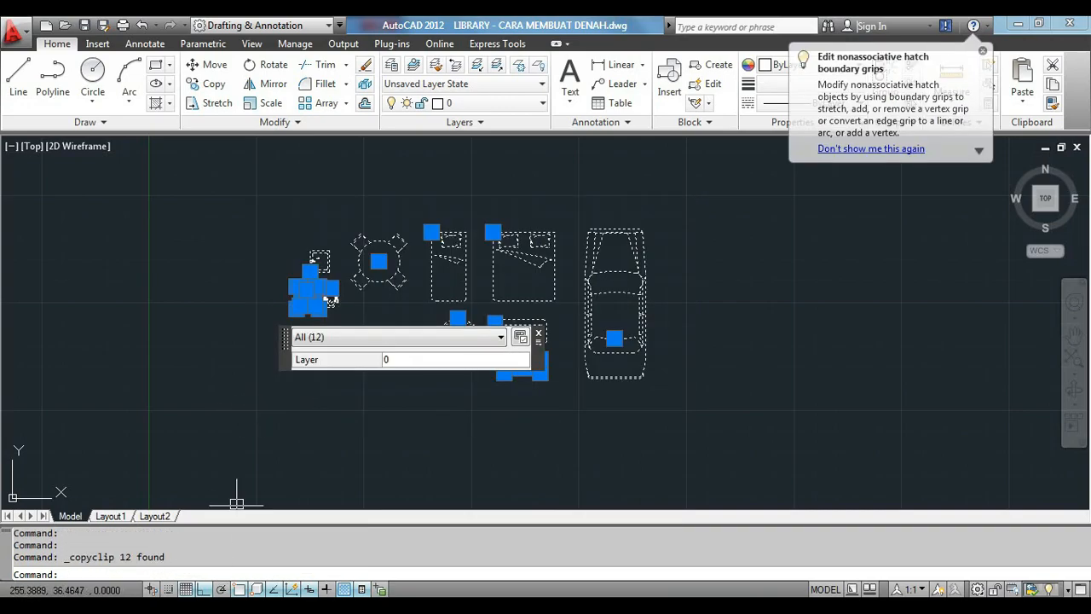
Step: Switch back to Drawing1.dwg and paste the furniture set in the empty space to the right of the plan
mouse_move(236, 607)
left_click(111, 533)
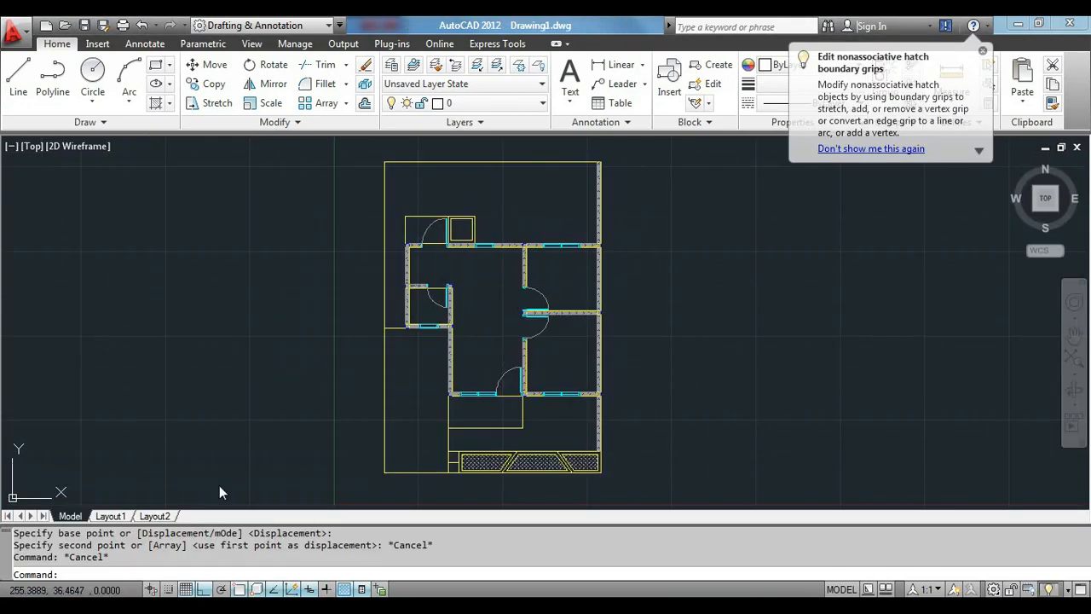
key("ctrl+v")
left_click(676, 365)
scroll(618, 397, "down", 2)
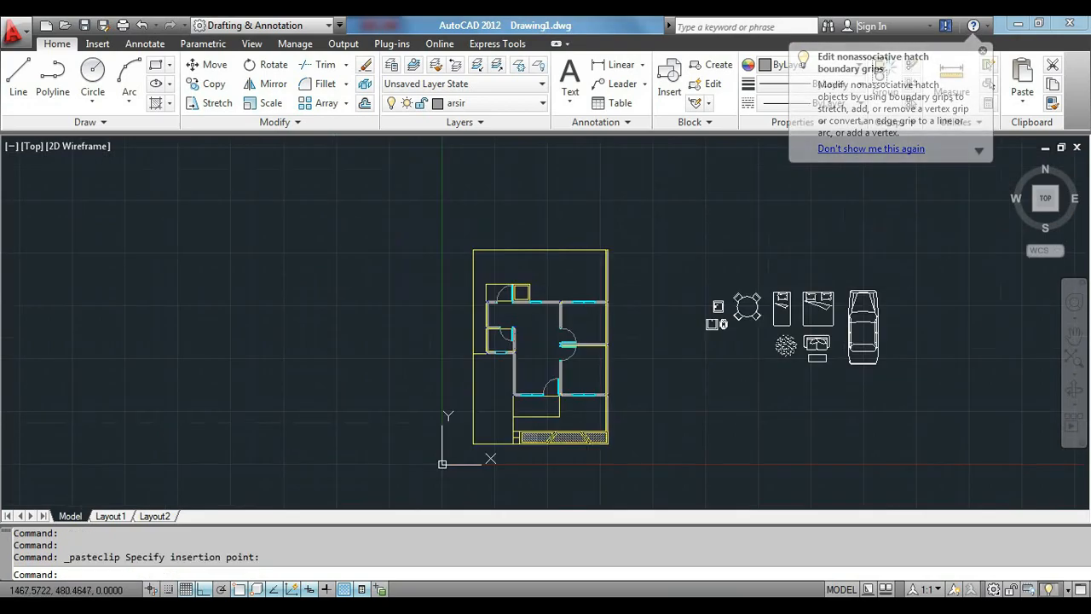
Step: Assign the pasted furniture set to the furniture layer and make furniture the current layer
left_click(915, 253)
left_click(692, 388)
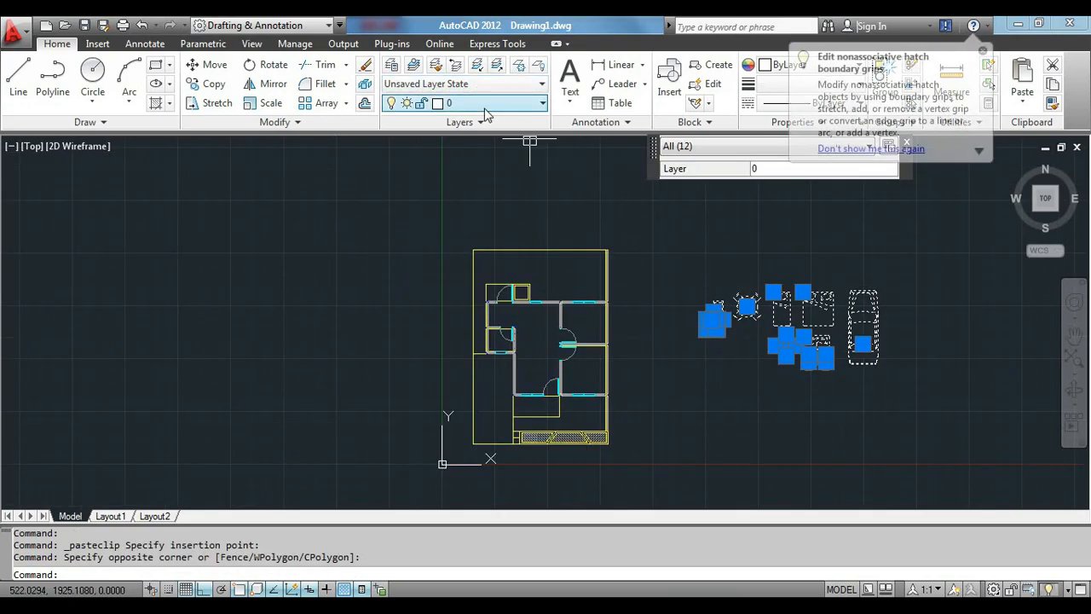
left_click(477, 104)
left_click(471, 179)
key("Escape")
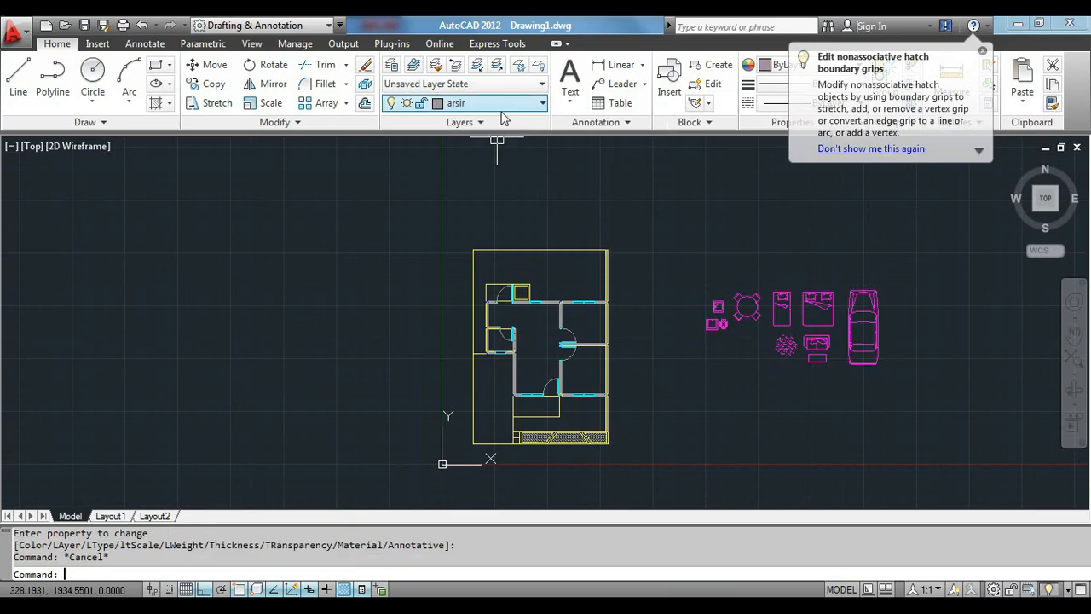
left_click(503, 103)
left_click(471, 178)
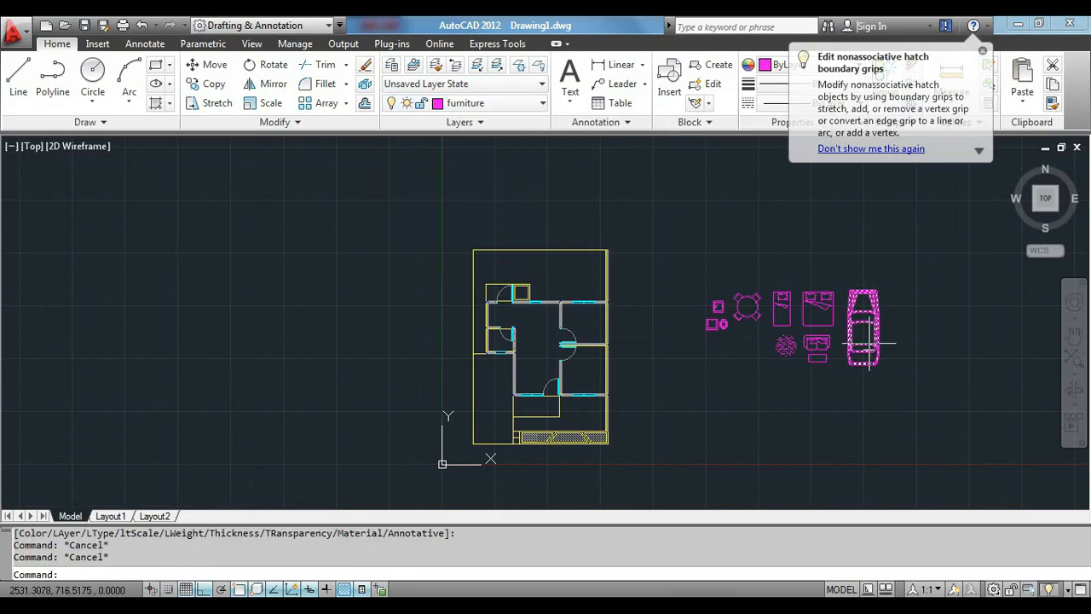
Step: Copy the double bed from the furniture set into the lower right bedroom
scroll(840, 313, "up", 3)
left_click(787, 253)
type("co")
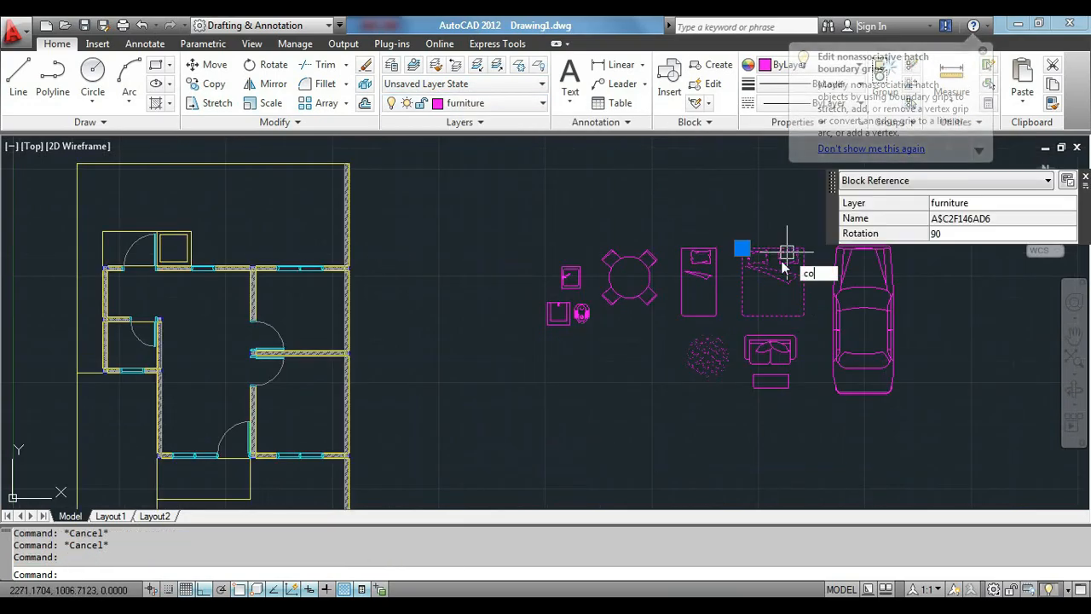
key("Return")
left_click(789, 258)
scroll(273, 435, "up", 3)
left_click(341, 345)
key("Escape")
Step: Rotate the copied double bed so its pillows face the right wall and move it into the bedroom's lower right corner
left_click(333, 354)
type("ro")
key("Return")
type("m")
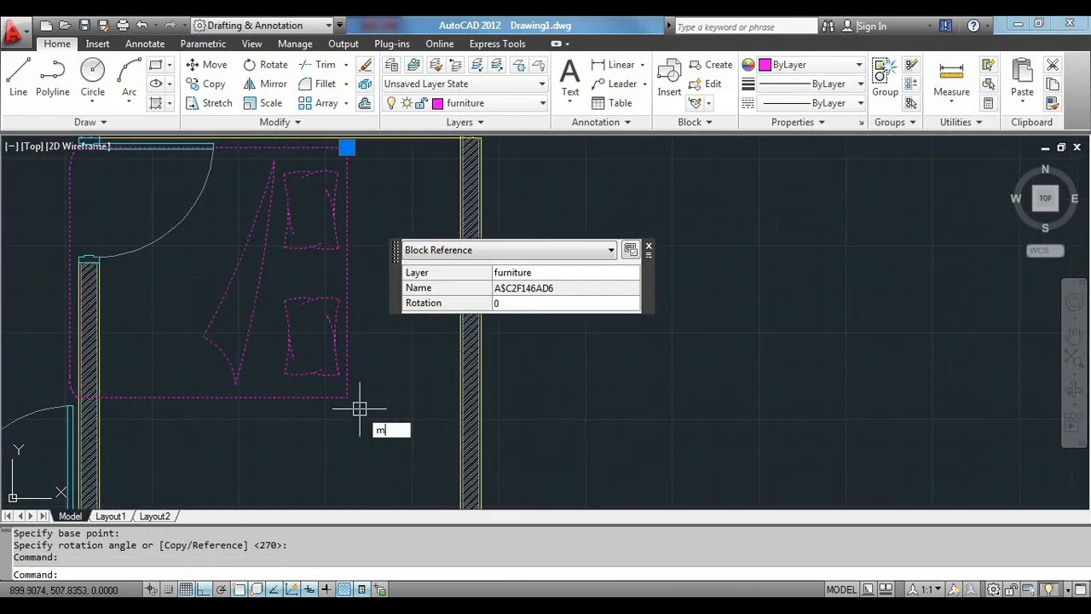
key("Return")
left_click(346, 398)
left_click(451, 448)
Step: Draw a wardrobe outline with crossed diagonals in the lower bedroom's upper right corner
type("pl")
left_click(494, 196)
type("4.0")
key("Return")
left_click(406, 428)
key("Return")
key("Return")
left_click(406, 428)
key("Escape")
type("l")
key("Return")
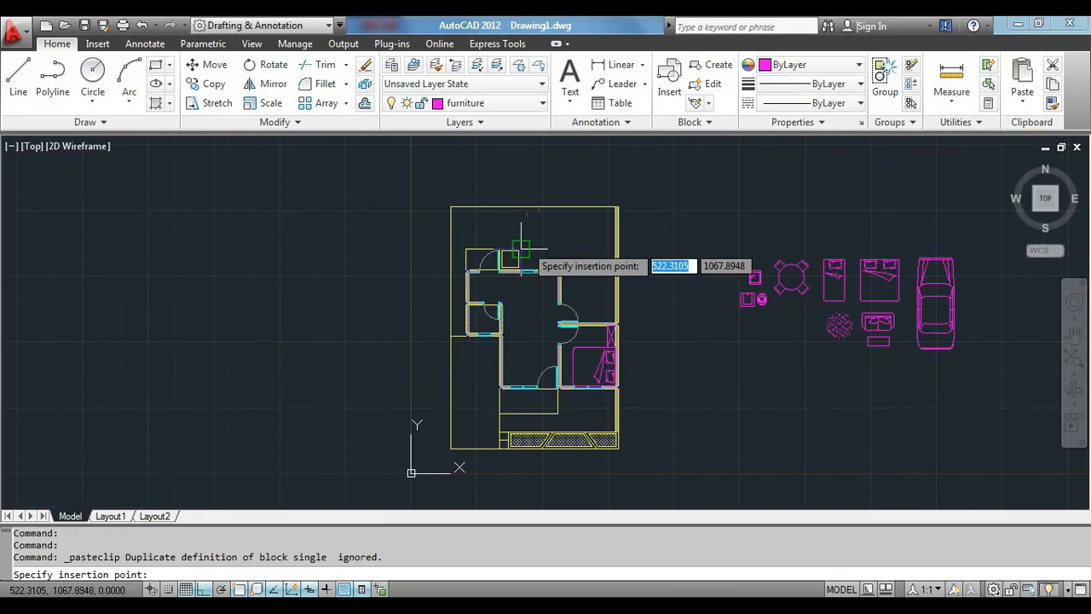
Step: Place the single bed in the upper bedroom's upper right corner and draw a crossed wardrobe 40 deep in the opposite corner
scroll(524, 244, "up", 5)
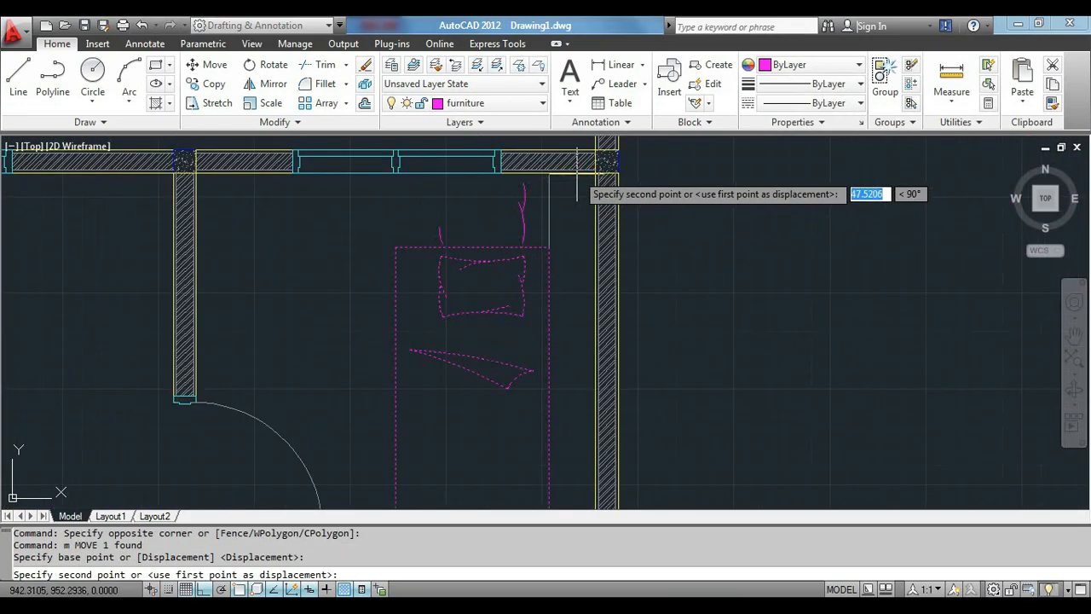
left_click(594, 217)
type("pl")
key("Return")
left_click(280, 217)
type("40")
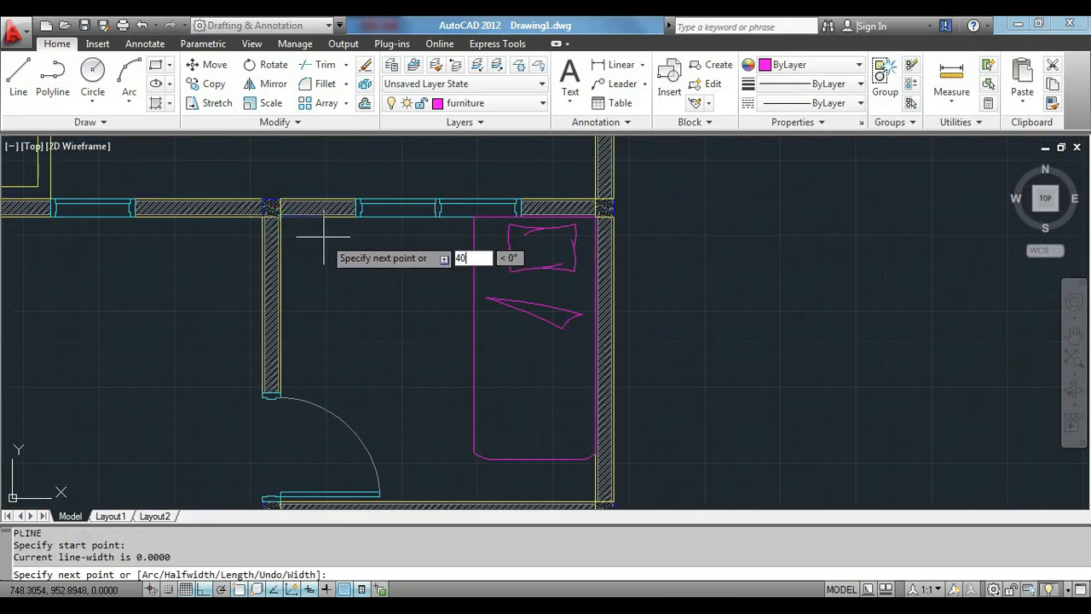
key("Return")
scroll(288, 399, "up", 6)
left_click(275, 373)
left_click(265, 375)
key("Escape")
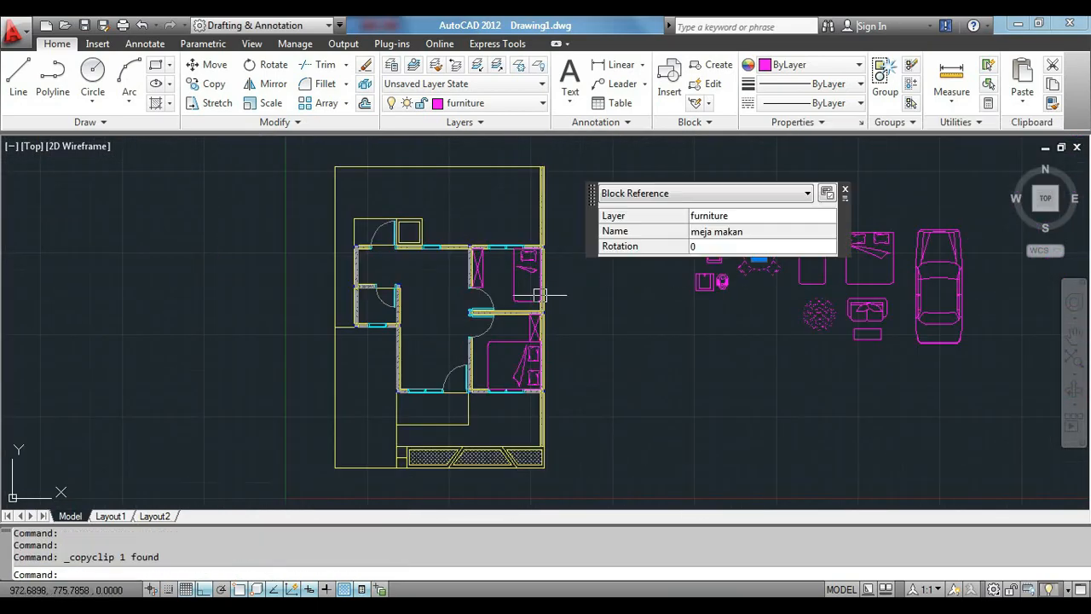
Step: Paste the meja makan dining table into the open area left of the upper bedroom
scroll(433, 188, "up", 3)
key("ctrl+v")
left_click(390, 307)
scroll(490, 319, "down", 3)
Step: Move the sofa and coffee table into the living area against its left wall
left_click_drag(954, 264, 645, 366)
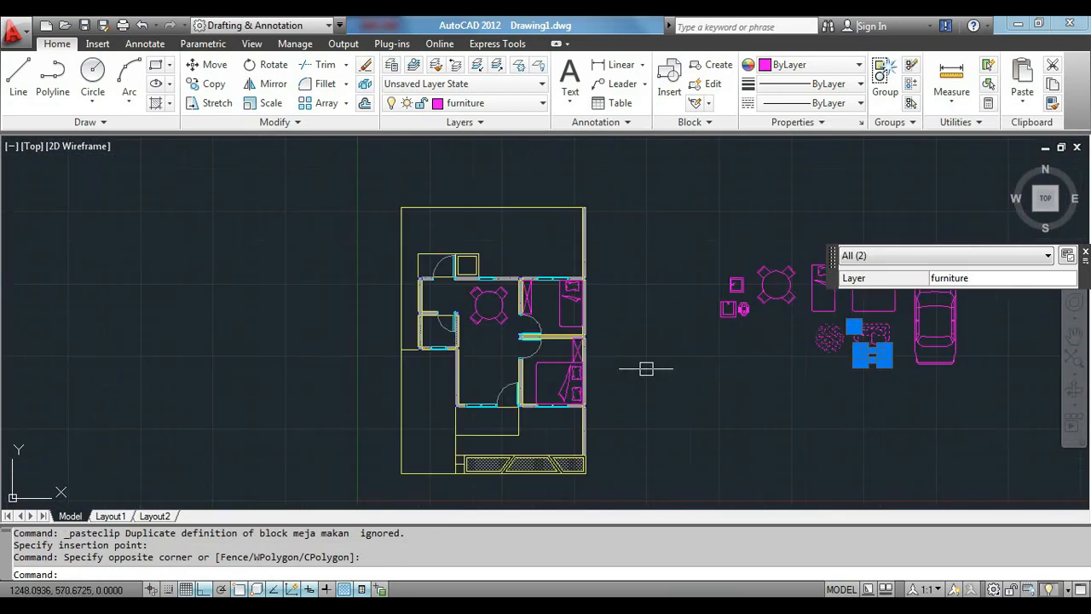
type("m")
key("Return")
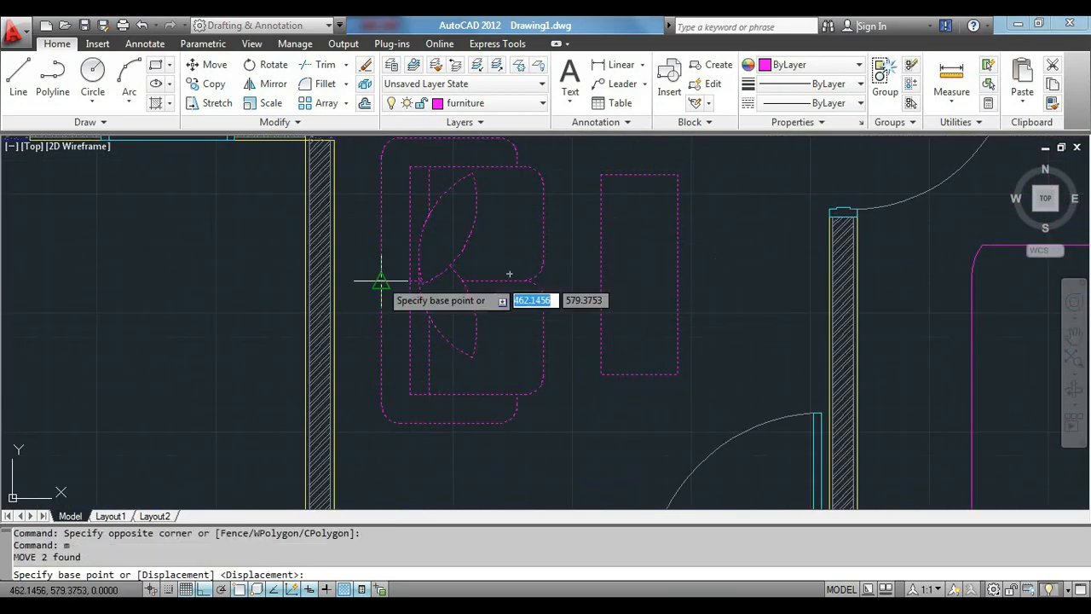
left_click(381, 280)
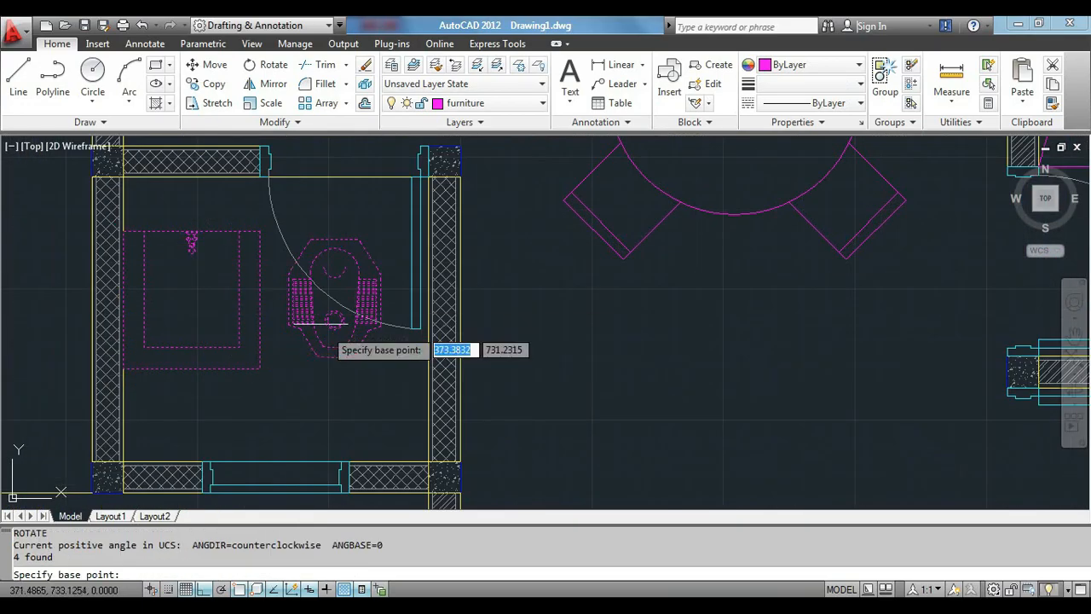
Step: Place the rotated toilet and water tub along the small room's left wall and draw a line from the tub toward the door frame
left_click(244, 280)
left_click(256, 281)
left_click(365, 335)
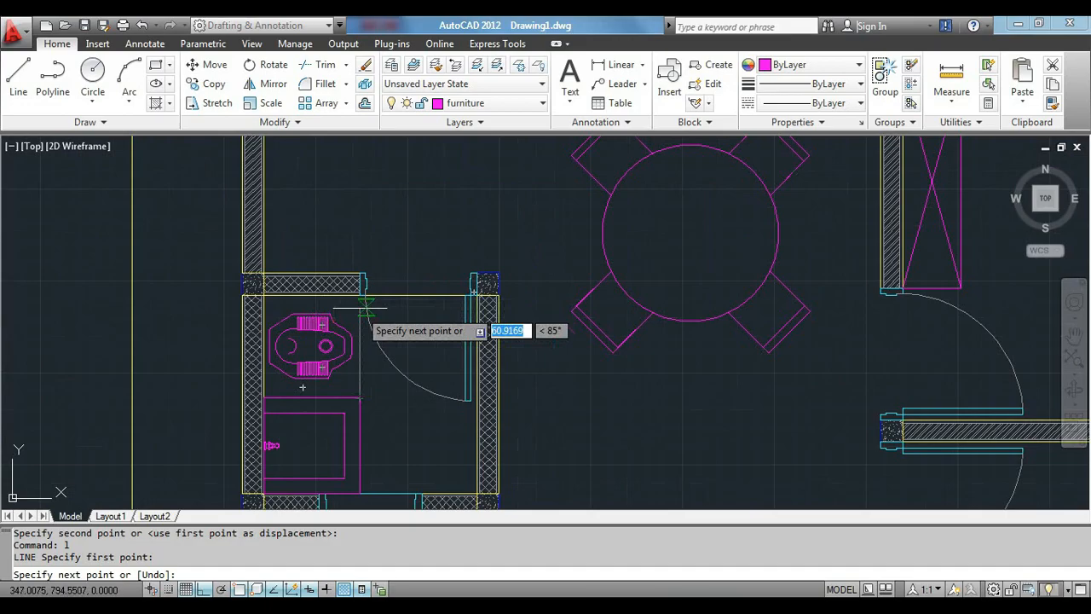
key("Escape")
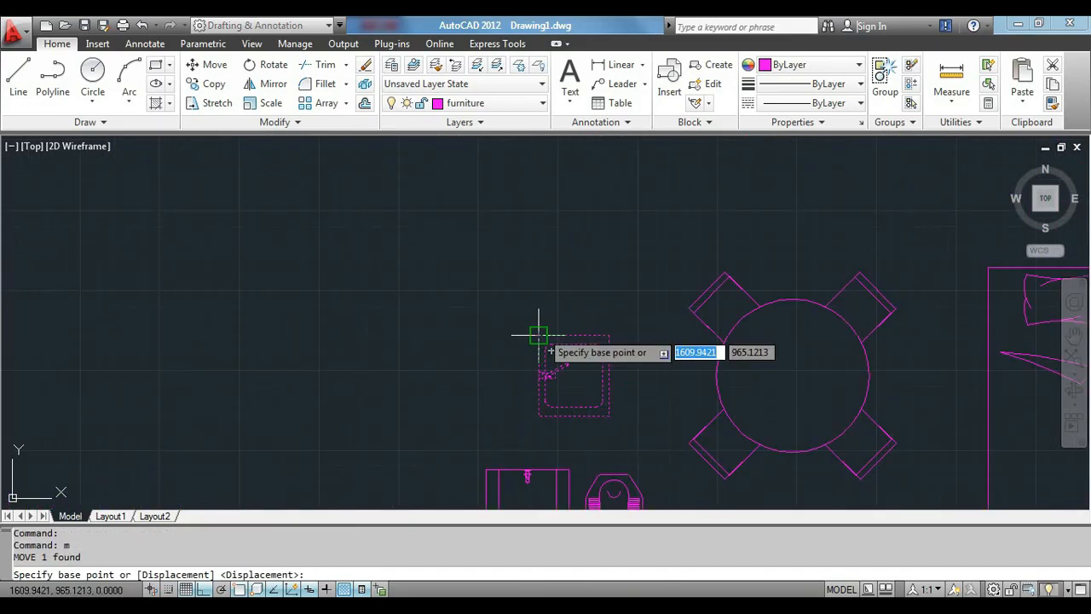
Step: Move the sink into the upper left corner of the room above the bathroom
left_click(538, 335)
scroll(539, 335, "down", 6)
left_click(301, 387)
key("Escape")
Step: Draw a vertical line from the bathroom's upper right column up past the top wall
type("l")
left_click(537, 426)
left_click(566, 165)
key("Escape")
Step: Try to move the top wall's left door to the new vertical line
left_click(506, 189)
left_click(722, 426)
scroll(483, 408, "up", 4)
type("m")
left_click(541, 402)
left_click(602, 401)
key("Escape")
Step: Stretch the left ends of the wall and its ANSI32 hatch beside the door to the vertical line
scroll(567, 431, "down", 5)
left_click(539, 337)
left_click(607, 337)
left_click(579, 419)
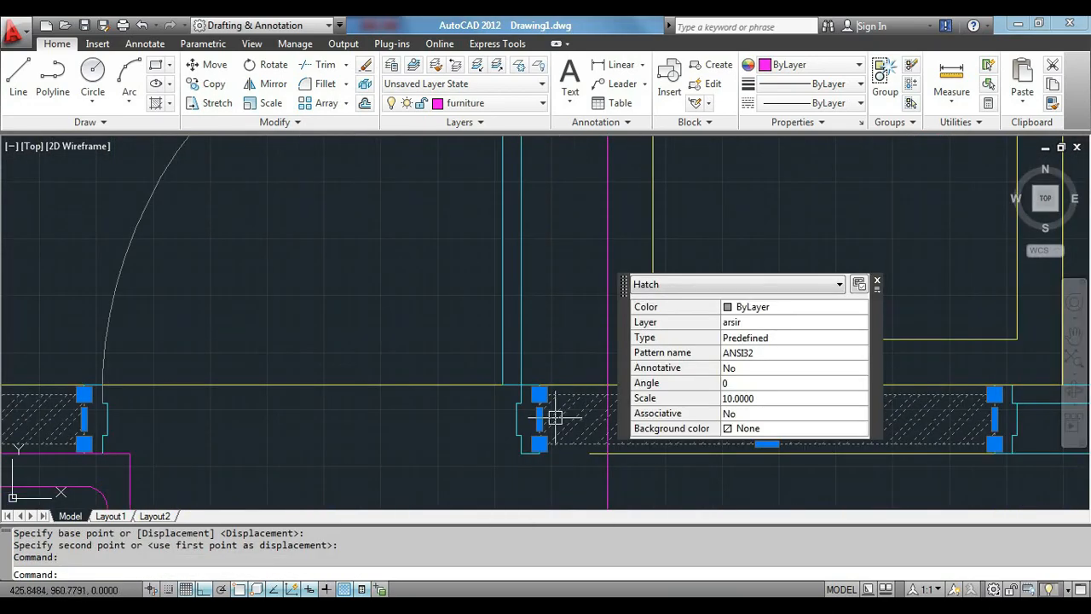
left_click(539, 419)
left_click(608, 418)
key("Escape")
type("m")
scroll(668, 419, "down", 5)
key("ctrl+z")
key("ctrl+z")
Step: Move the top wall's left door with its frames so the right frame meets the vertical line
type("m")
left_click(541, 452)
left_click(608, 451)
Step: Stretch the wall multiline left of the moved door up to the door's left frame
scroll(400, 444, "up", 8)
type("s")
left_click(455, 346)
left_click(381, 458)
left_click(401, 456)
left_click(539, 457)
key("Escape")
Step: Stretch the right end of the ANSI32 hatch above the sink to the door's left frame
left_click(448, 420)
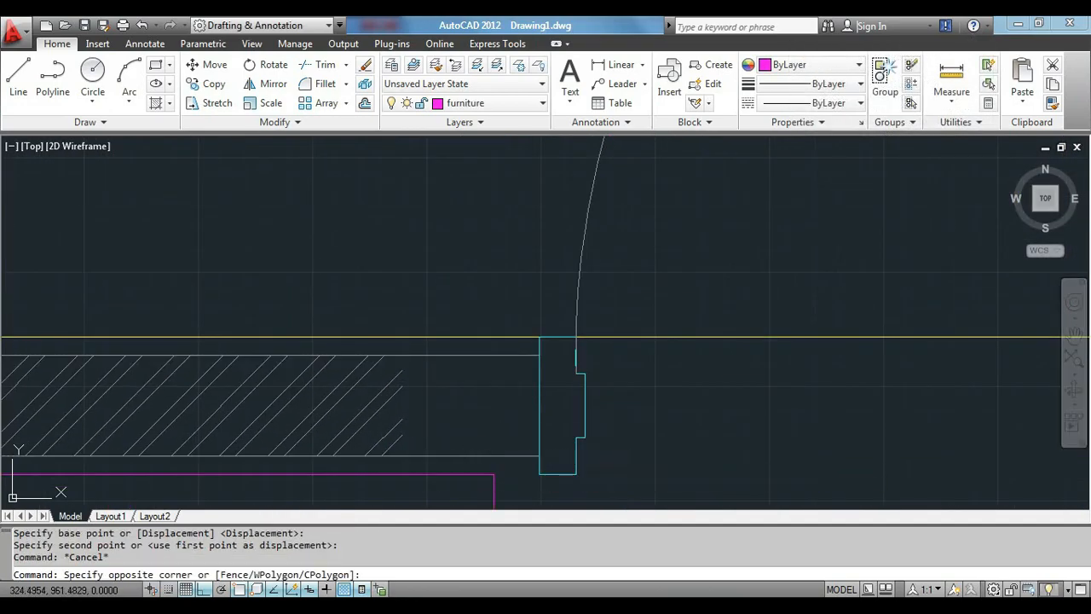
left_click(384, 392)
left_click(401, 406)
left_click(539, 406)
key("Escape")
Step: Draw a vertical line from the sink counter's lower right corner down to the kitchen's bottom wall
scroll(369, 248, "down", 6)
type("l")
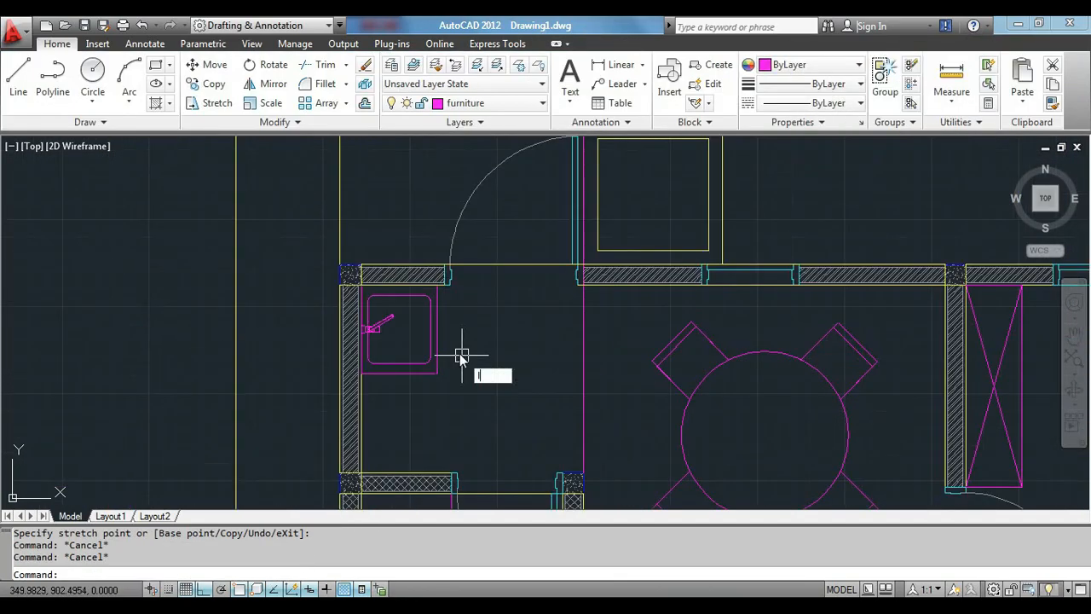
left_click(435, 372)
left_click(436, 472)
key("Escape")
Step: Erase the long vertical guide line between the kitchen and the dining area
scroll(564, 362, "down", 3)
left_click(573, 353)
key("Delete")
Step: Cut the shrub hatch from the furniture library and paste it in the front garden beside the right boundary wall
scroll(995, 361, "up", 3)
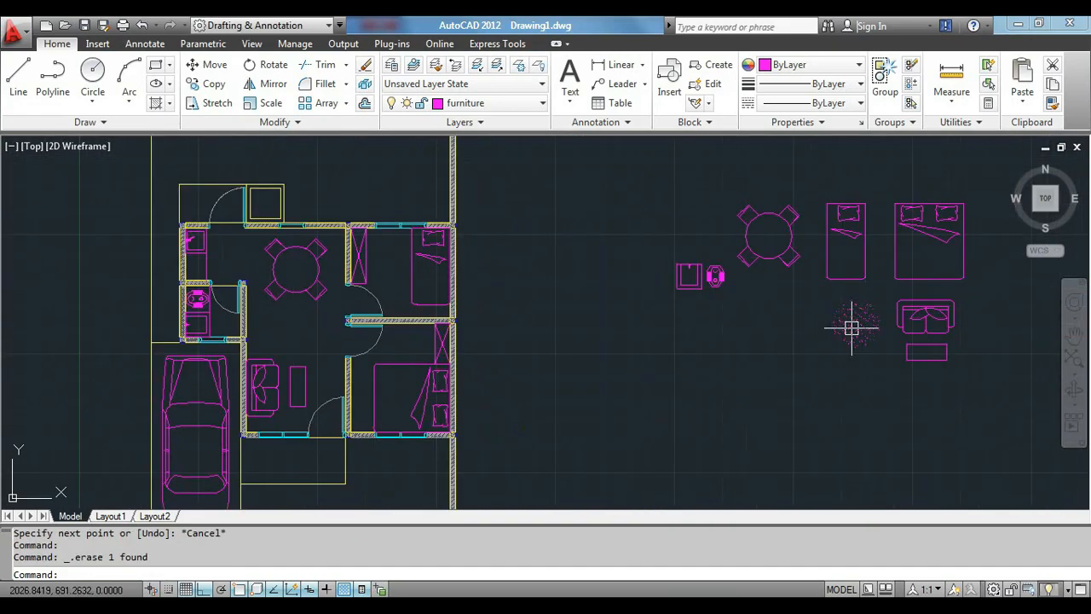
left_click(850, 326)
key("ctrl+x")
scroll(849, 355, "down", 6)
key("ctrl+v")
scroll(741, 383, "up", 7)
scroll(468, 434, "up", 2)
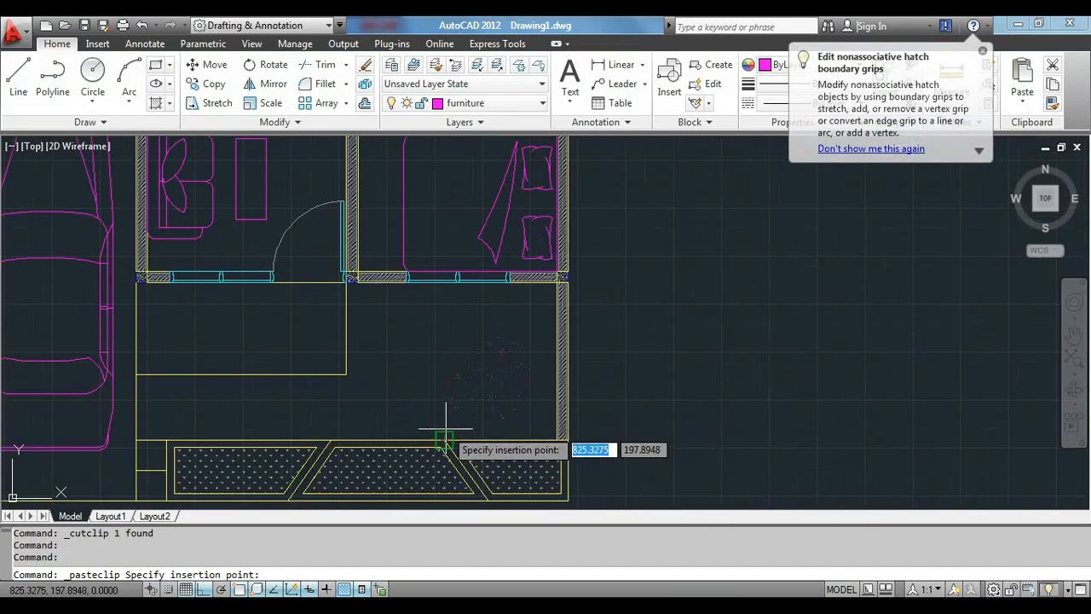
left_click(503, 373)
Step: Duplicate the front garden's shrub hatch and place the copy beside the original
left_click(504, 373)
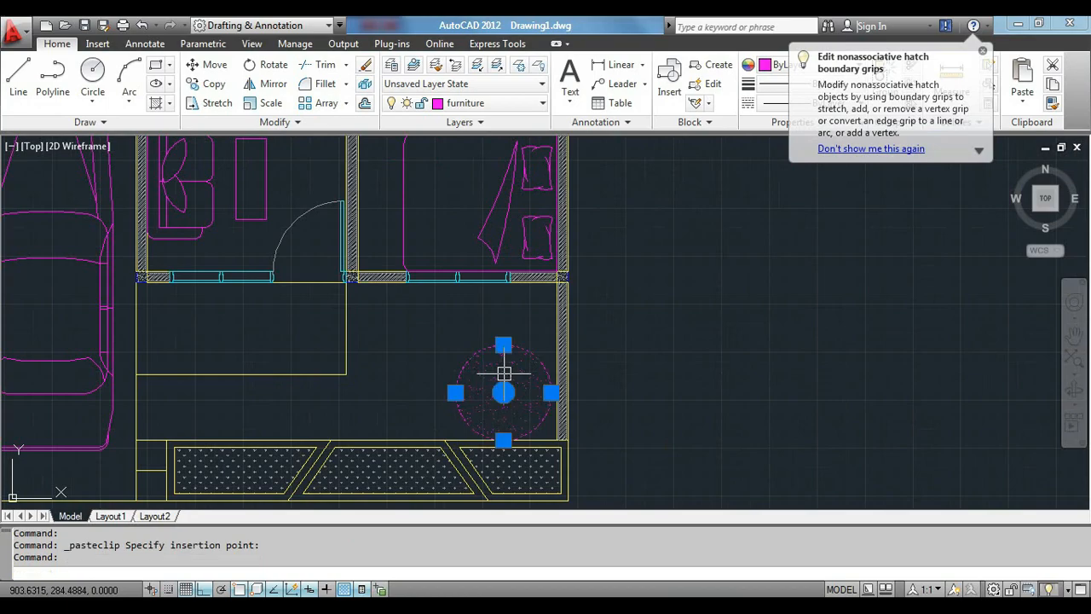
key("ctrl+c")
key("ctrl+v")
scroll(499, 354, "up", 2)
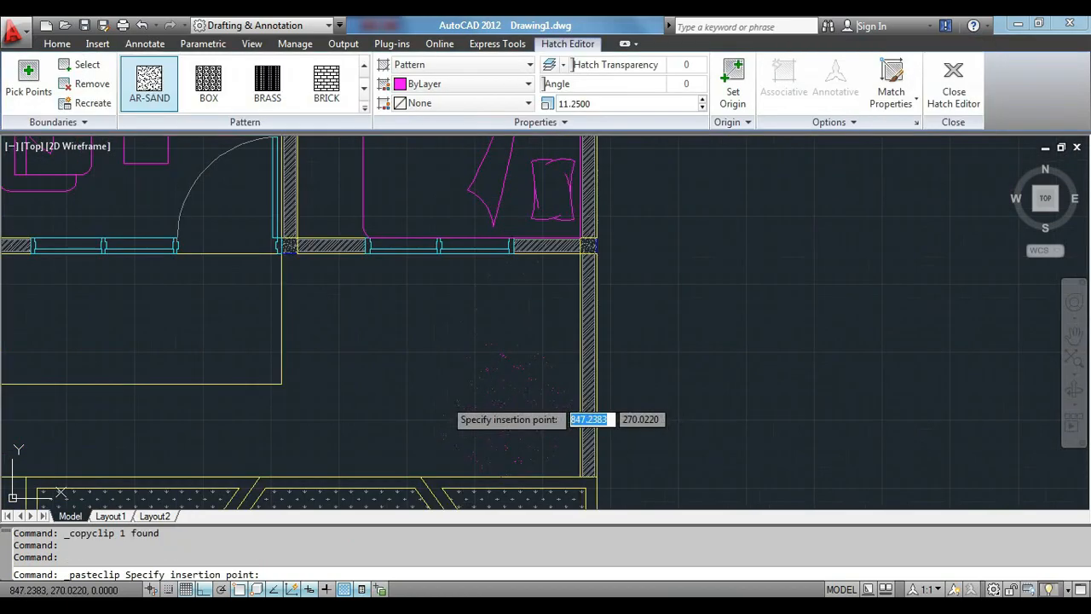
left_click(456, 392)
Step: Scale the shrub hatch below the bedroom window by a factor of 0.8
scroll(499, 355, "up", 2)
type("sc")
key("Return")
scroll(543, 260, "up", 2)
left_click(525, 276)
left_click(454, 357)
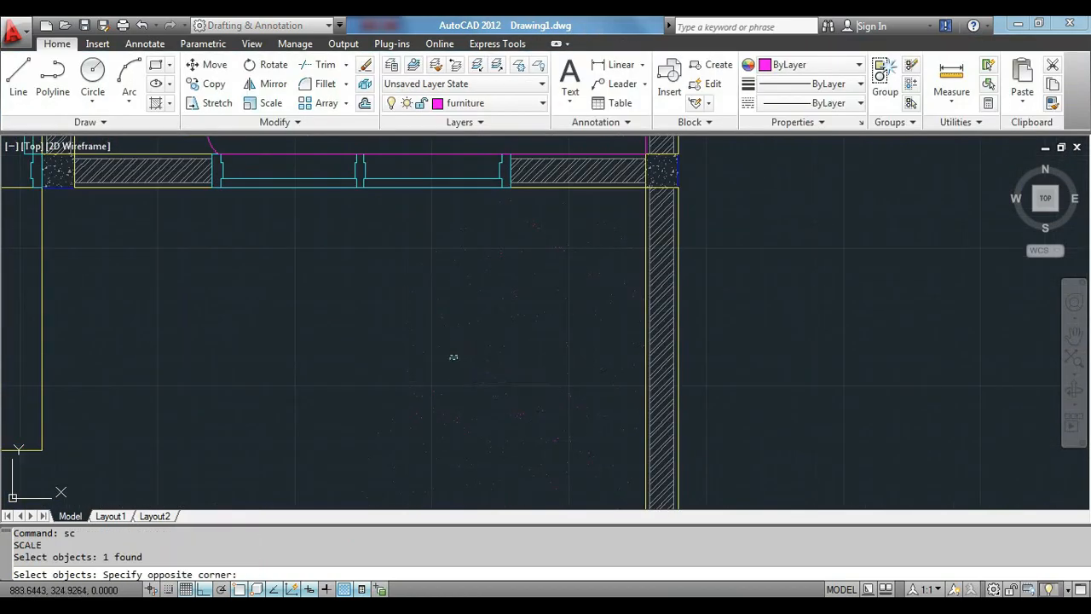
left_click(390, 296)
key("Return")
left_click(504, 312)
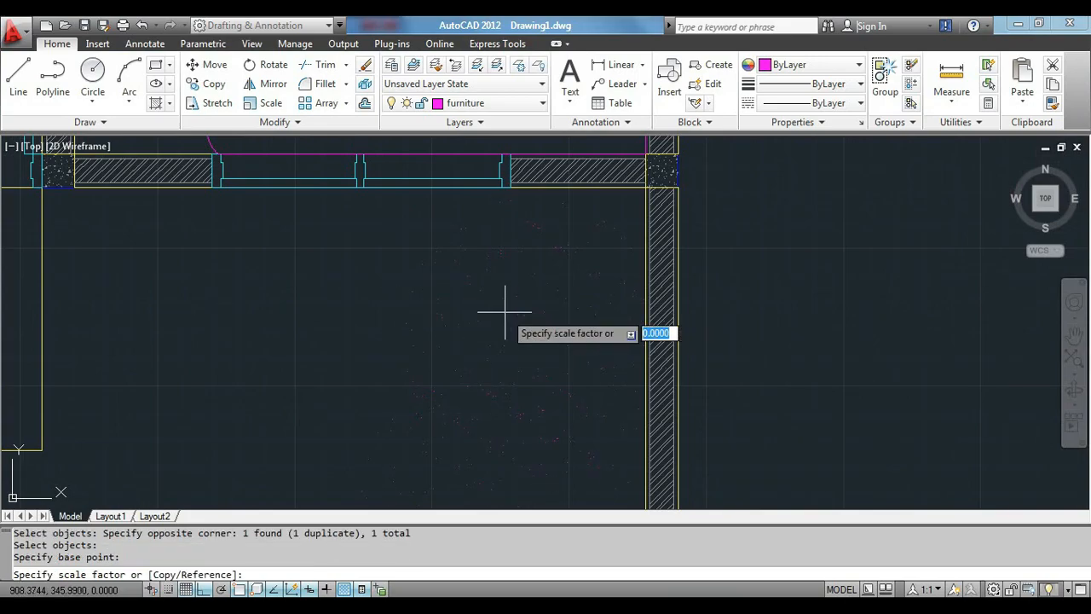
type("0.8")
key("Return")
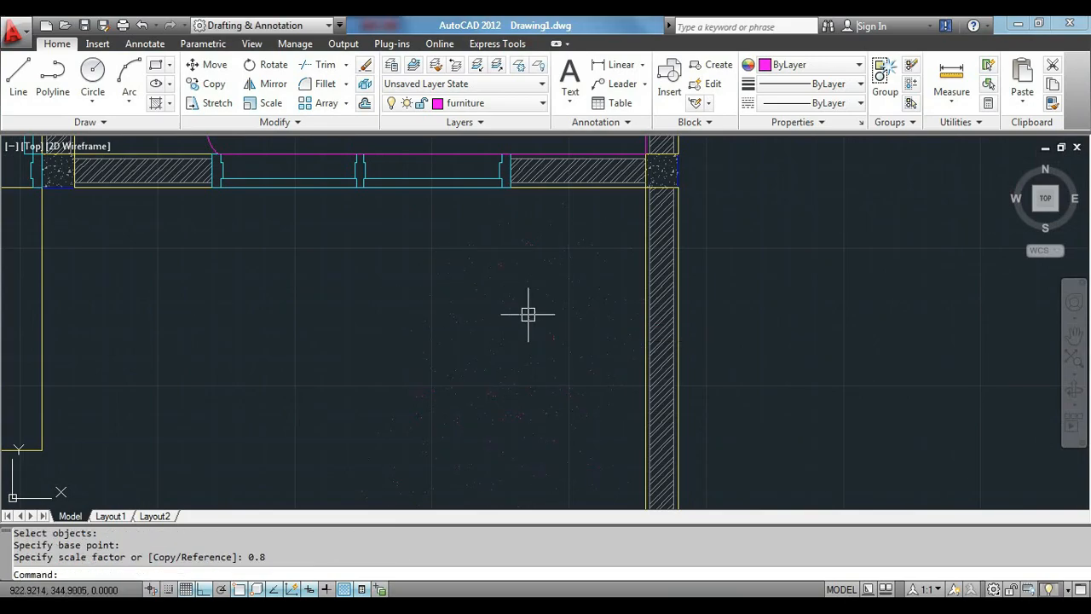
Step: Copy the three front garden shrub hatches and paste them in the back garden above the upper bedroom's window
scroll(592, 304, "down", 3)
left_click(550, 303)
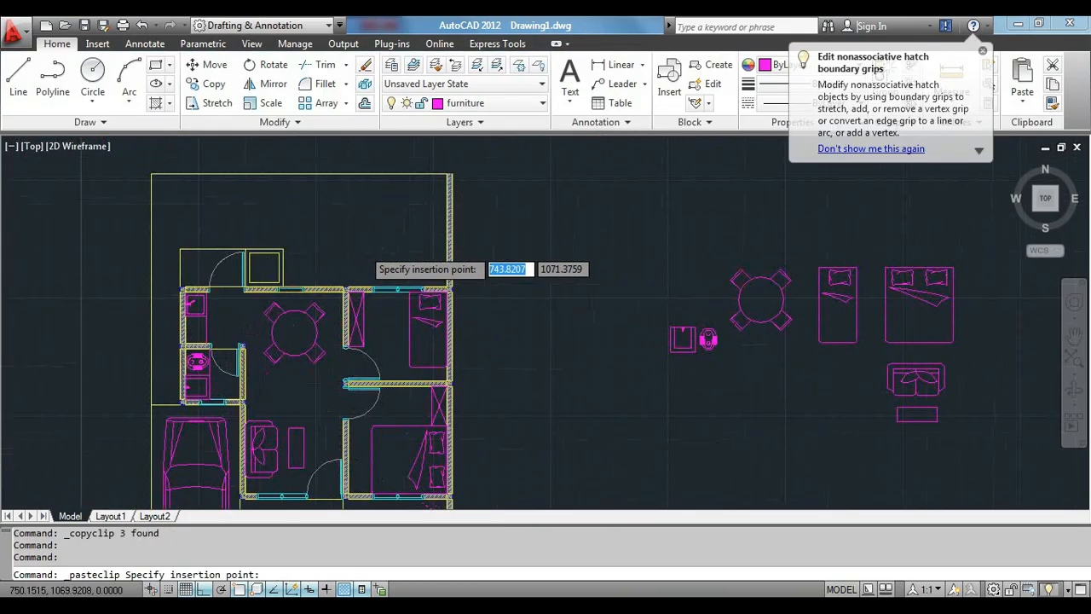
scroll(366, 247, "up", 3)
left_click(375, 317)
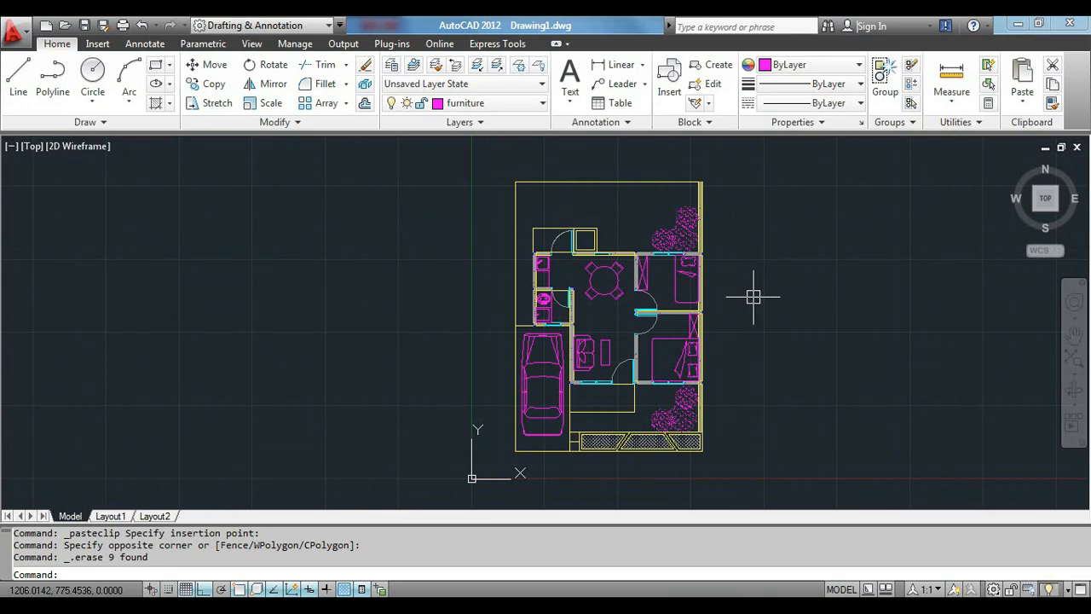
Step: Make the text layer current
scroll(482, 335, "down", 2)
scroll(635, 311, "up", 3)
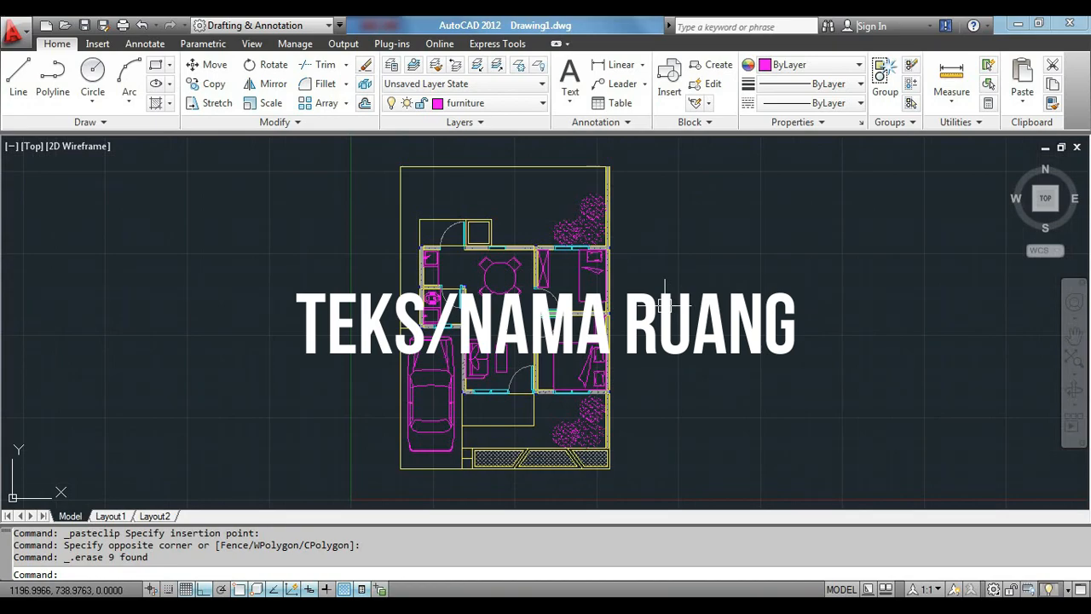
left_click(499, 103)
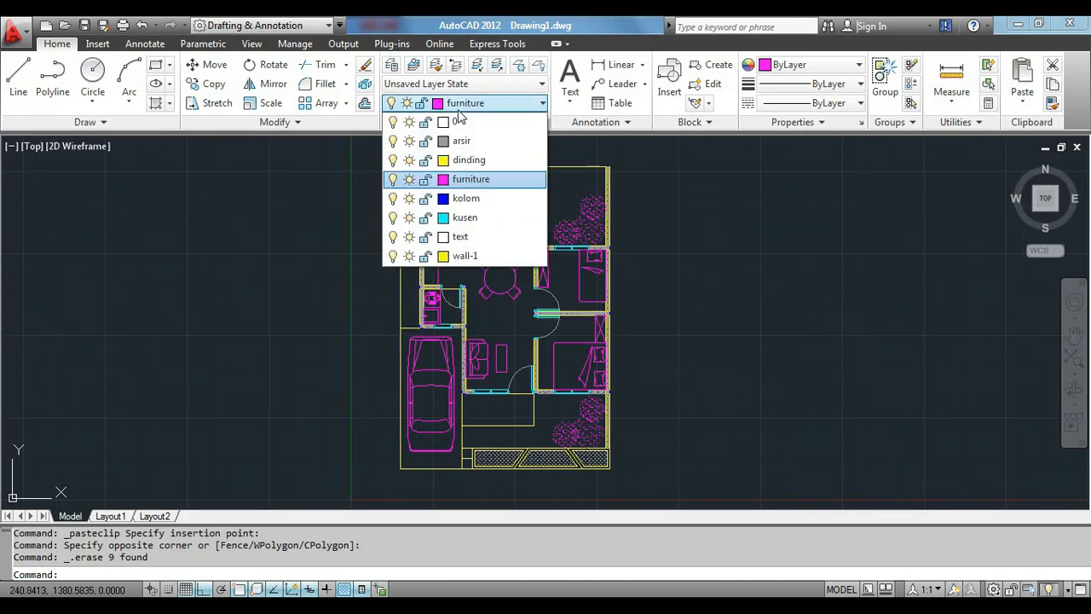
left_click(492, 246)
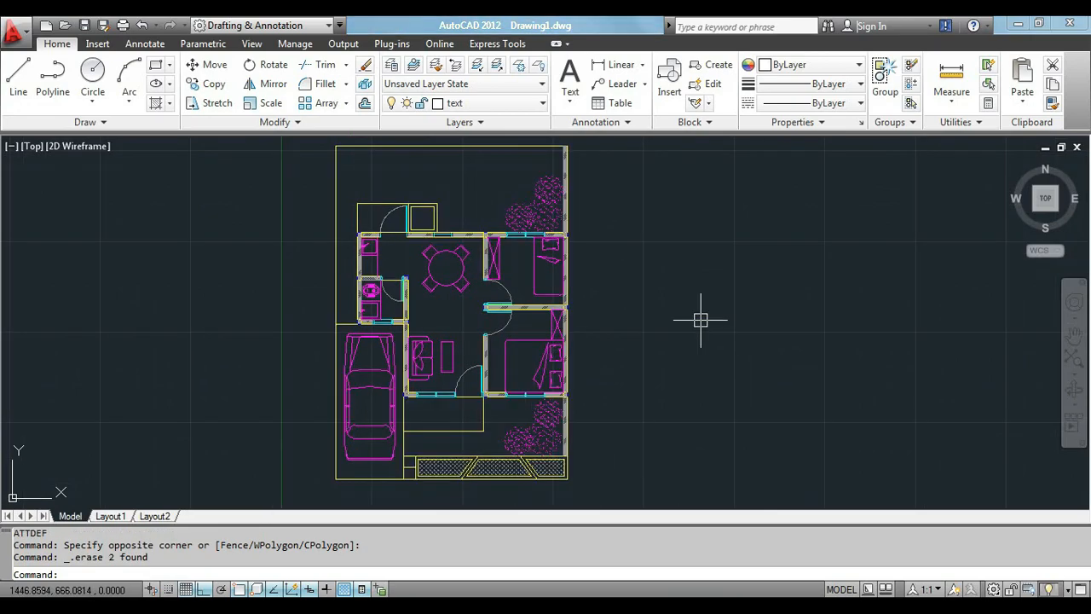
Step: Draw a 160 by 30 rectangle in the empty area beside the floor plan
type("rec")
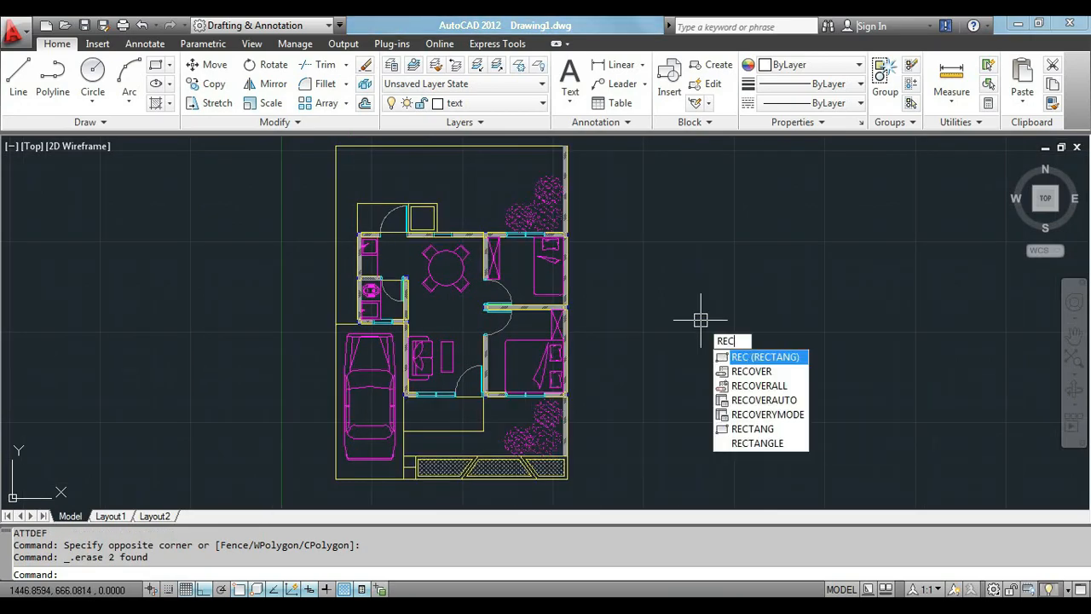
key("Return")
left_click(631, 304)
type("160")
key("Tab")
type("30")
key("Return")
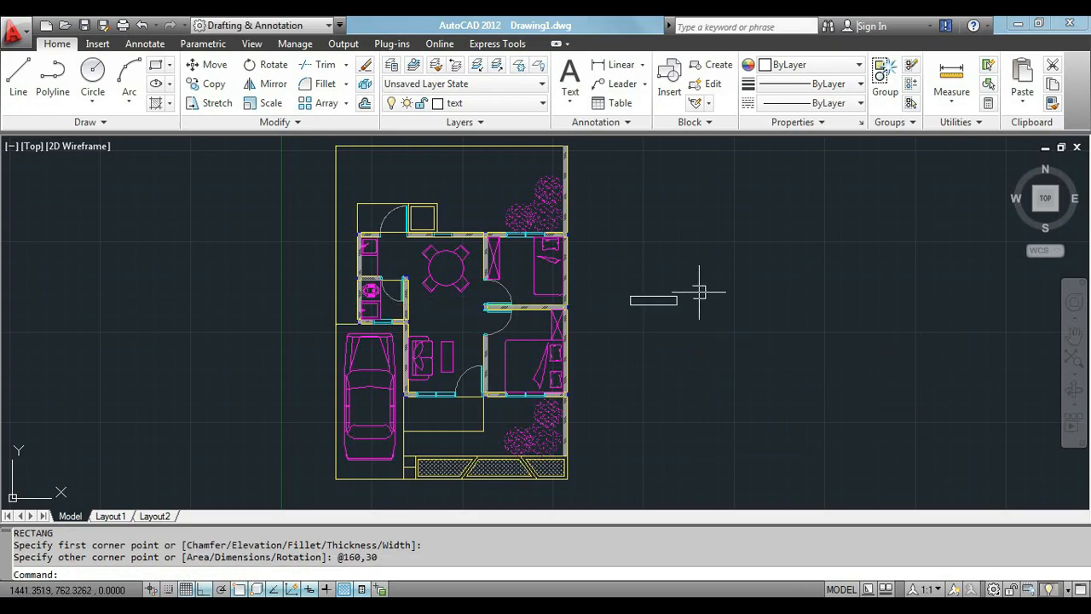
Step: Copy the 160 by 30 rectangle directly below itself so the two share an edge
scroll(670, 304, "up", 10)
left_click(690, 210)
left_click(646, 275)
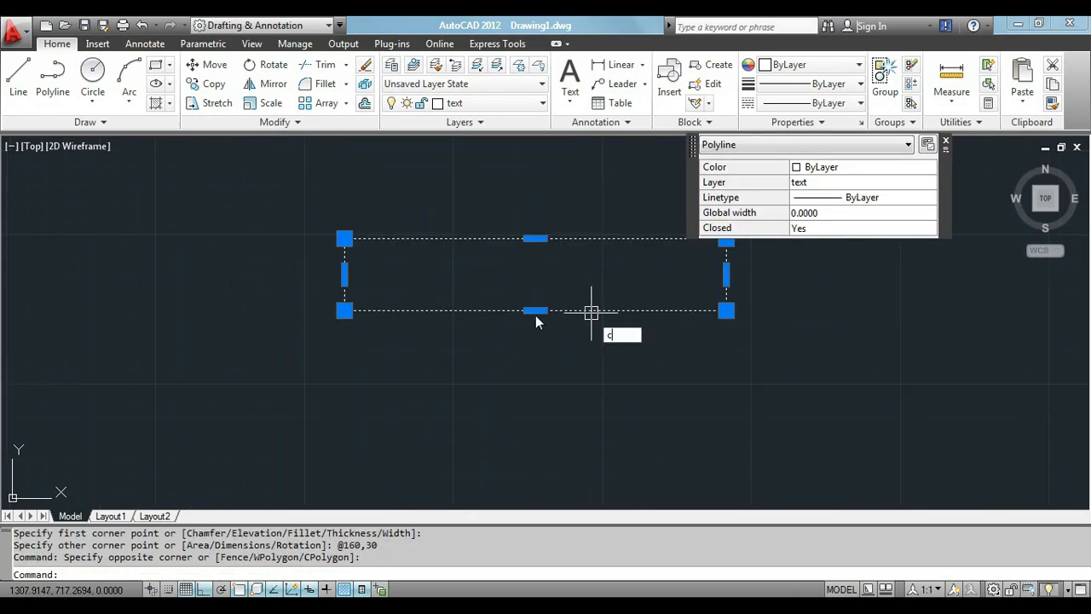
type("co")
key("Return")
left_click(344, 238)
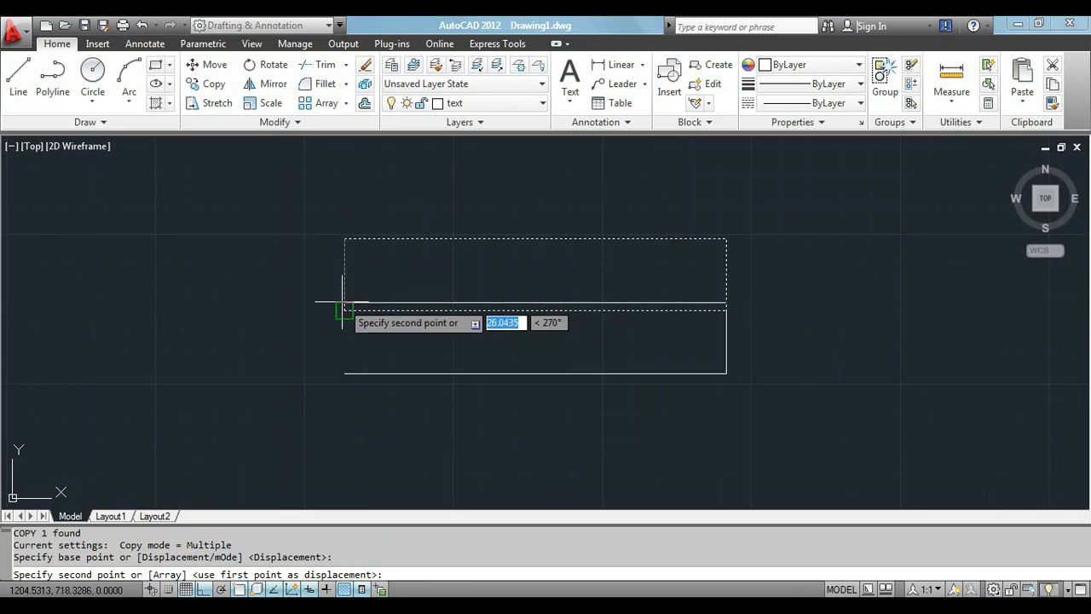
left_click(344, 311)
key("Escape")
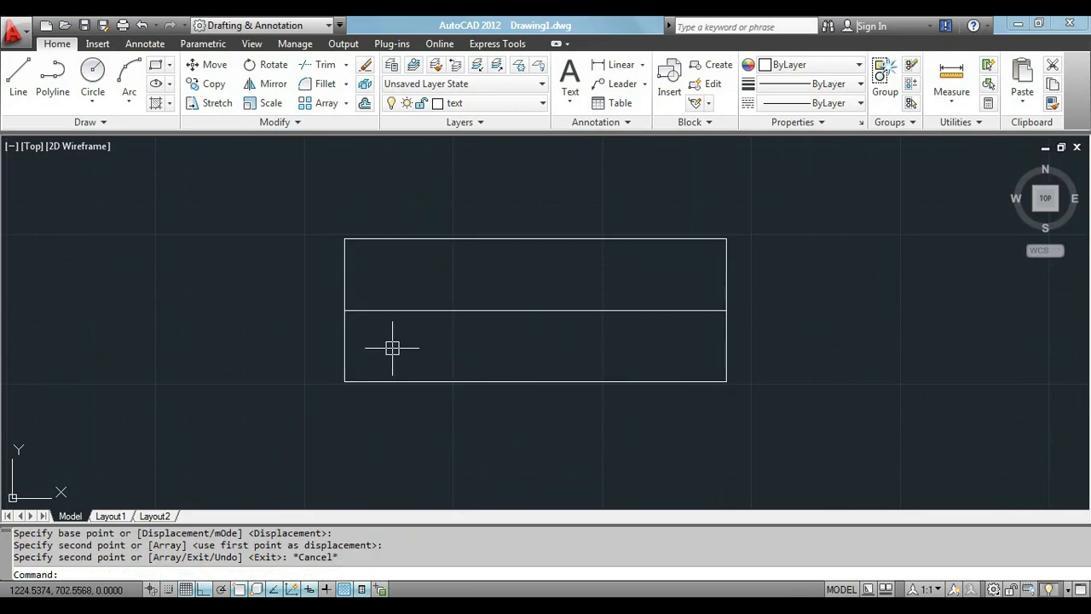
Step: Start an attribute definition with tag 1 and the prompt "nama ruang"
type("att")
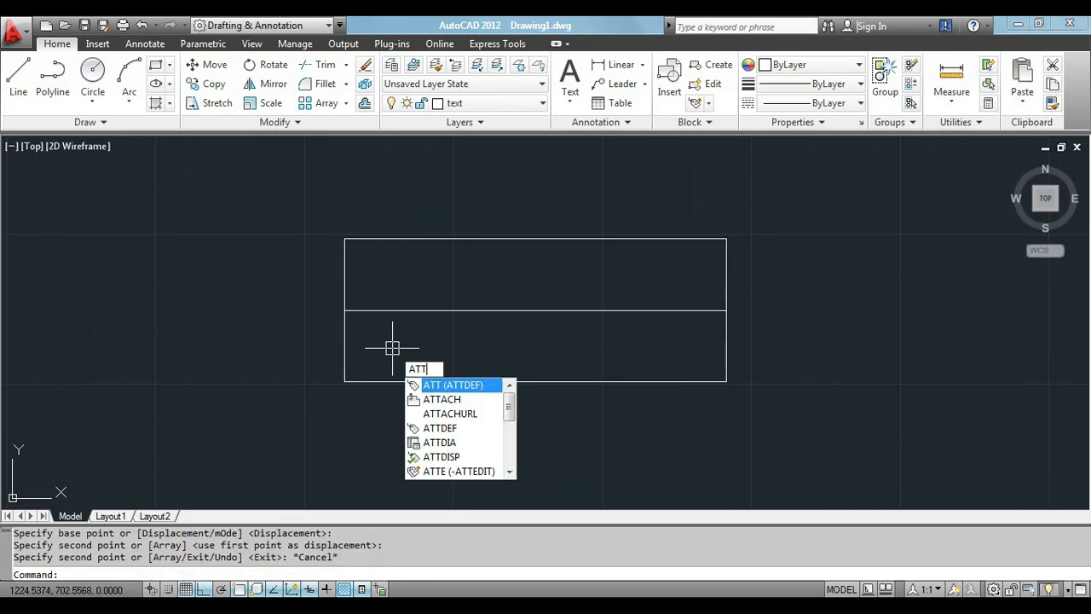
key("Return")
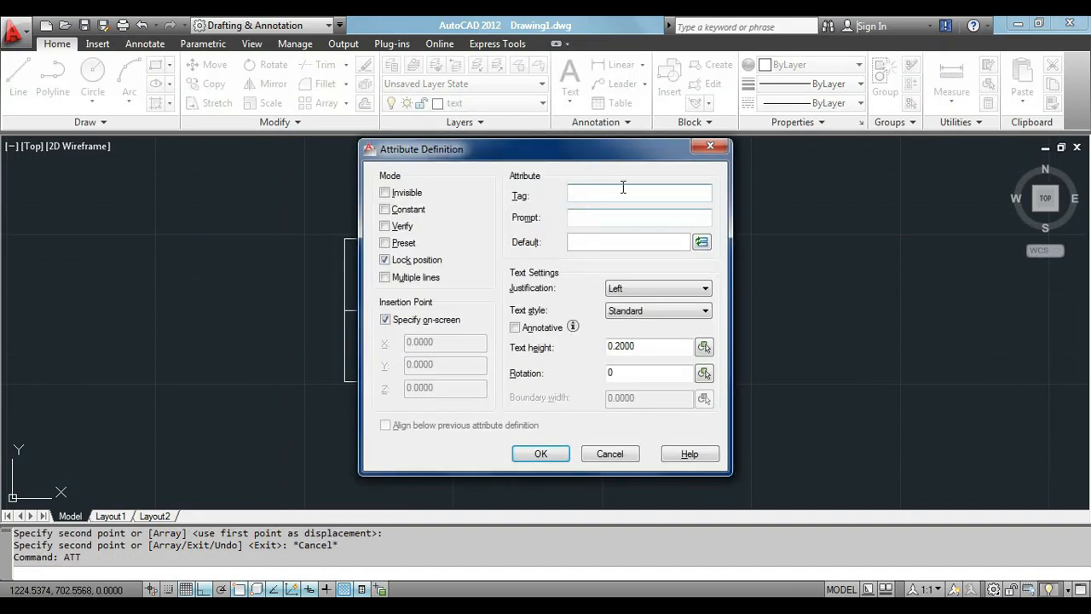
left_click(626, 205)
type("1")
key("Tab")
type("nama ruang")
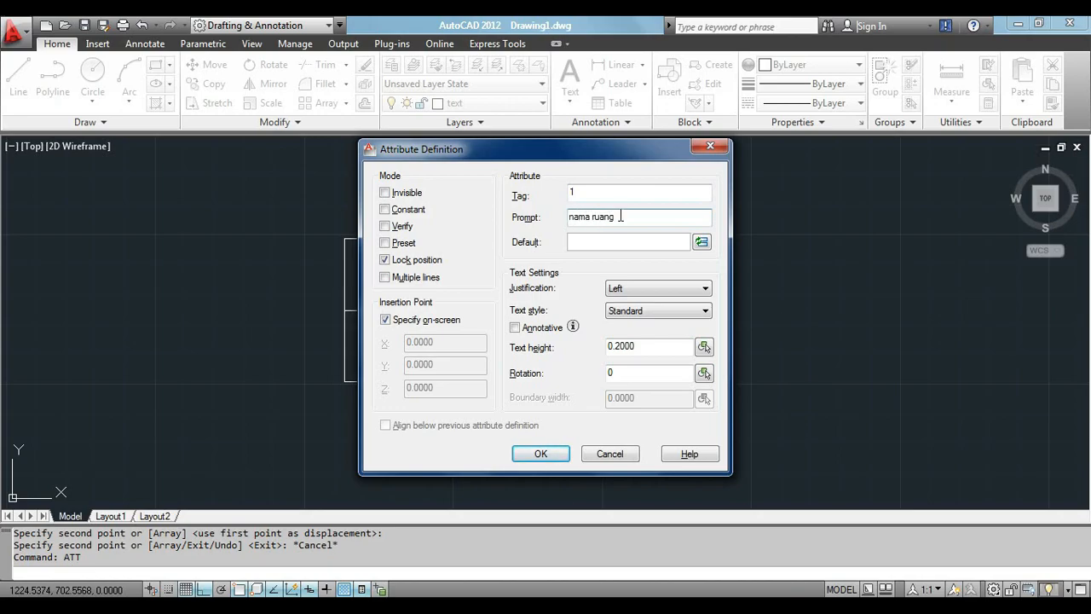
Step: Give attribute 1 Center justification, Standard style and text height 15, and place it at the midpoint of the rectangles' shared edge
left_click(643, 290)
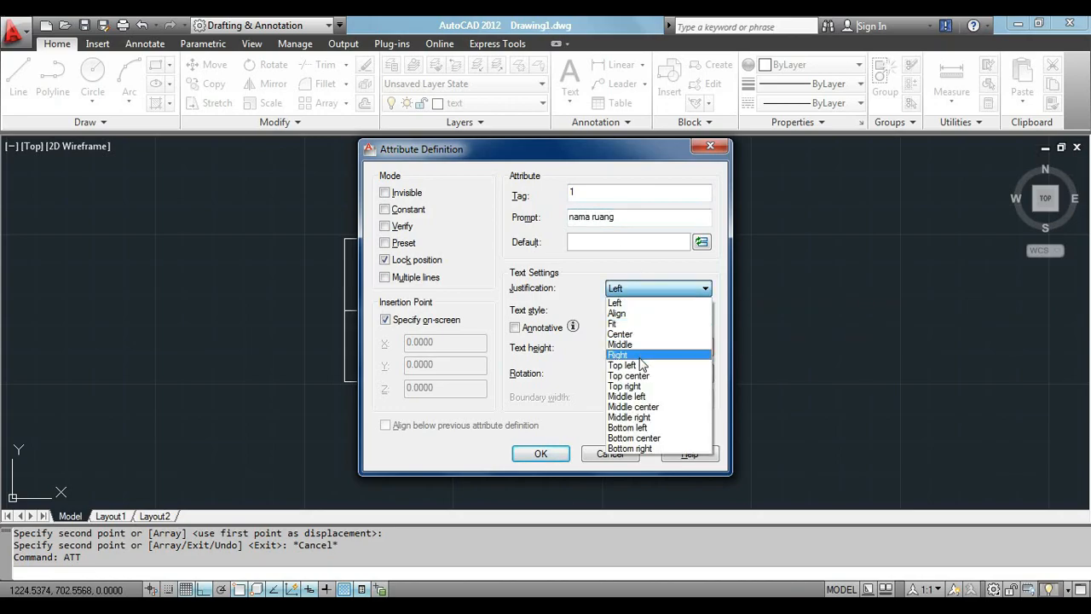
left_click(645, 335)
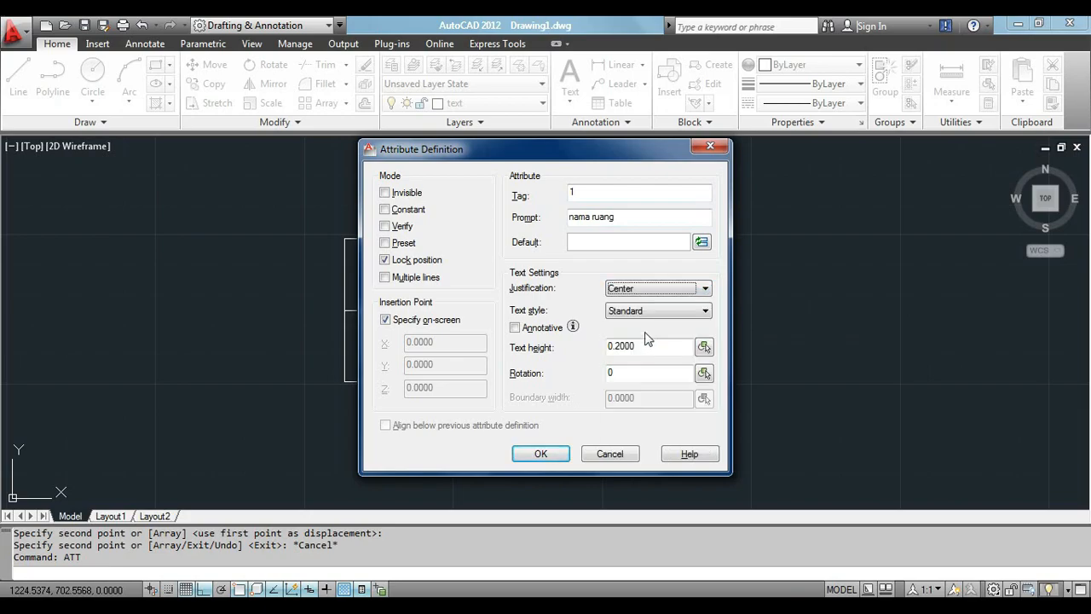
left_click(661, 312)
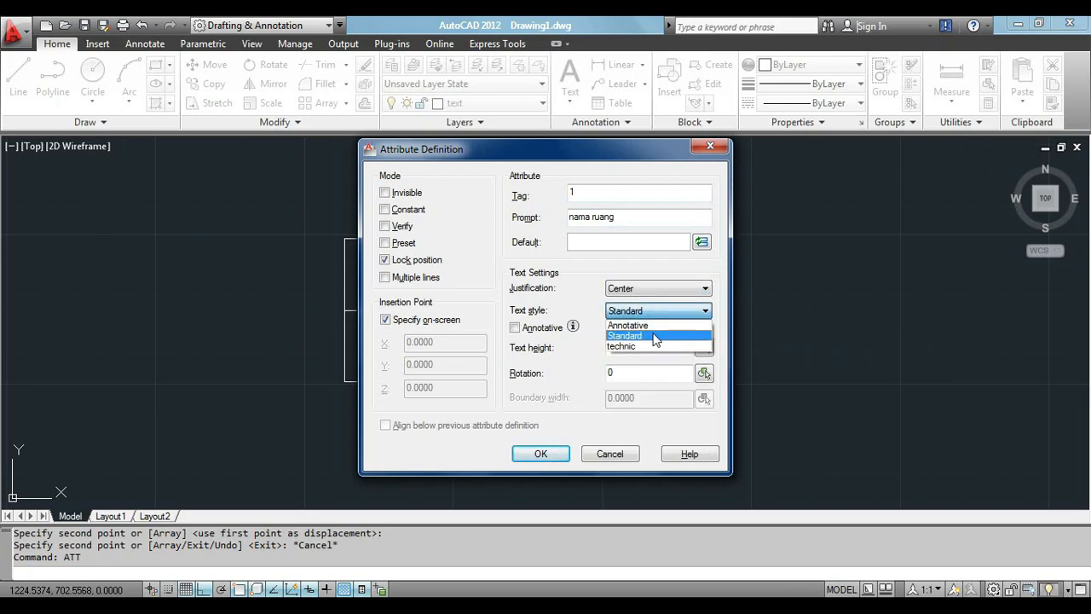
left_click(656, 340)
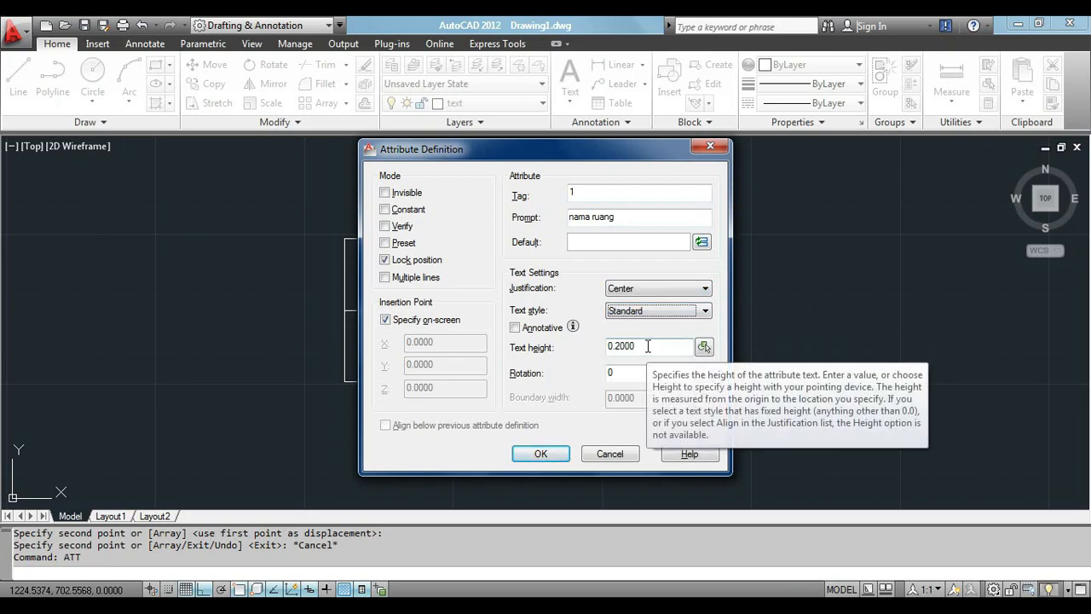
double_click(648, 346)
type("15")
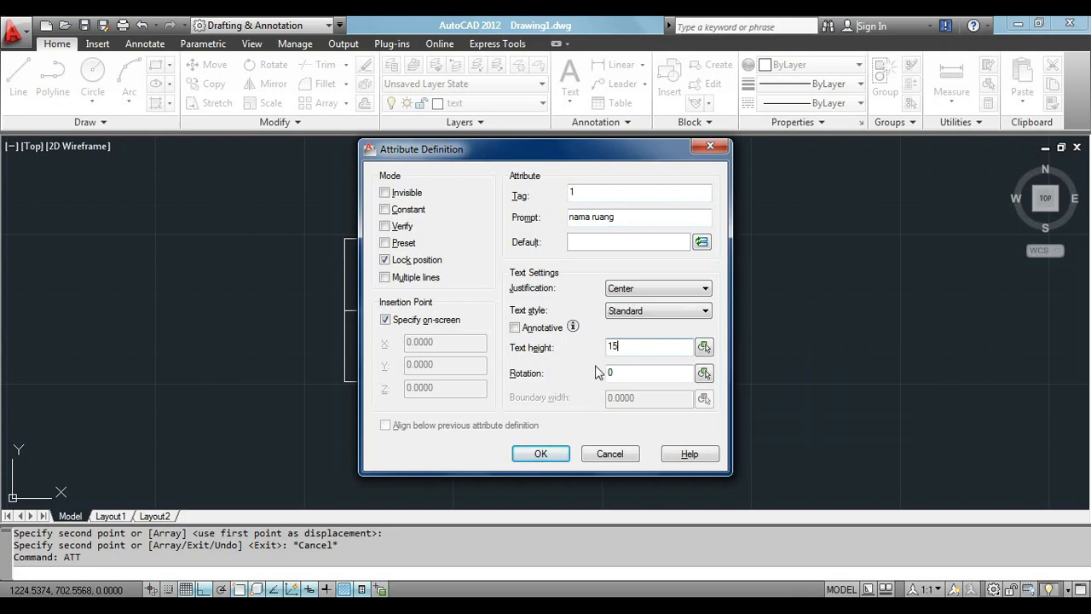
left_click(549, 454)
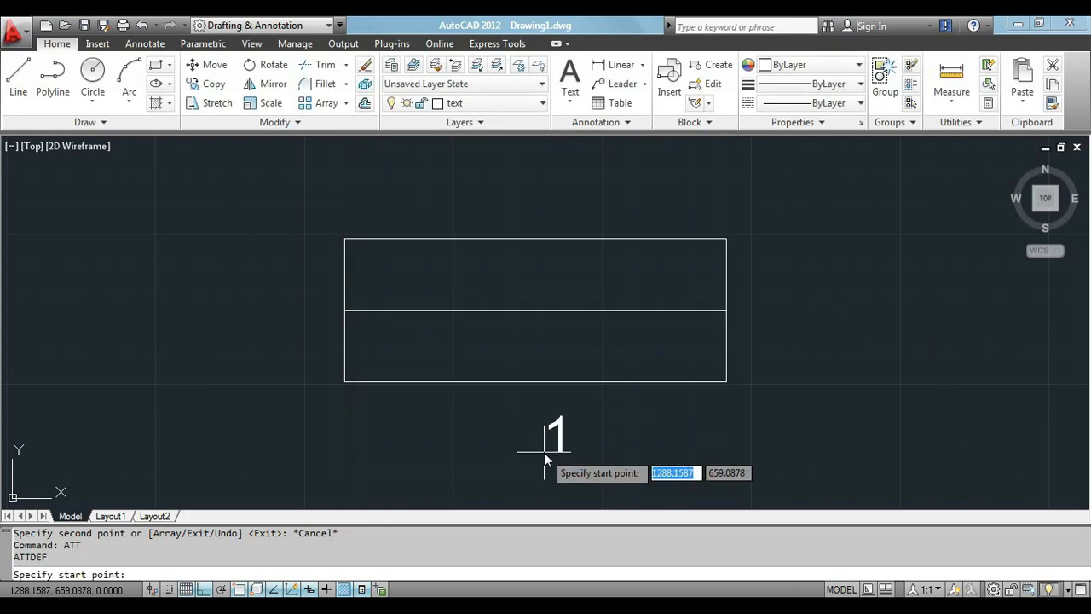
left_click(535, 308)
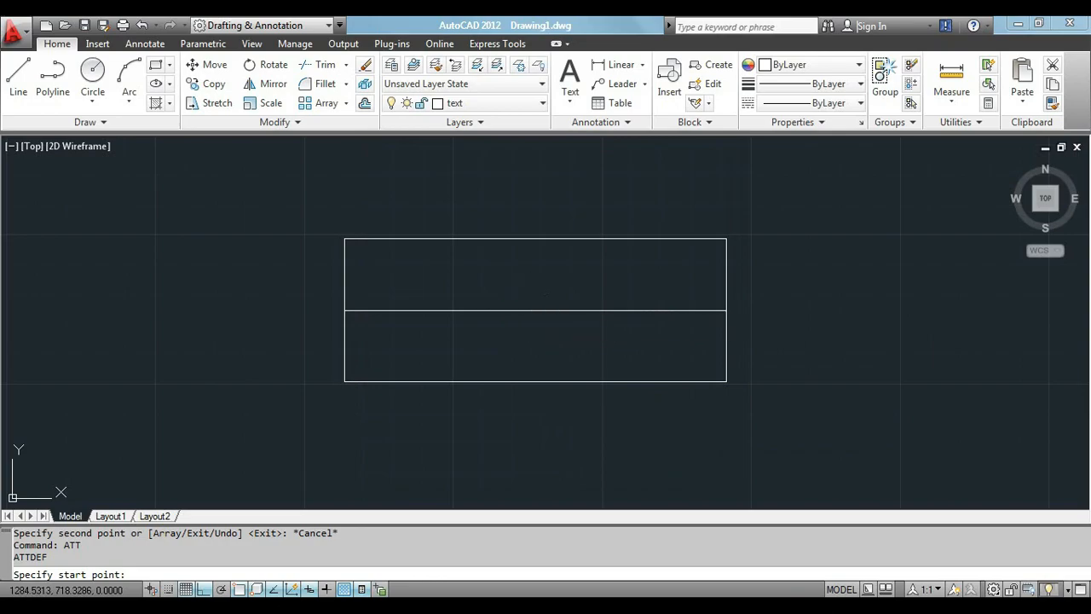
Step: Move attribute 1 up to the vertical middle of the upper rectangle
left_click(534, 296)
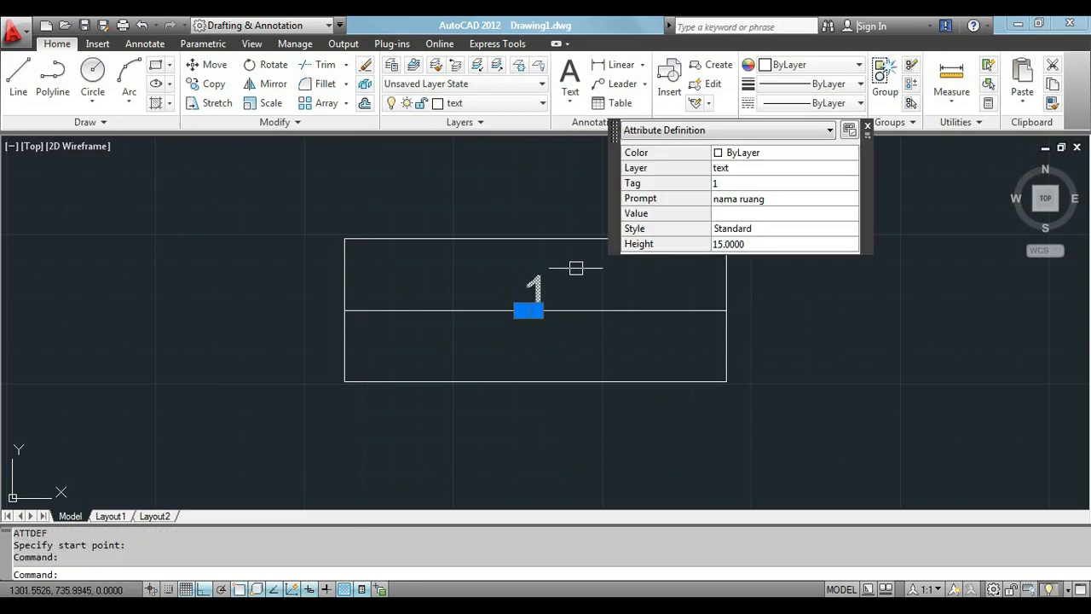
type("m")
key("Return")
left_click(578, 285)
left_click(579, 265)
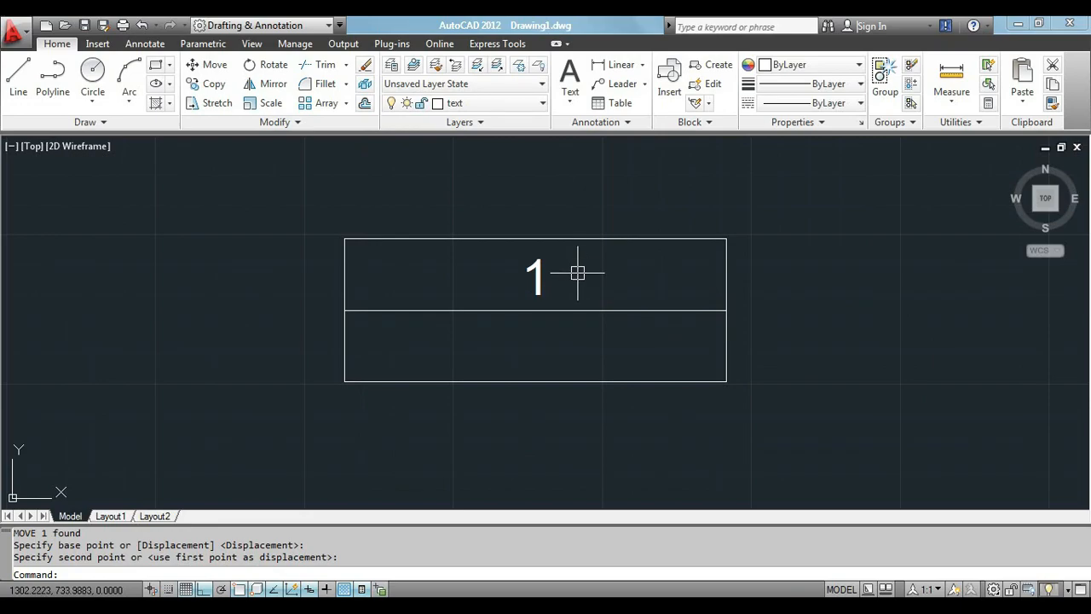
Step: Define attribute 2 with the prompt "ffl" and Center justification, placed at the midpoint of the lower rectangle's bottom edge
type("att")
key("Return")
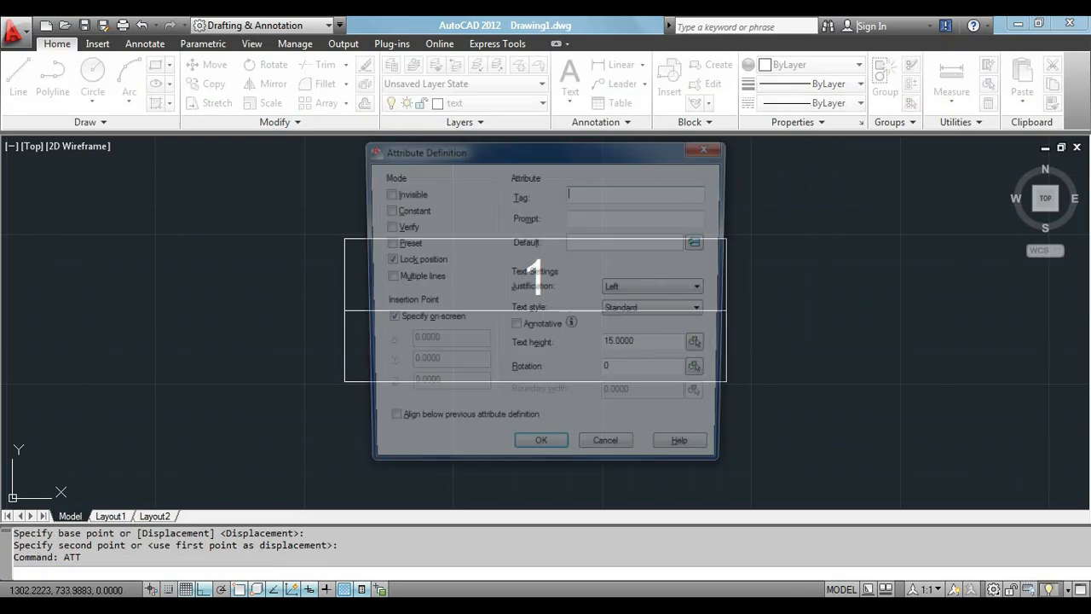
type("2")
left_click(586, 222)
type("ffl")
left_click(636, 288)
left_click(638, 334)
left_click(546, 453)
left_click(536, 381)
Step: Move attribute 2 up to the vertical middle of the lower rectangle
left_click(543, 353)
type("m")
key("Return")
left_click(550, 358)
left_click(589, 347)
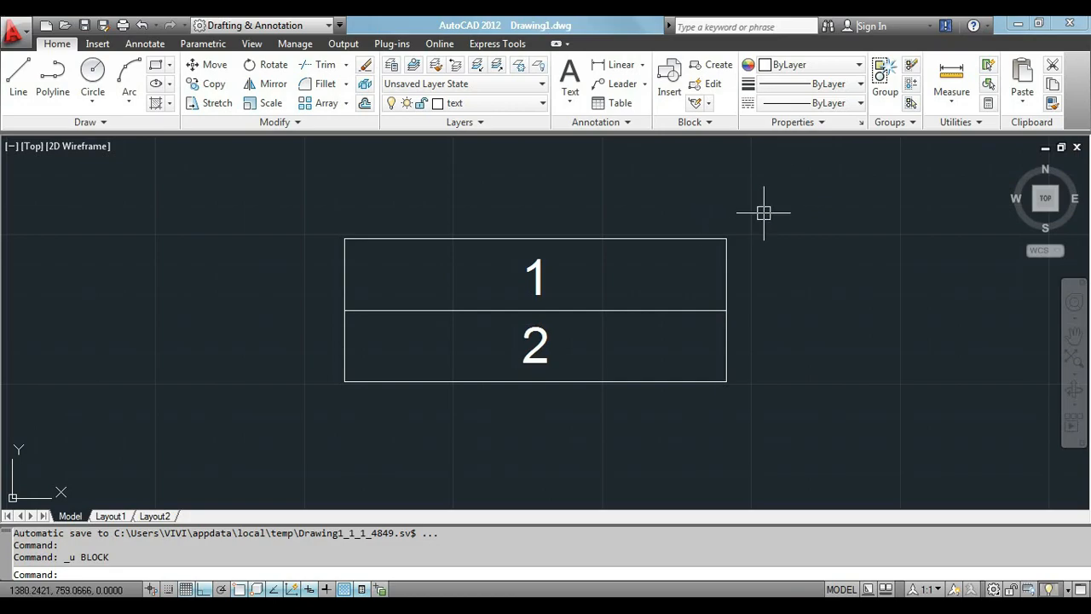
Step: Define the two rectangles and both attributes as a block named NAMA RUANG, converting the originals to the block
left_click(764, 213)
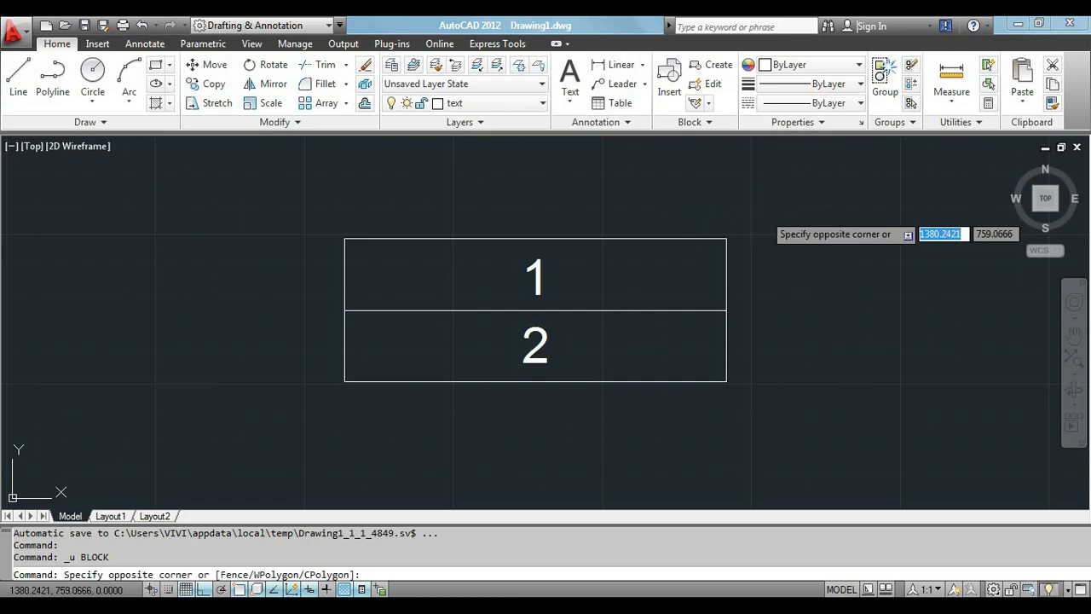
left_click(482, 422)
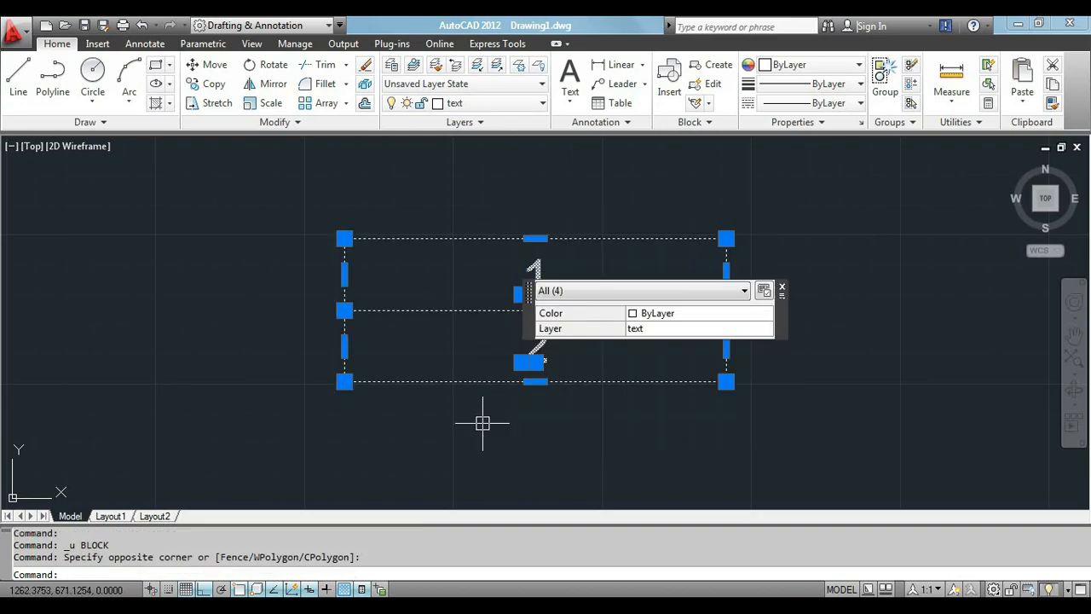
type("B")
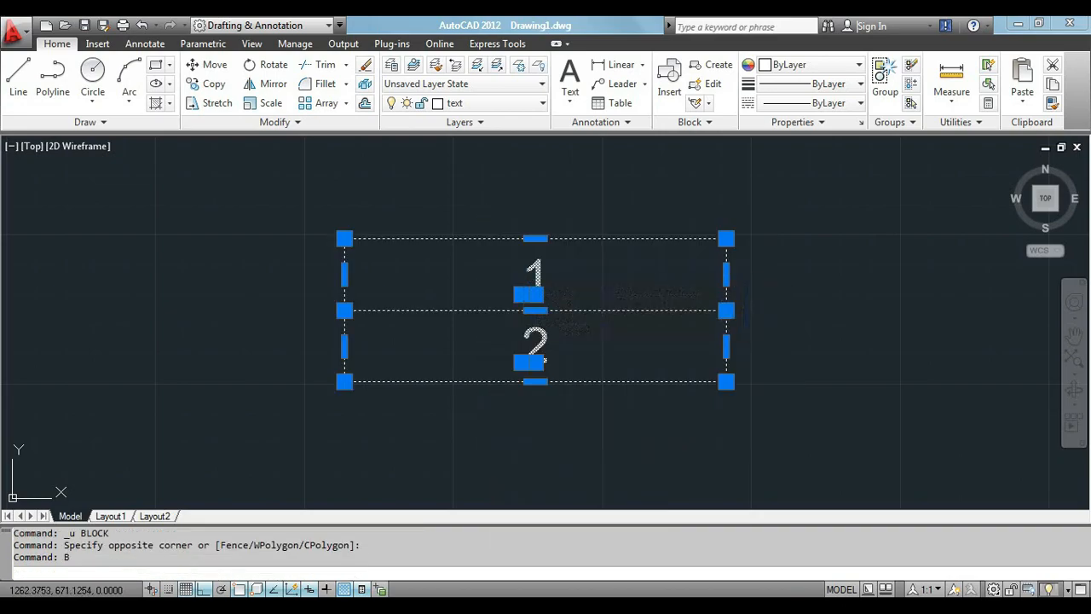
key("Return")
type("NAMA")
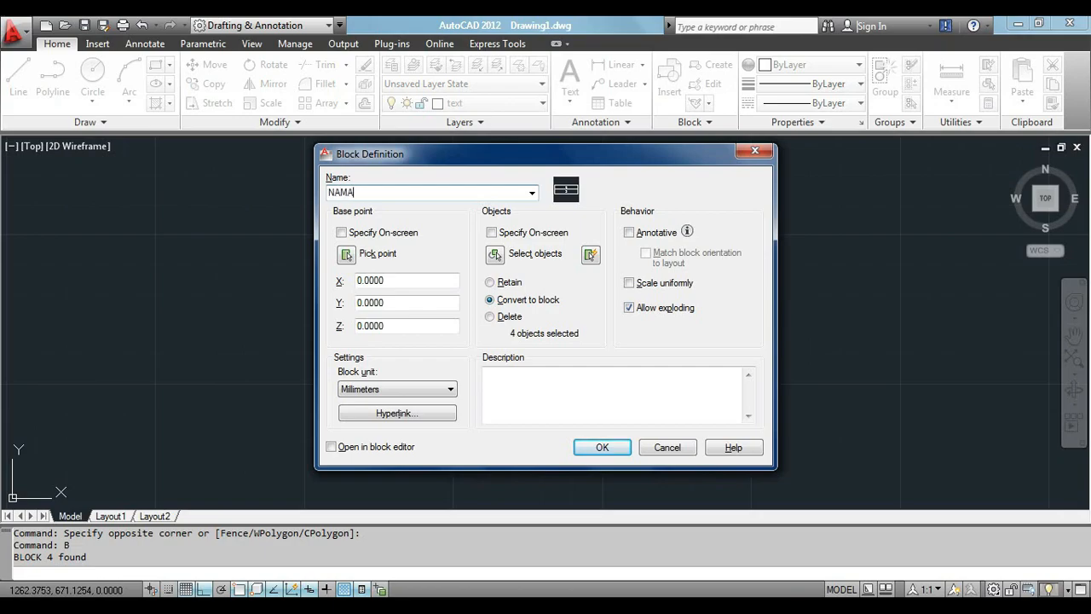
type(" RUANG")
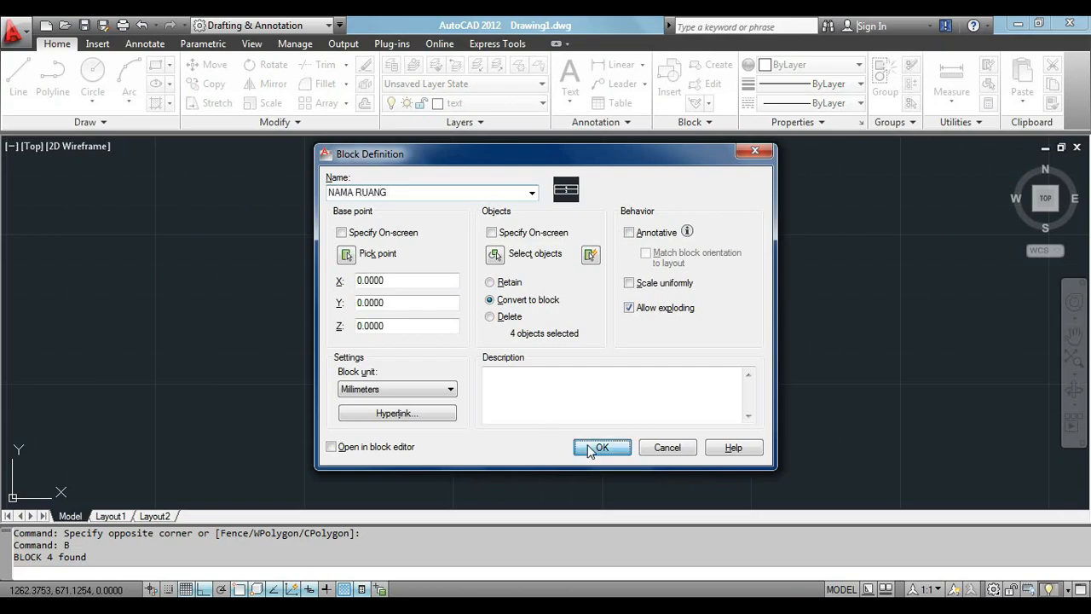
left_click(597, 447)
Step: Fill in the block's attributes with NAMA RUANG as the room name and %%P0.00 as the ffl value
left_click(585, 254)
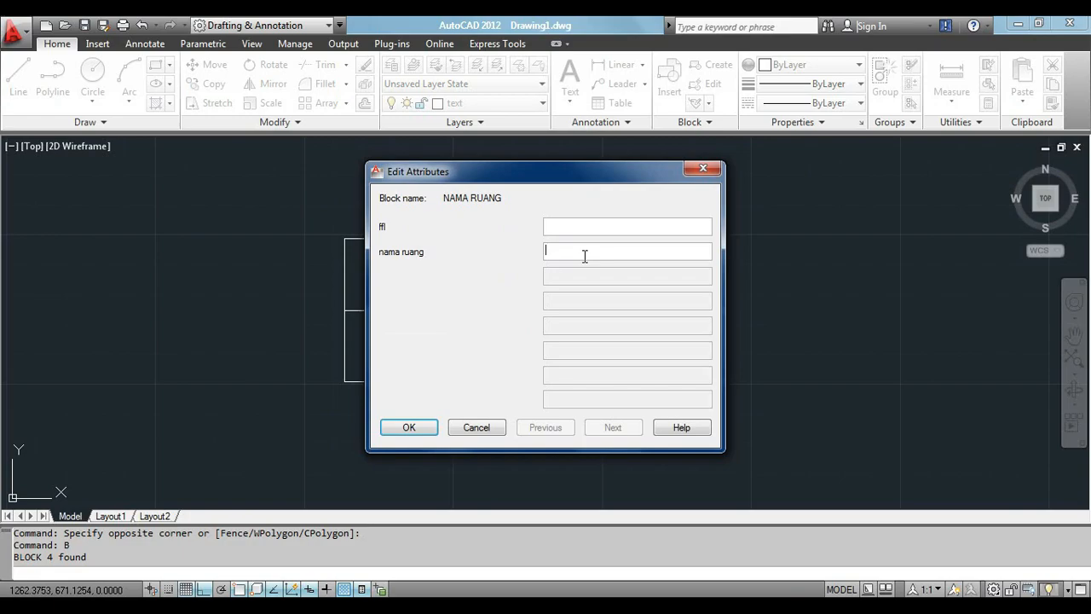
type("NAMA RUANG")
left_click(591, 227)
key("Caps_Lock")
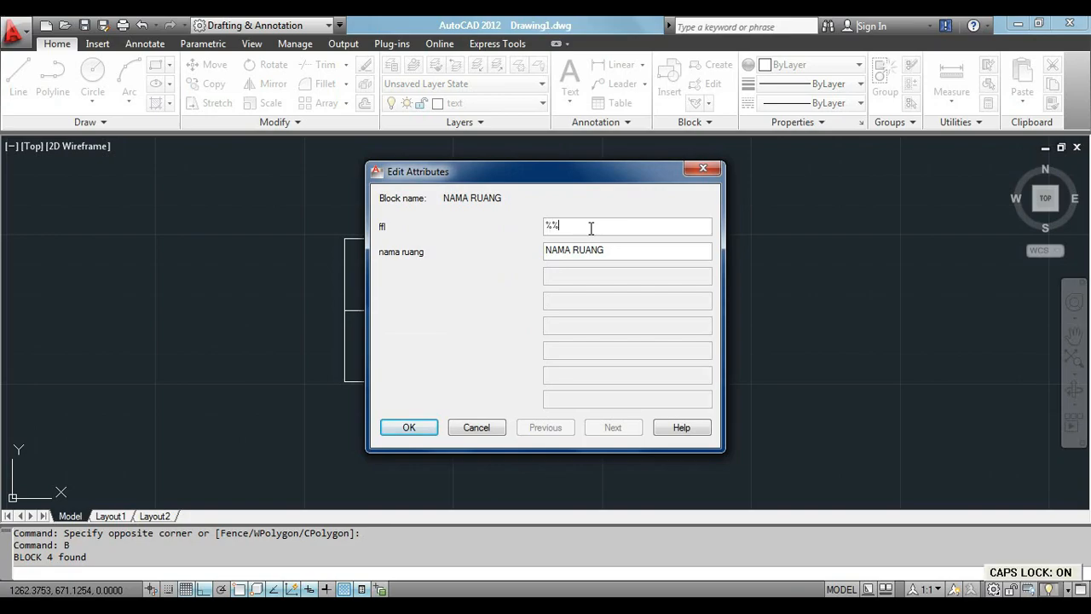
type("%%P0.00")
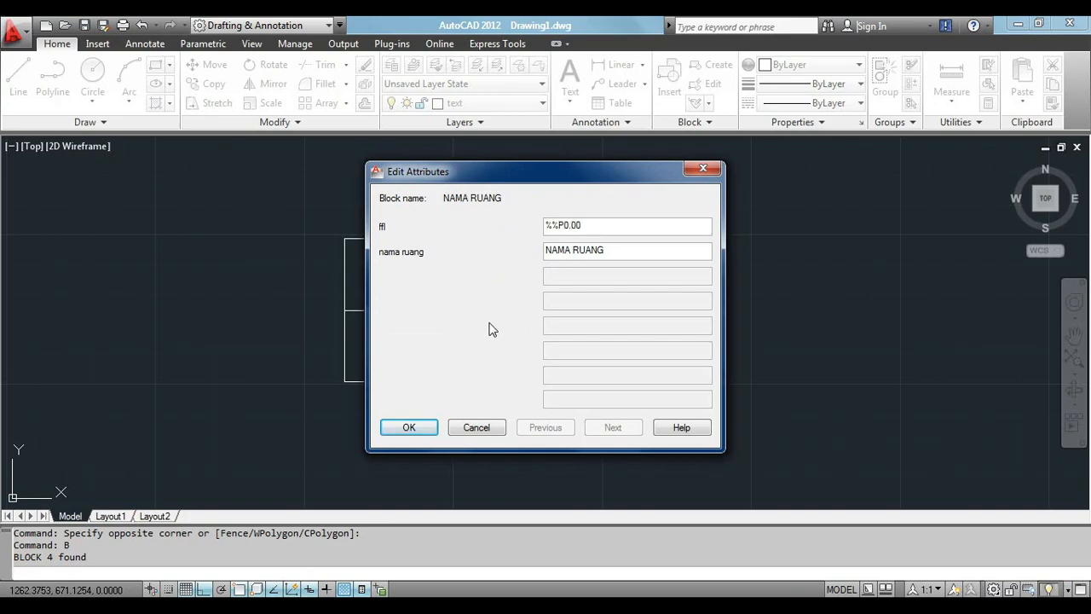
left_click(409, 429)
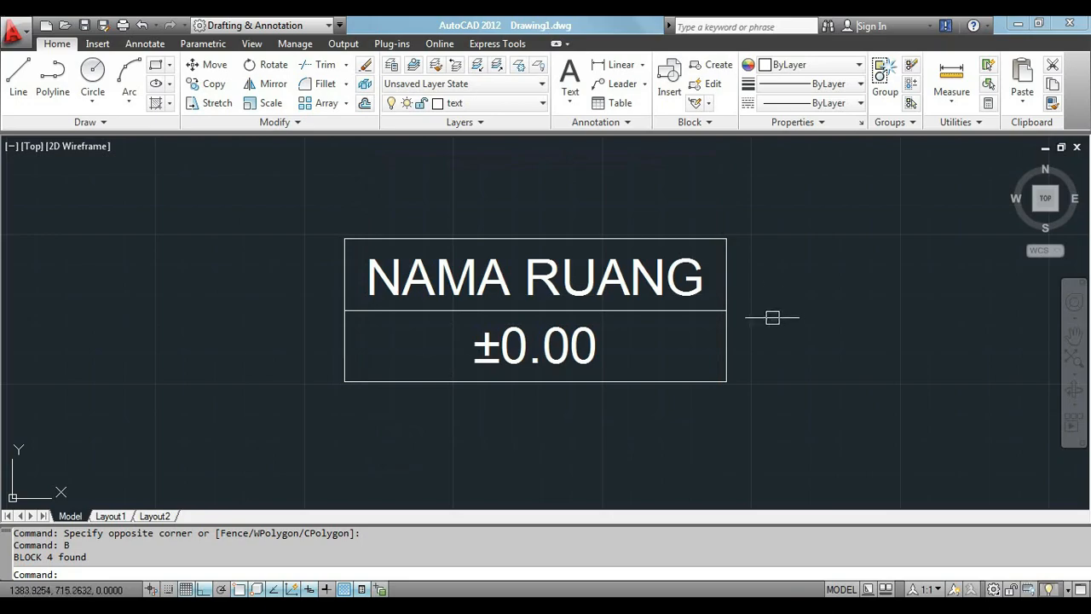
Step: Copy the NAMA RUANG label block and paste it over the bed in the lower bedroom
left_click(819, 205)
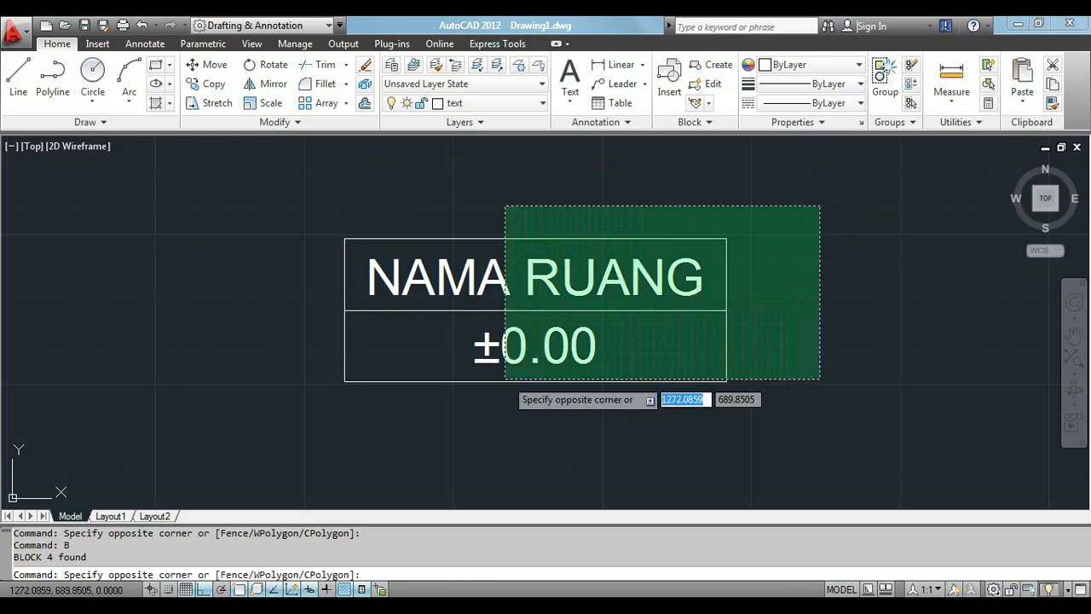
left_click(505, 379)
key("ctrl+c")
scroll(622, 368, "down", 8)
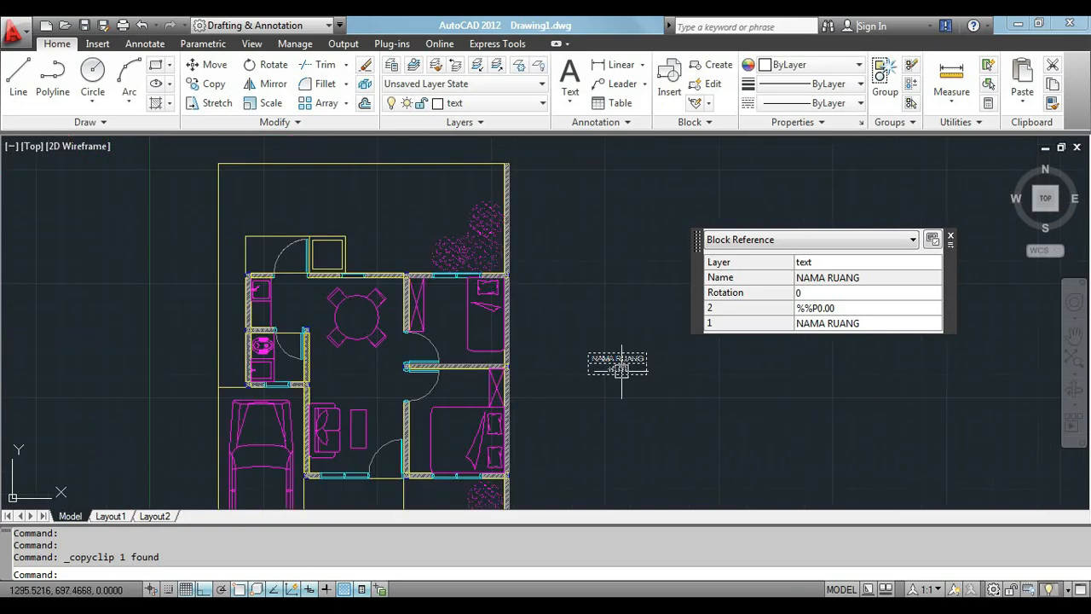
scroll(364, 481, "up", 3)
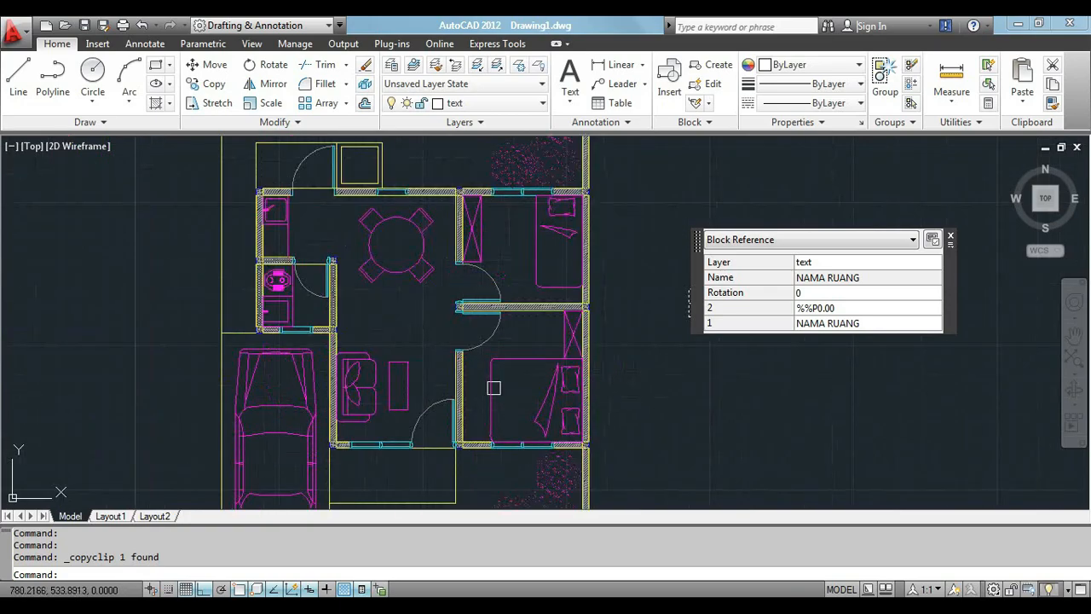
key("ctrl+v")
left_click(485, 408)
Step: Change the pasted label's room name attribute to K.TIDUR 1
scroll(520, 388, "up", 5)
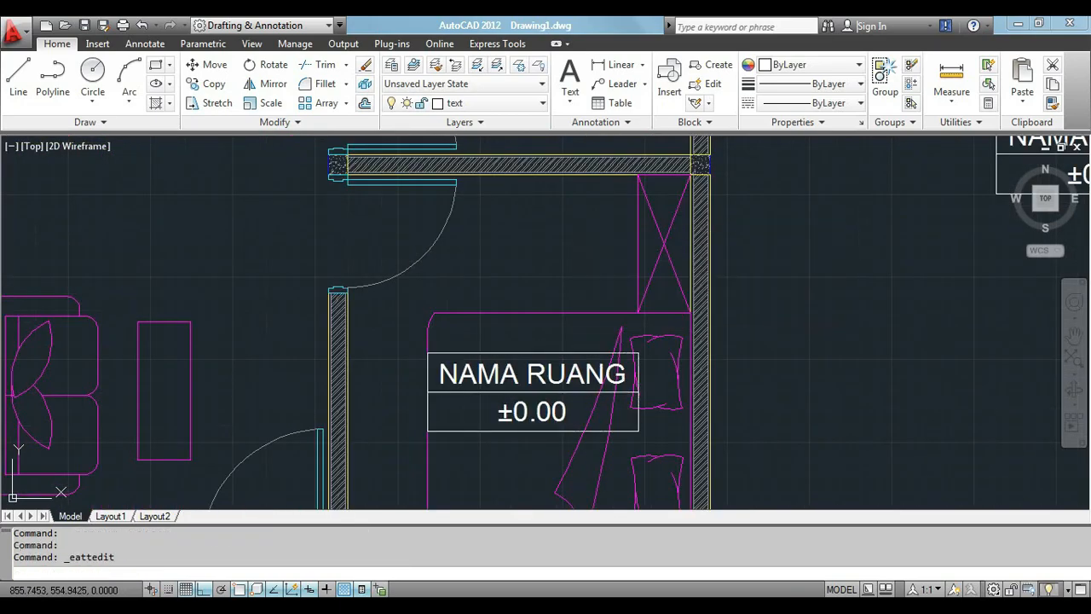
double_click(533, 379)
type("K")
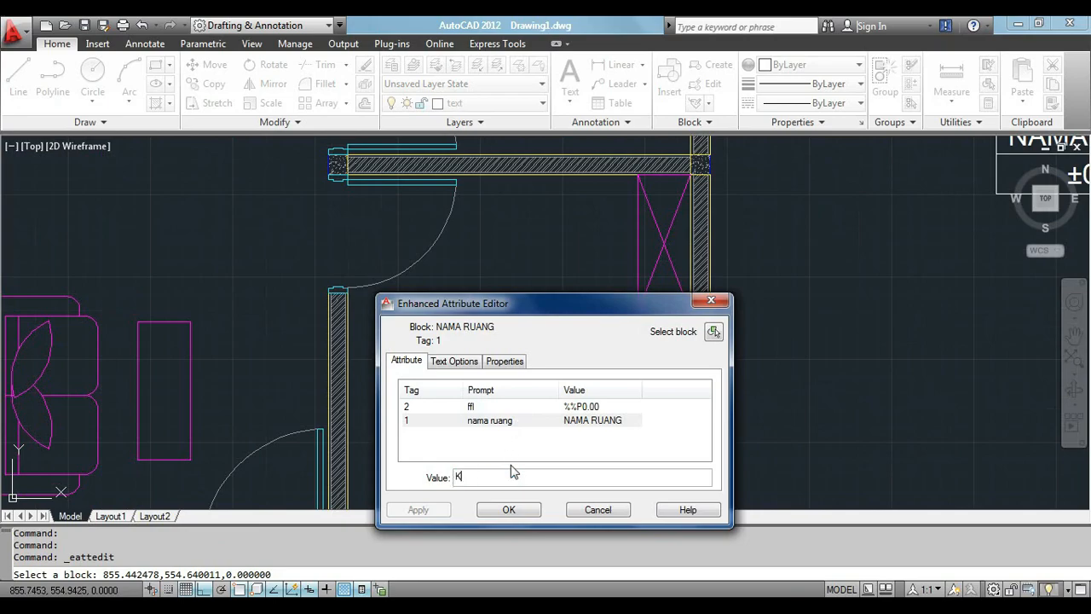
type(".TI")
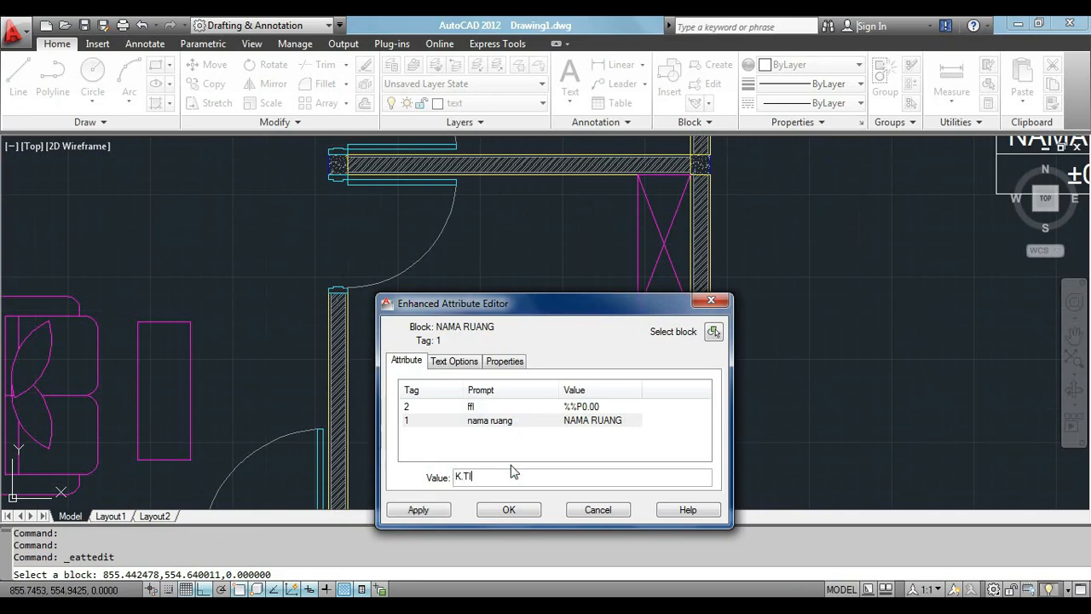
type("DUR 1")
left_click(509, 509)
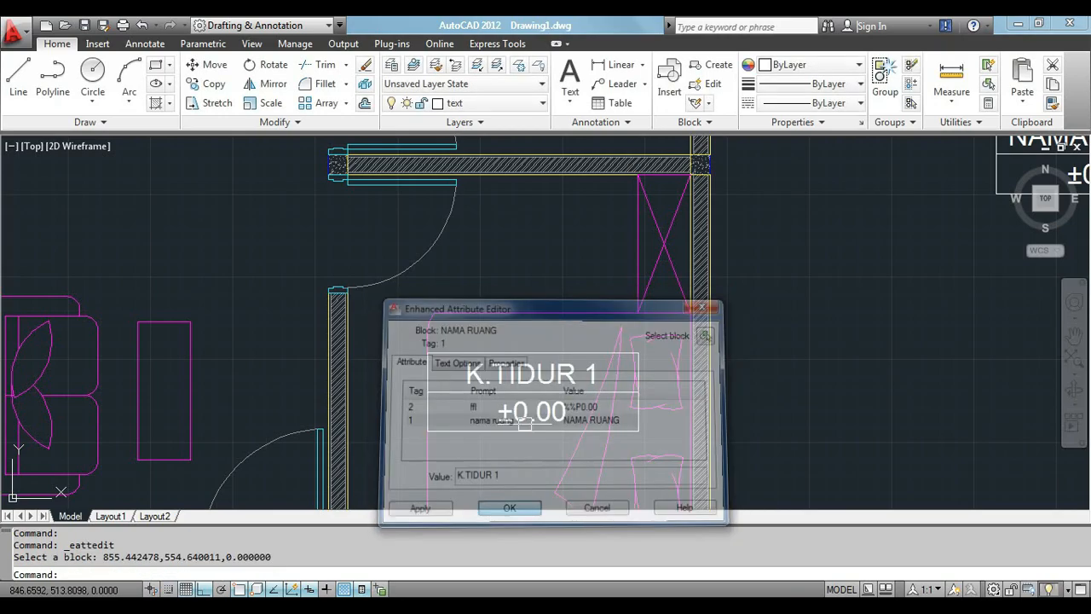
Step: Erase the spare NAMA RUANG label block standing outside the floor plan
left_click(501, 398)
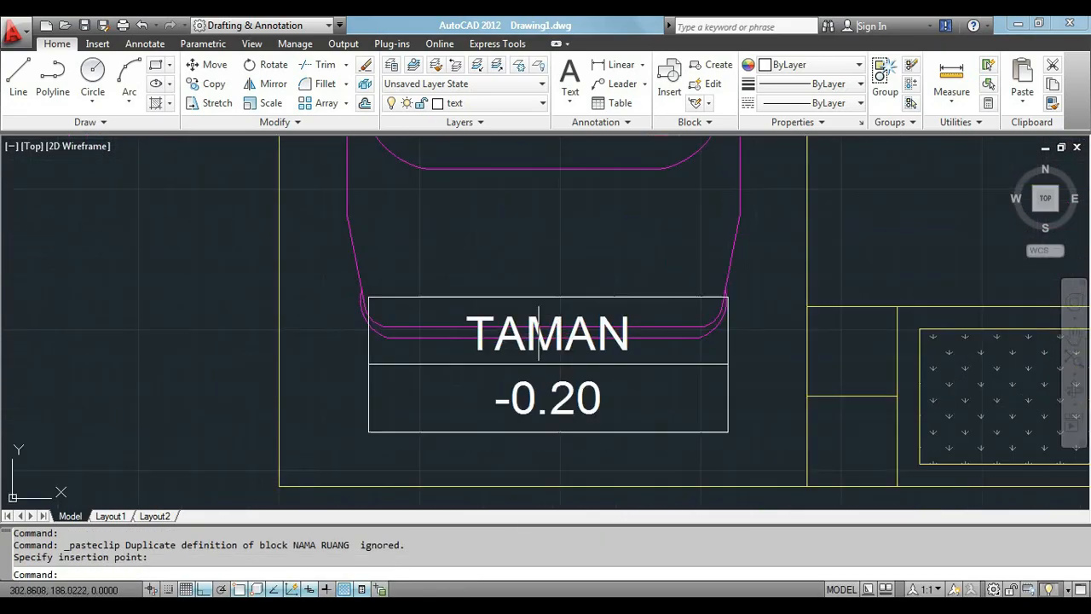
key("Delete")
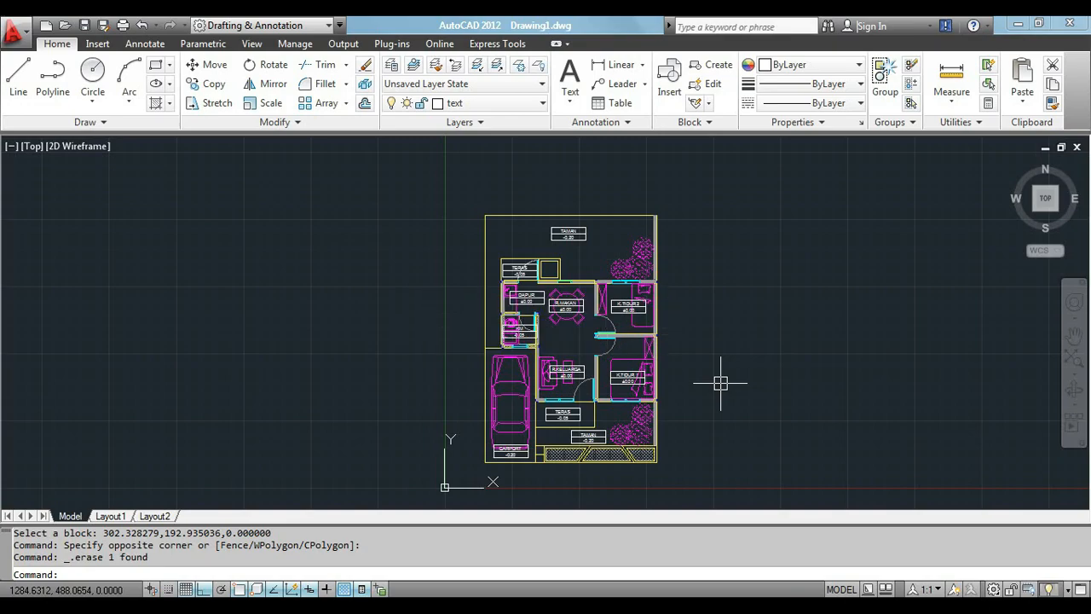
scroll(708, 452, "up", 2)
type("P")
key("Return")
left_click_drag(599, 306, 592, 328)
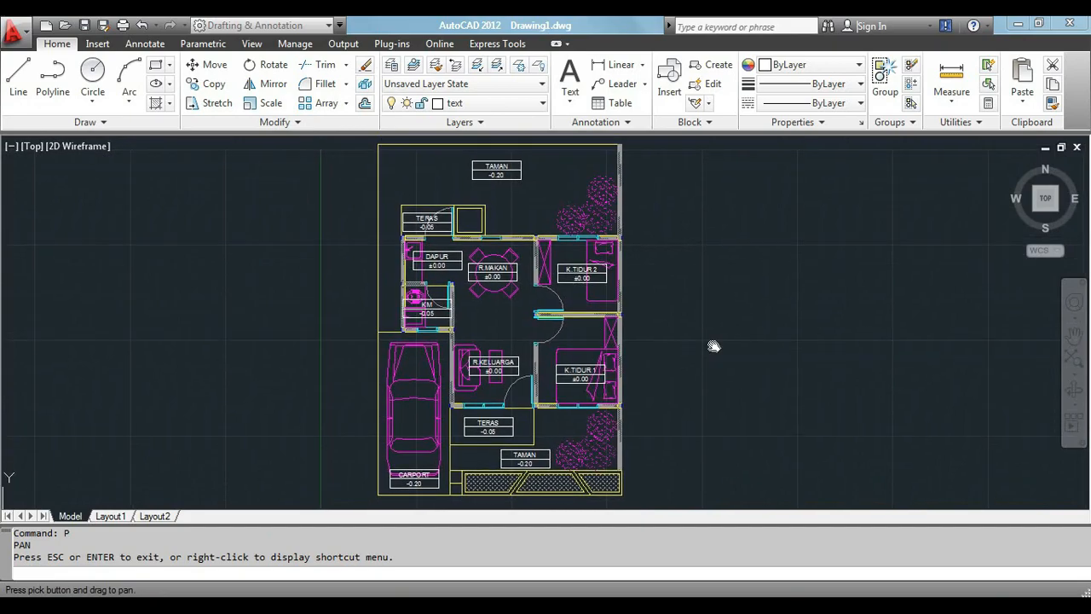
key("Escape")
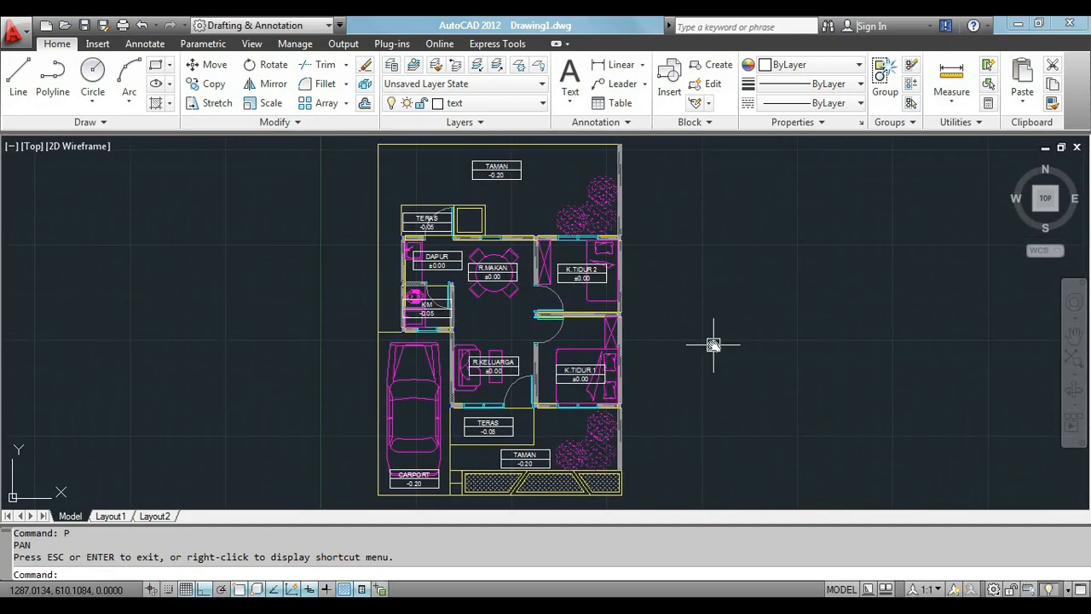